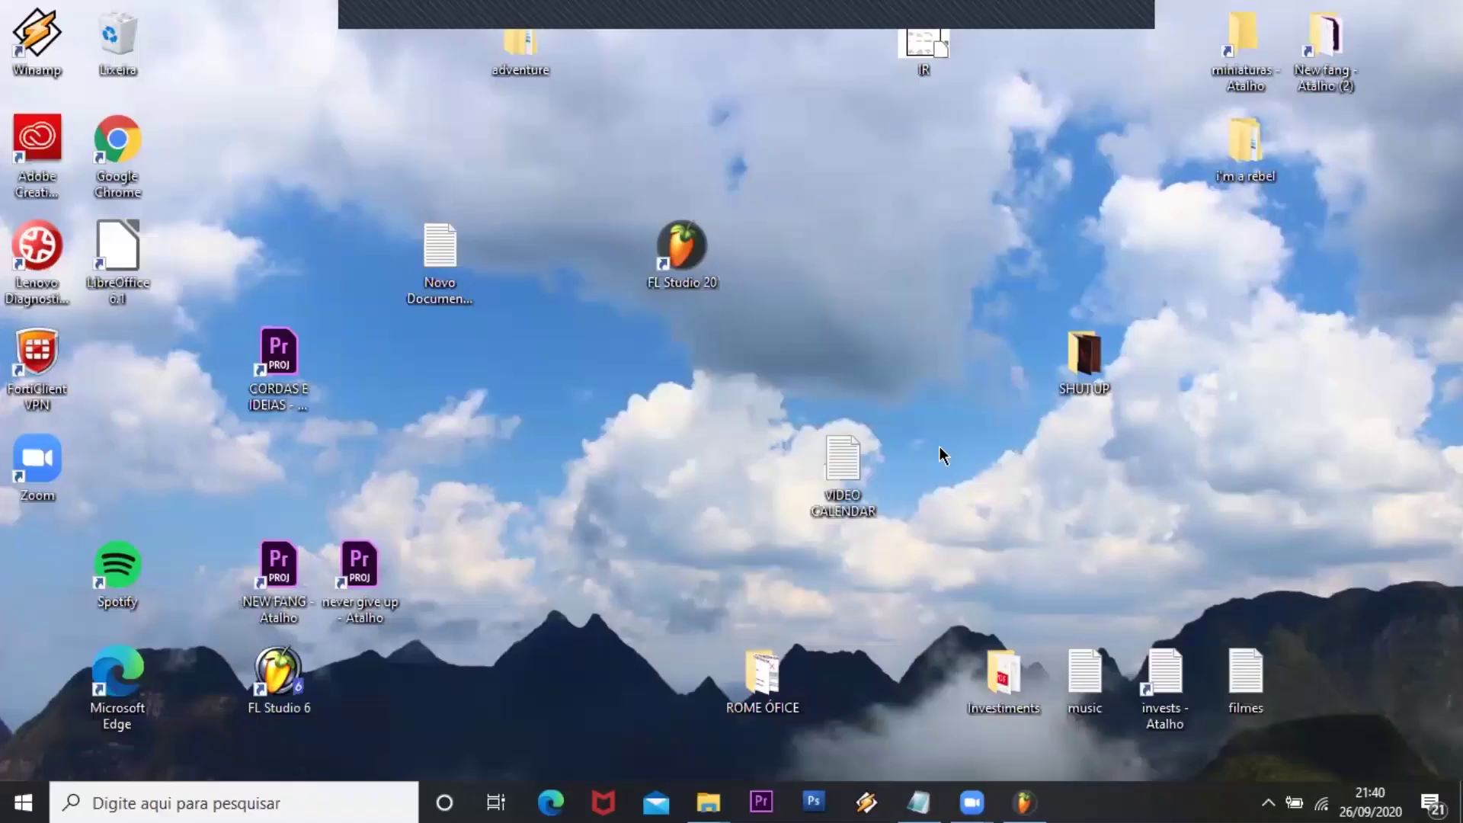
Launch FL Studio 20 from its desktop shortcut
{"action": "left_click_drag", "start_coordinate": [353, 157], "coordinate": [1095, 611]}
{"action": "left_click", "coordinate": [756, 392]}
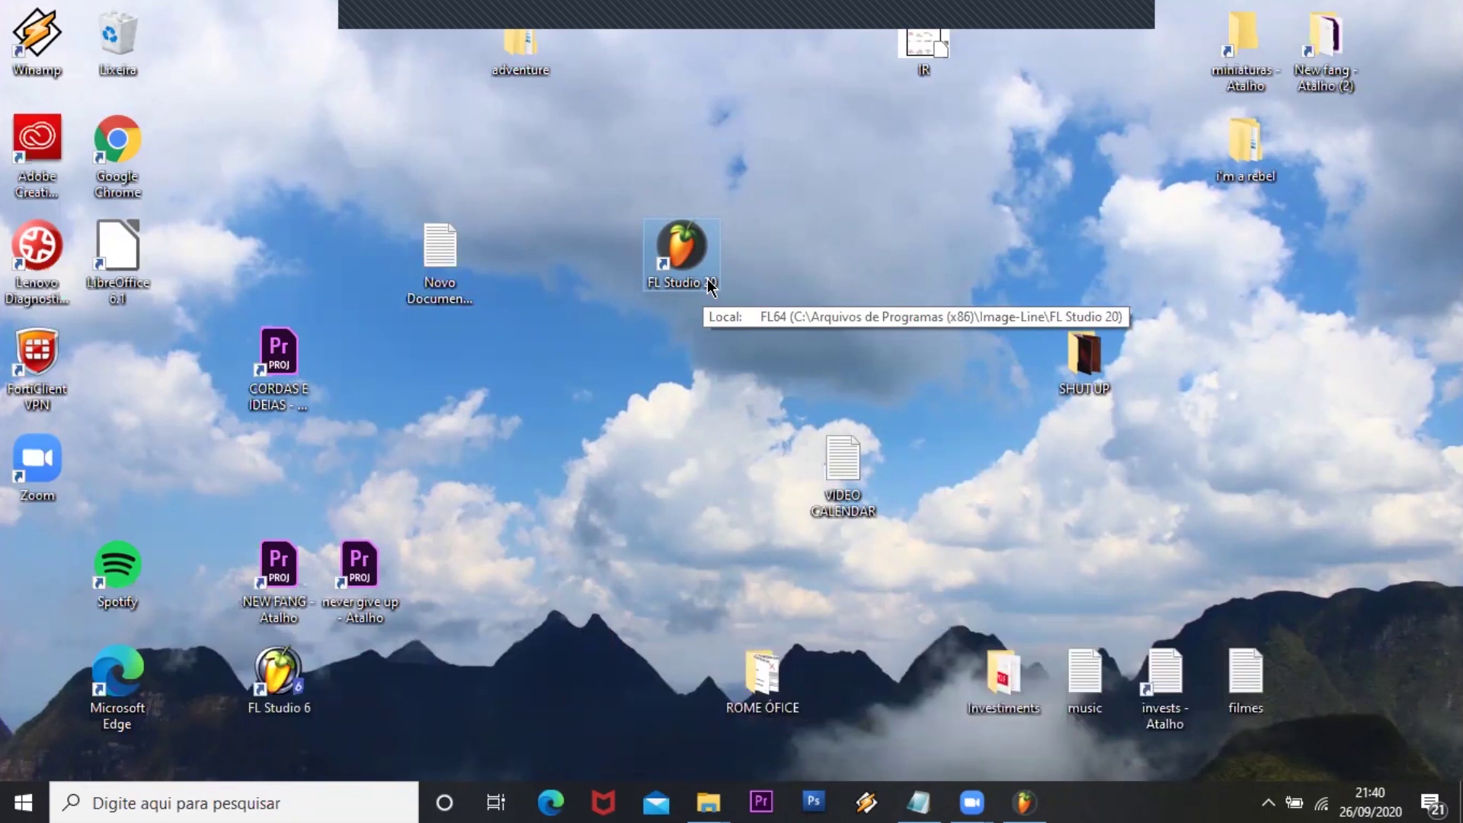
{"action": "double_click", "coordinate": [682, 242]}
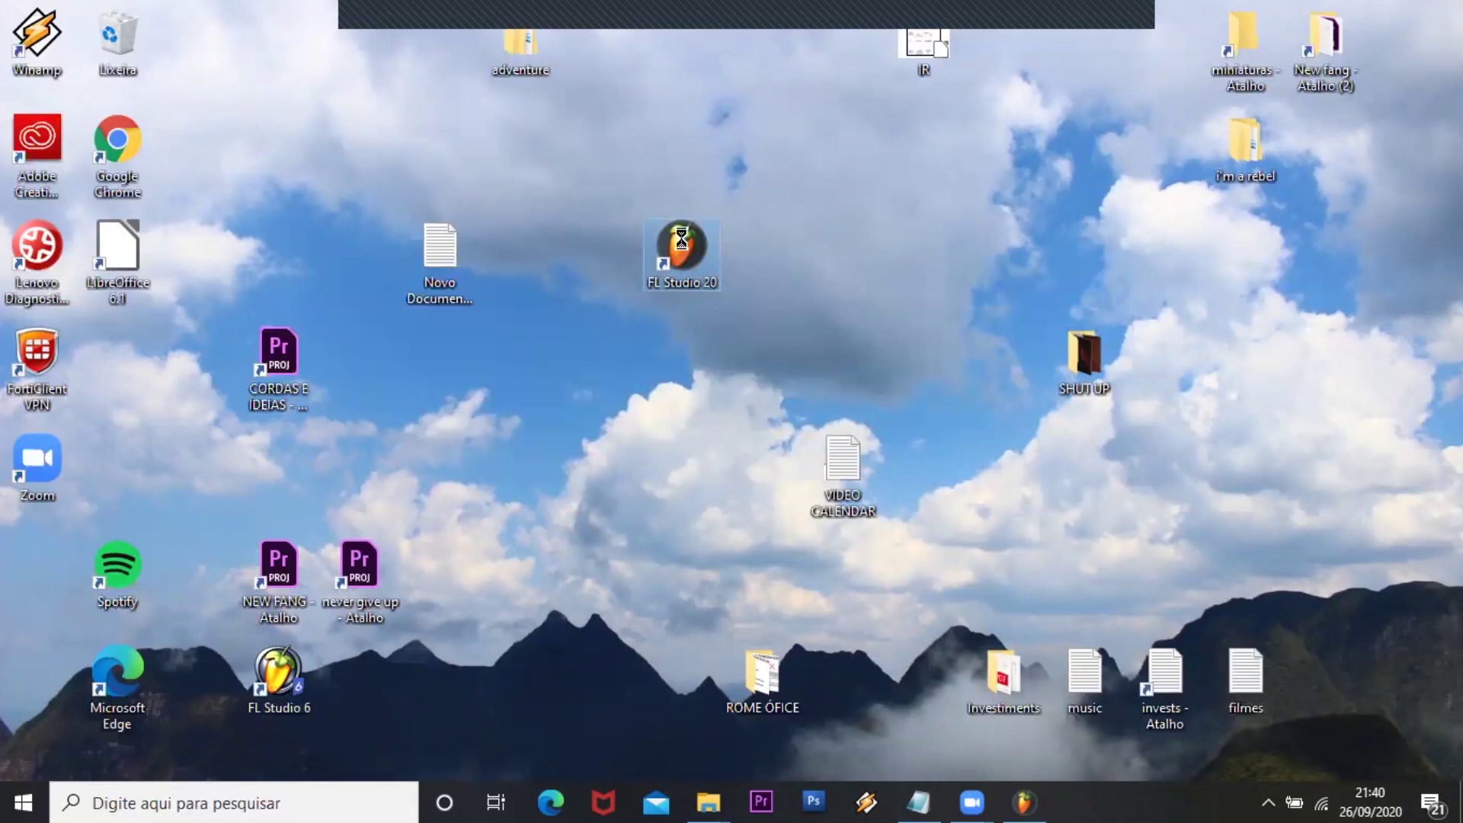
{"action": "right_click", "coordinate": [682, 242]}
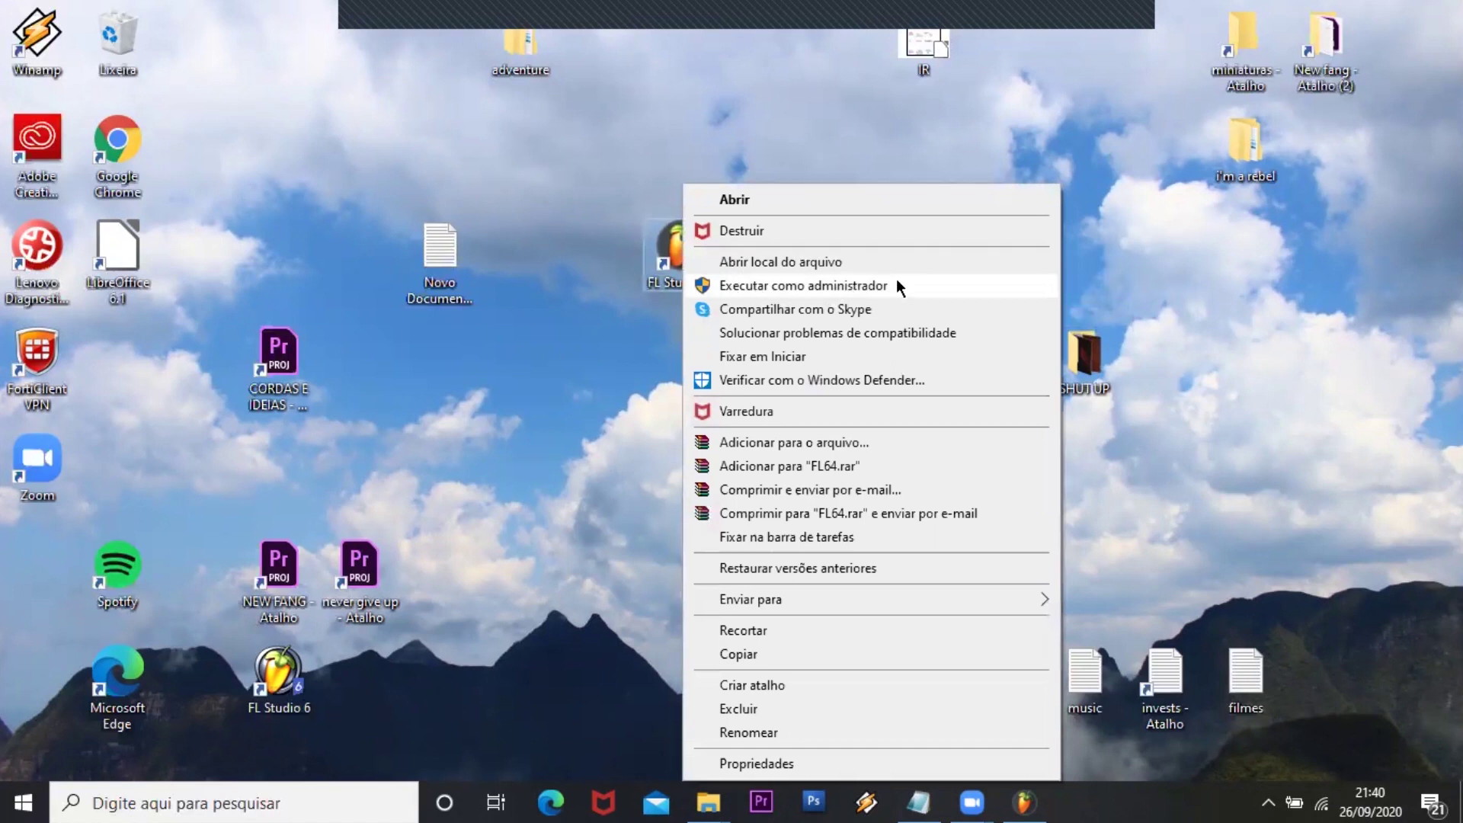
{"action": "left_click", "coordinate": [579, 398]}
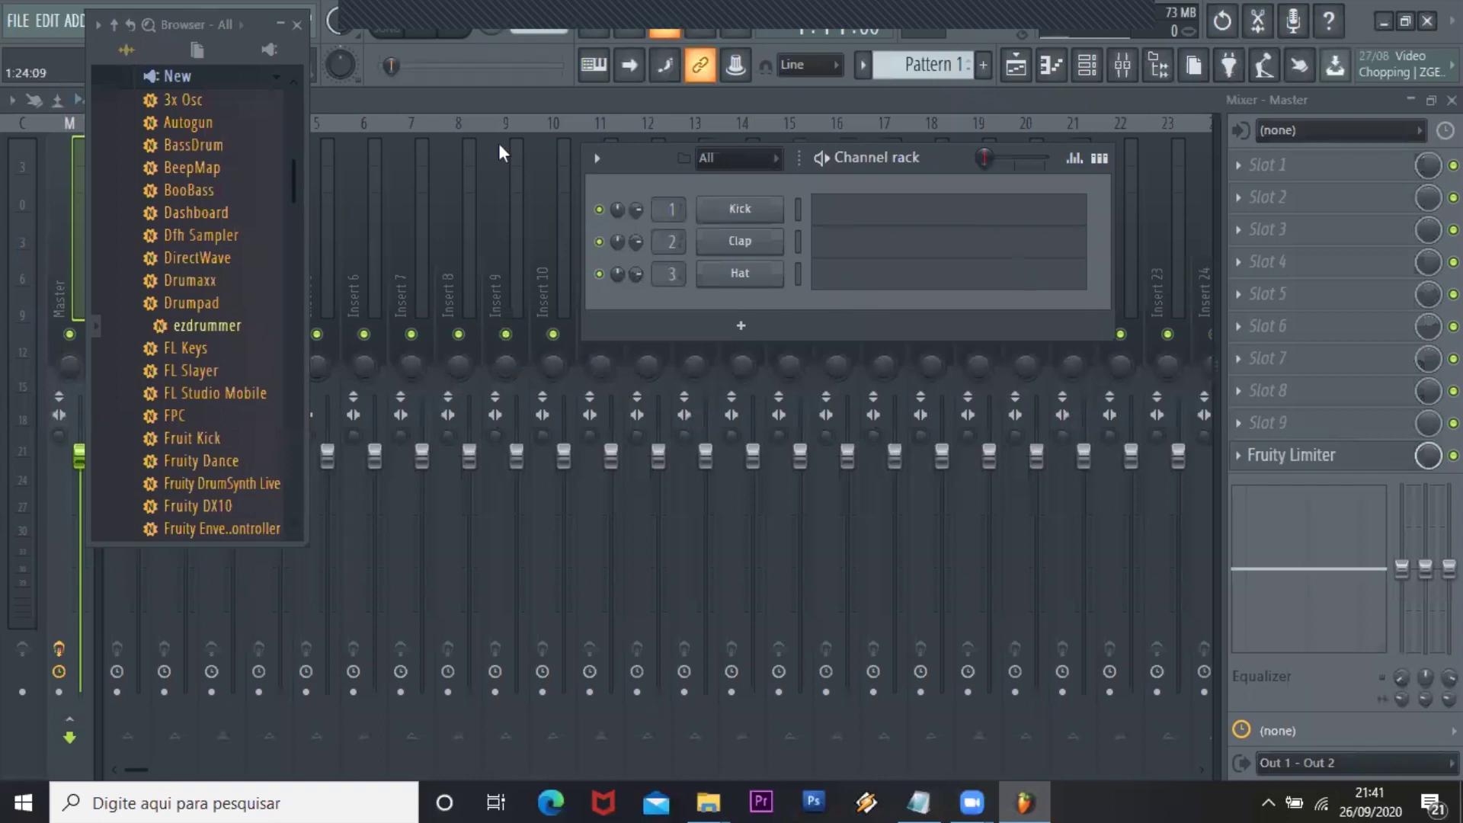
Display the browser's plugin list and search it for "ezdrummer"
{"action": "left_click", "coordinate": [1163, 72]}
{"action": "left_click", "coordinate": [1163, 73]}
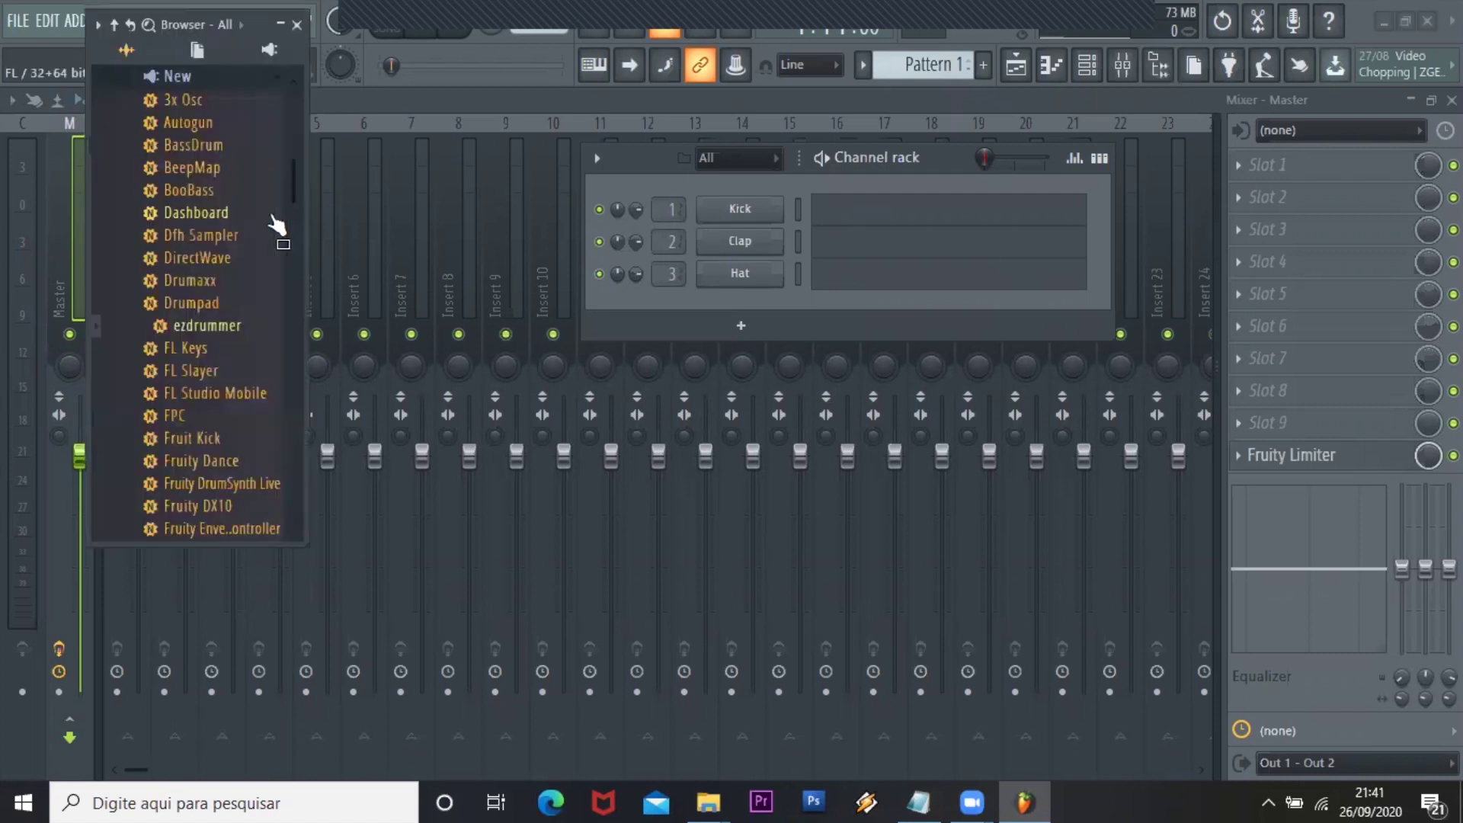
{"action": "scroll", "coordinate": [293, 165], "scroll_direction": "up", "scroll_amount": 3}
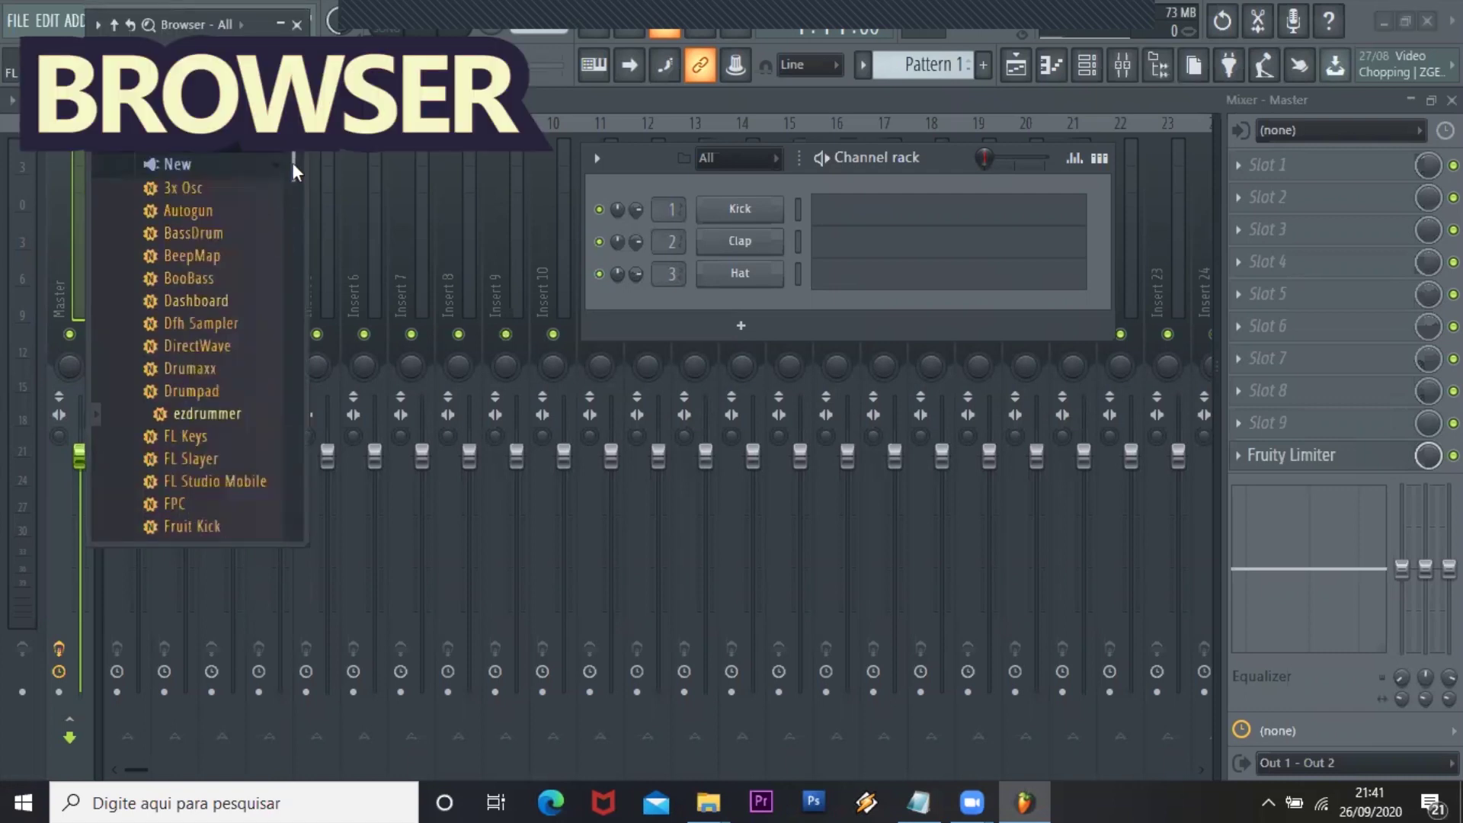
{"action": "scroll", "coordinate": [292, 509], "scroll_direction": "down", "scroll_amount": 10}
{"action": "scroll", "coordinate": [294, 191], "scroll_direction": "up", "scroll_amount": 7}
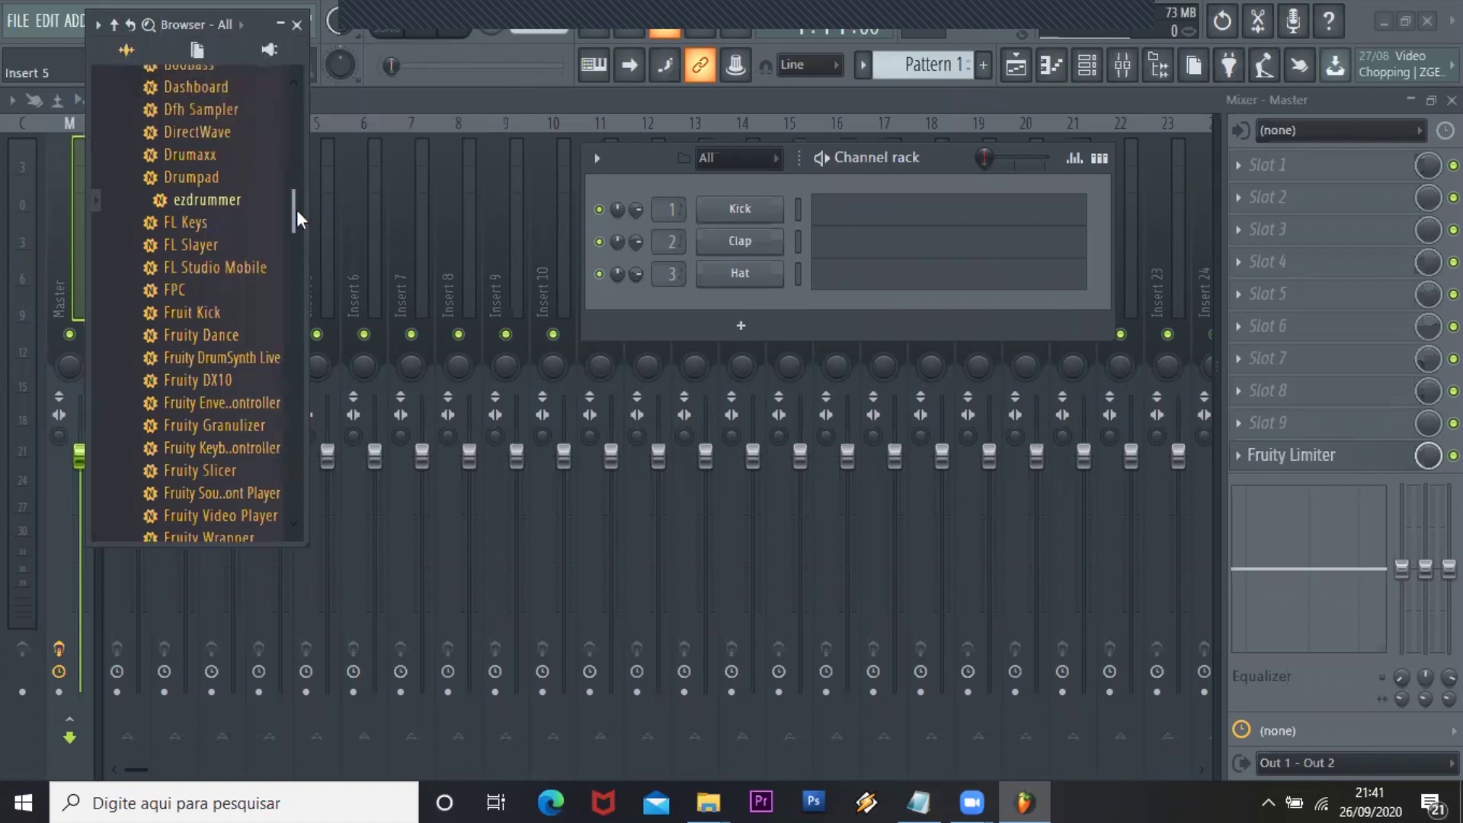
{"action": "left_click", "coordinate": [148, 23]}
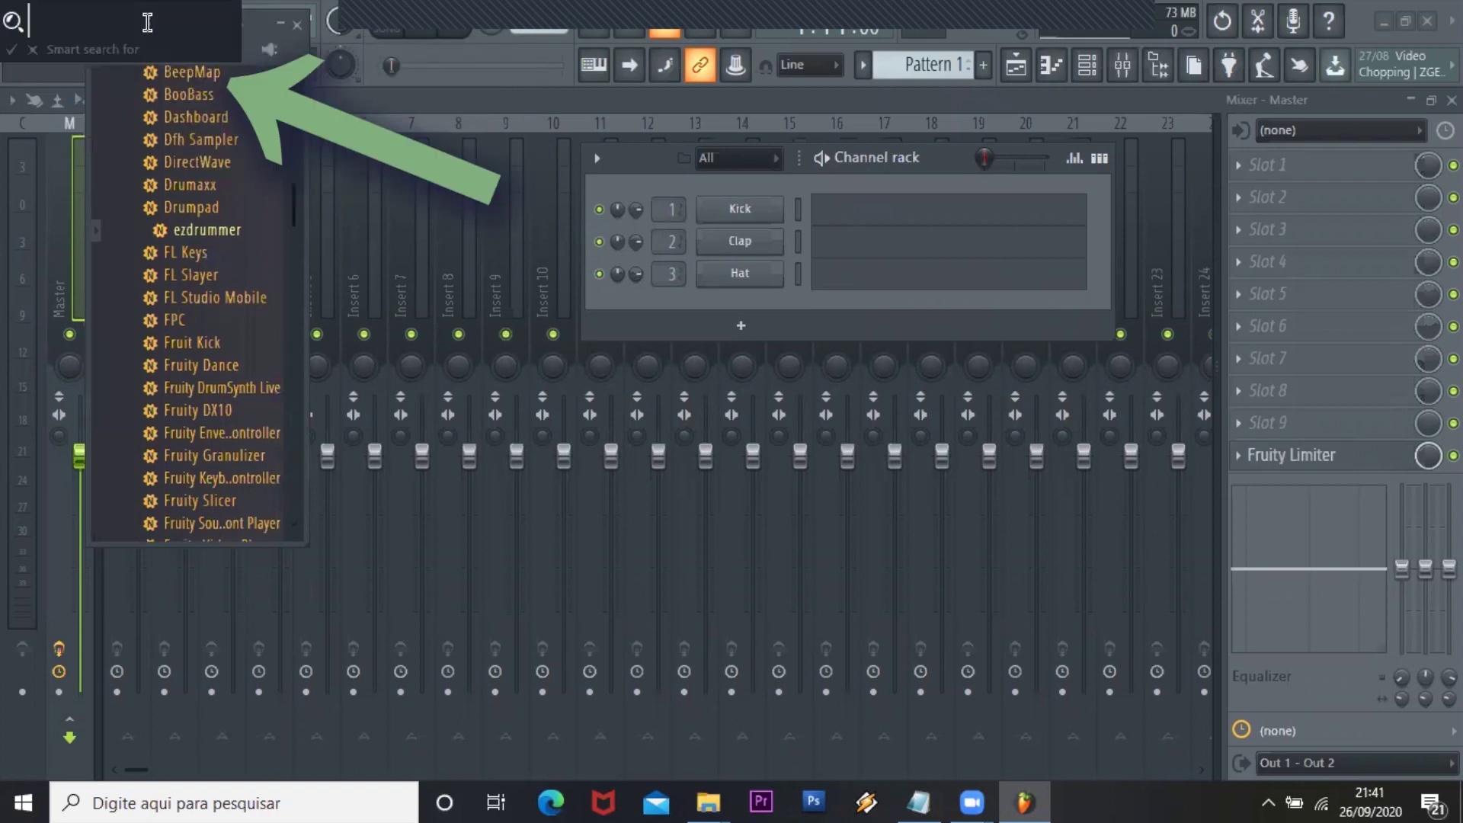
{"action": "type", "text": "ezdrummer"}
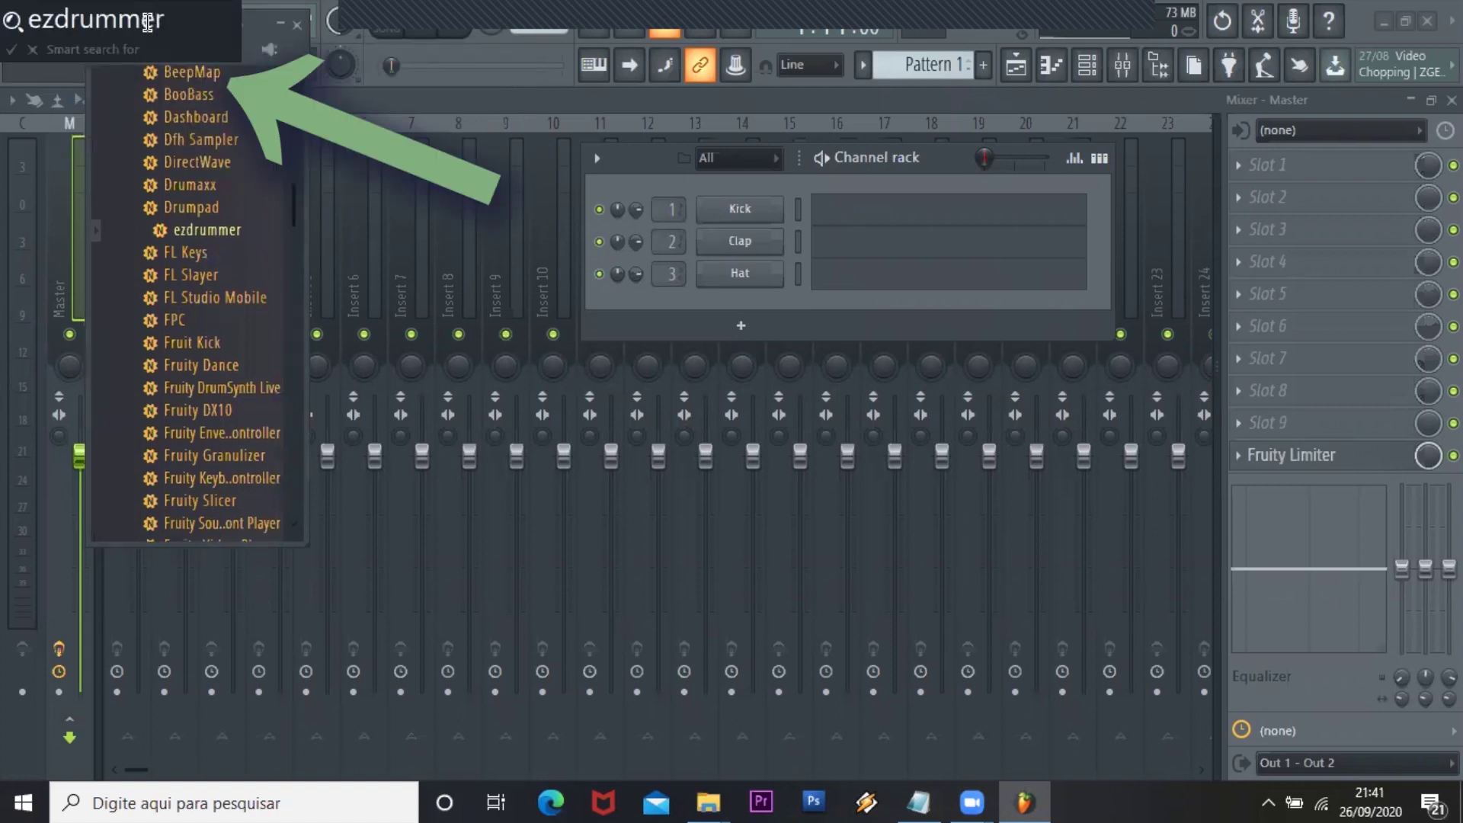
{"action": "left_click_drag", "start_coordinate": [195, 228], "coordinate": [1246, 204]}
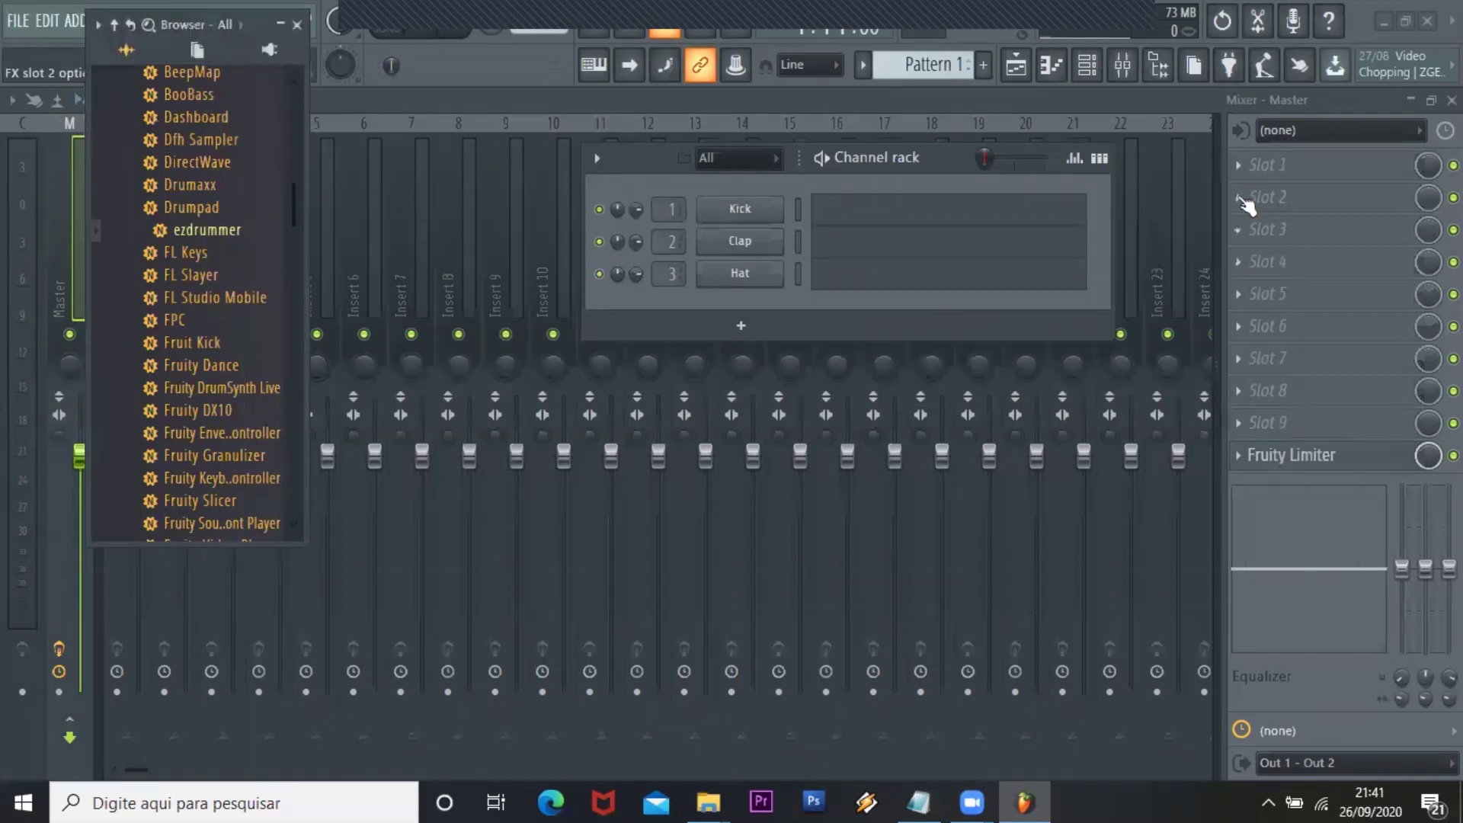
{"action": "left_click", "coordinate": [1250, 199]}
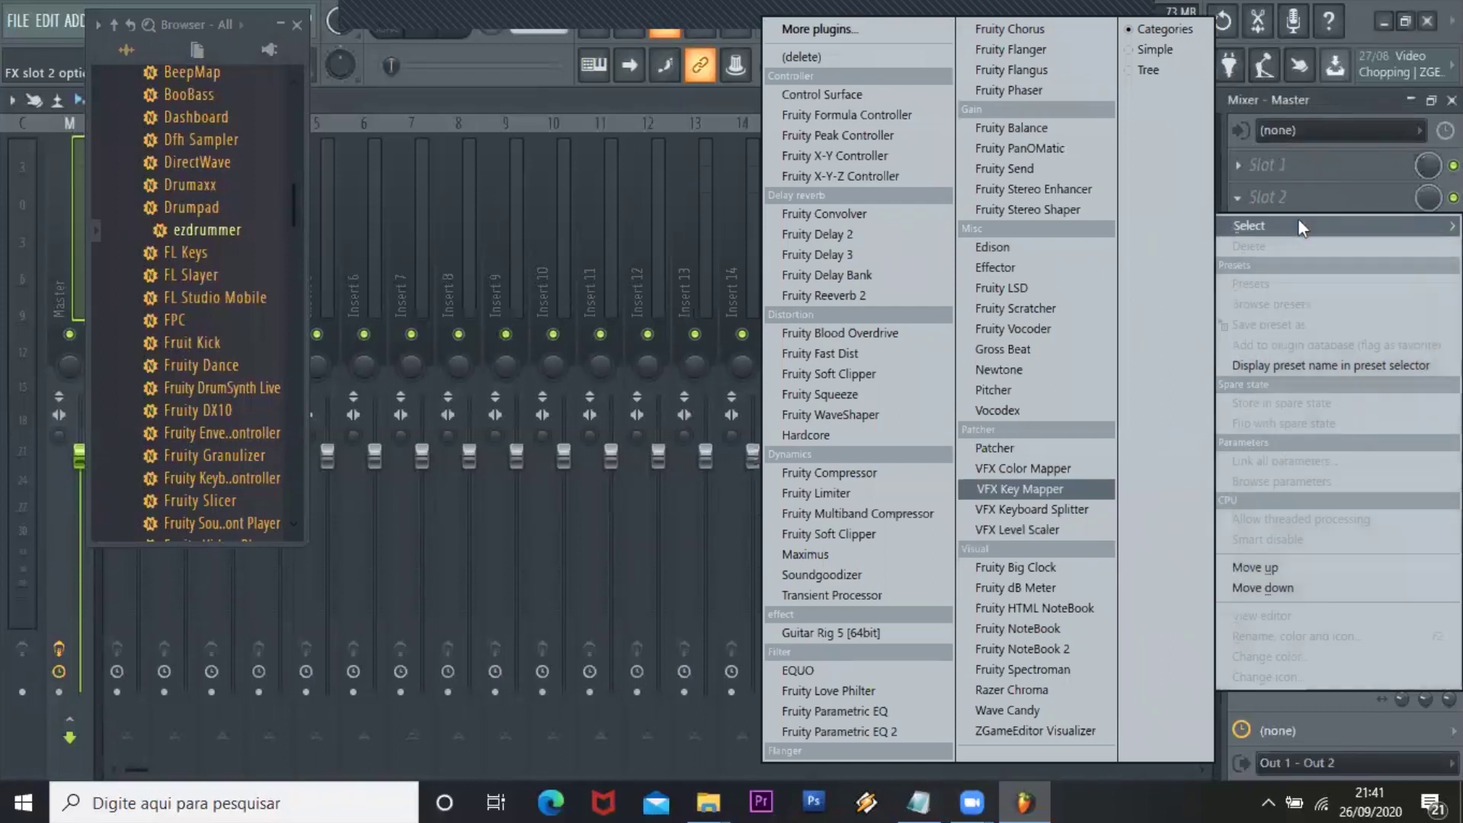
{"action": "left_click", "coordinate": [215, 40]}
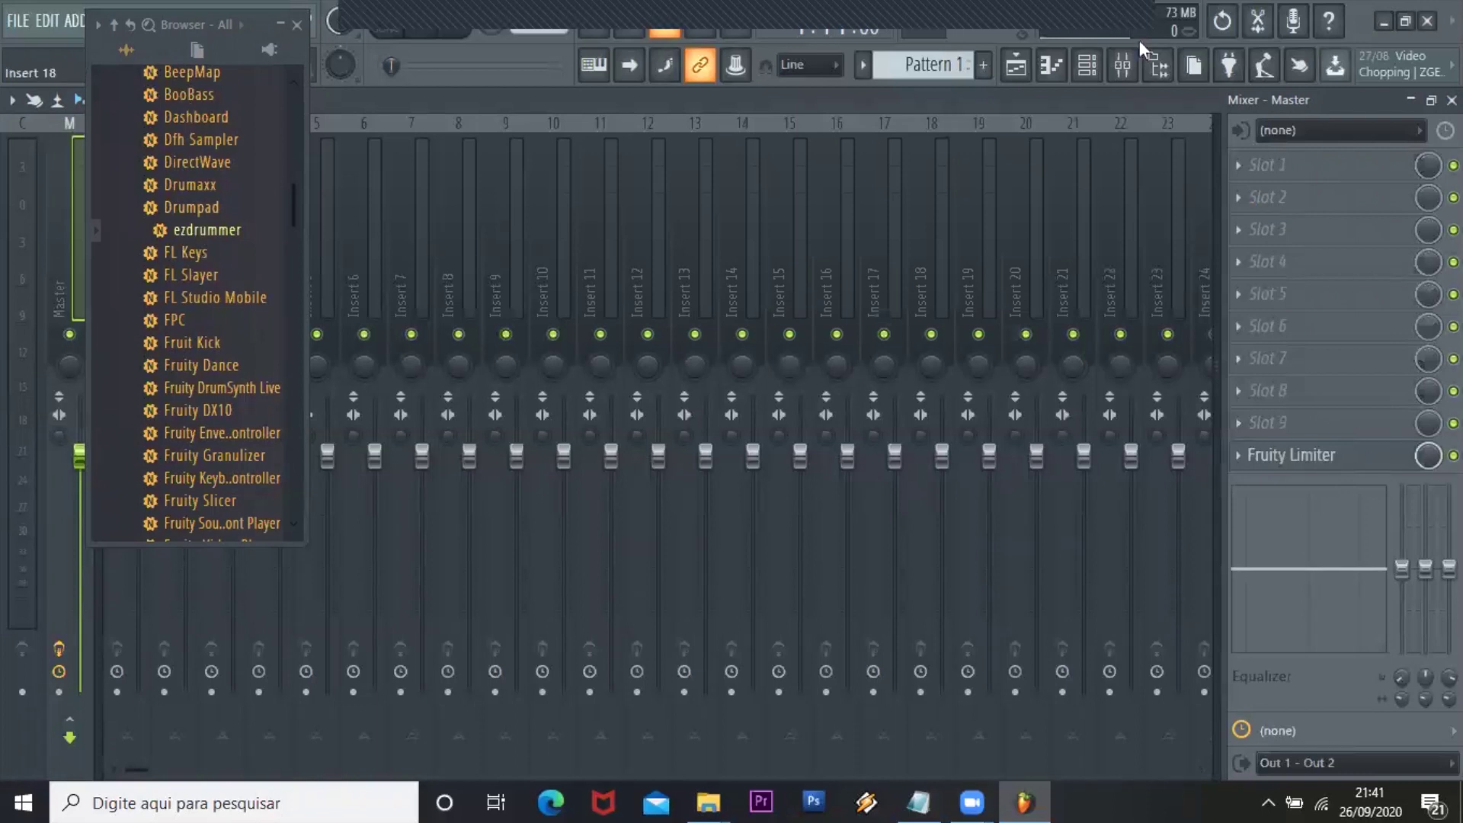
Bring up the channel rack and load the ezdrummer plugin from the browser onto the Hat channel
{"action": "left_click", "coordinate": [1134, 62]}
{"action": "left_click", "coordinate": [1135, 62]}
{"action": "left_click", "coordinate": [1092, 69]}
{"action": "left_click_drag", "start_coordinate": [207, 233], "coordinate": [733, 282]}
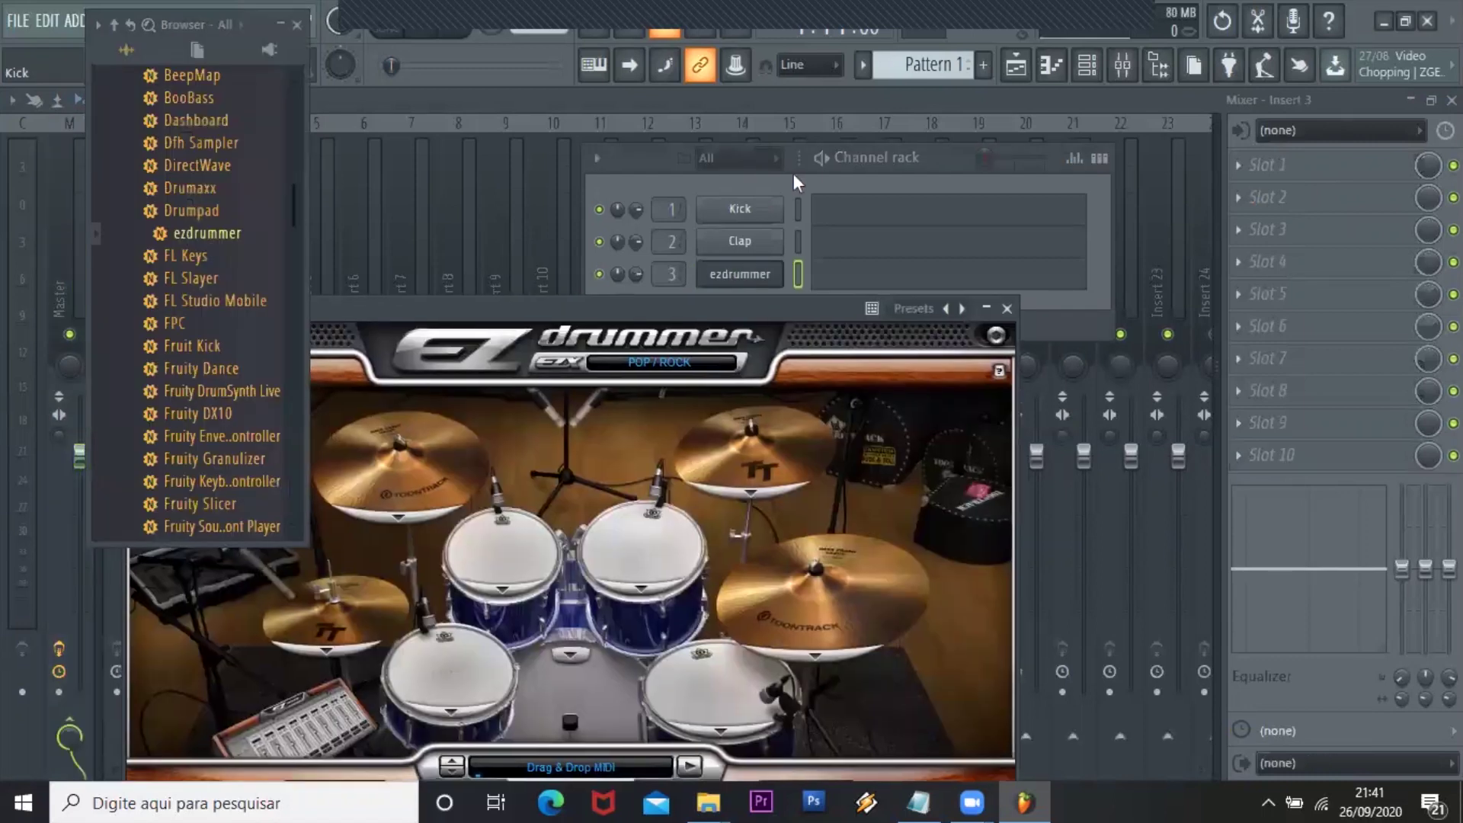
{"action": "left_click", "coordinate": [907, 152]}
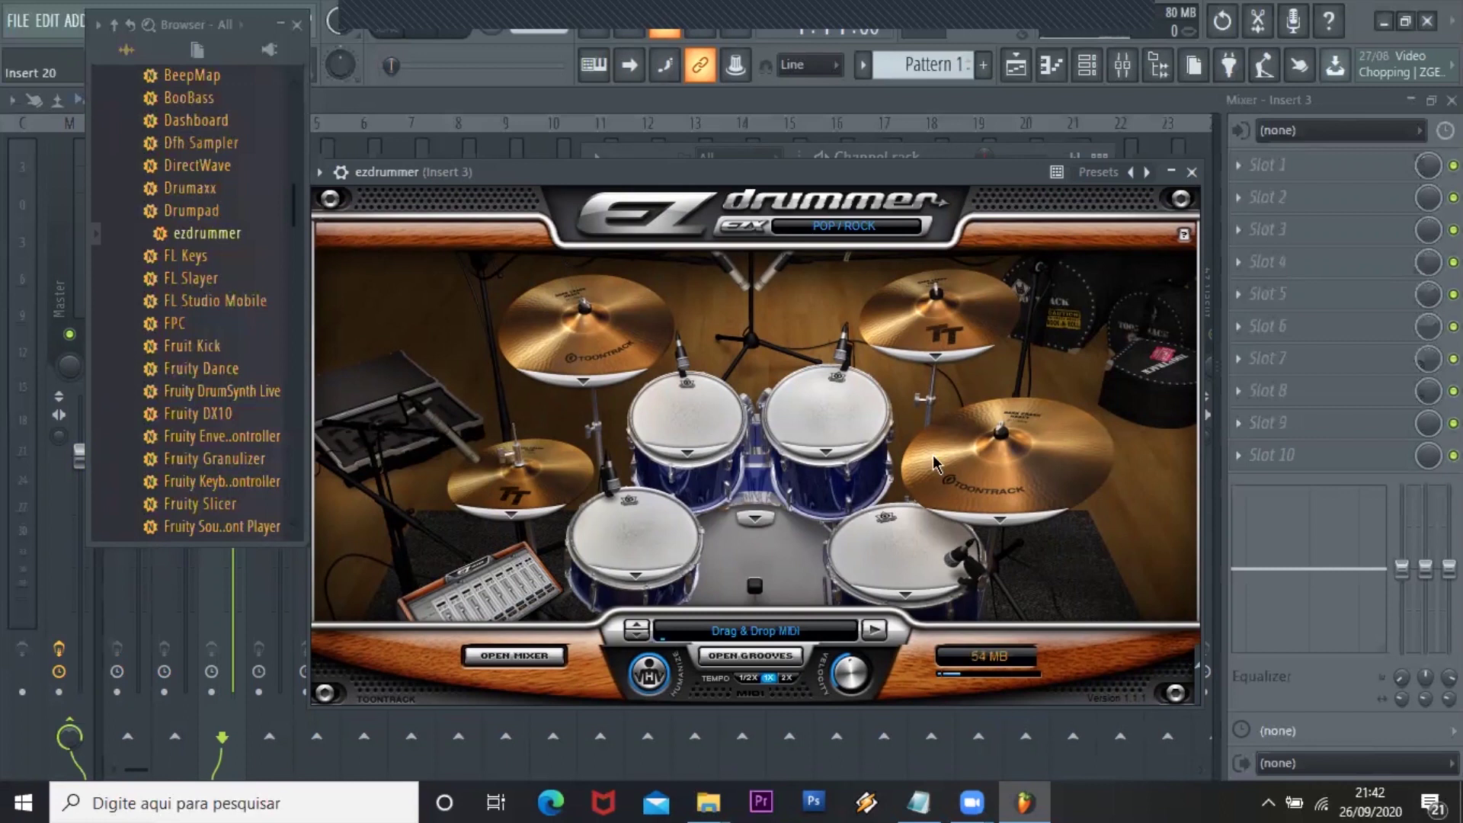
In ezdrummer's EZ Mixer, set the Kick and bottom snare faders to -1.2 dB, and close the mixer
{"action": "left_click", "coordinate": [494, 602]}
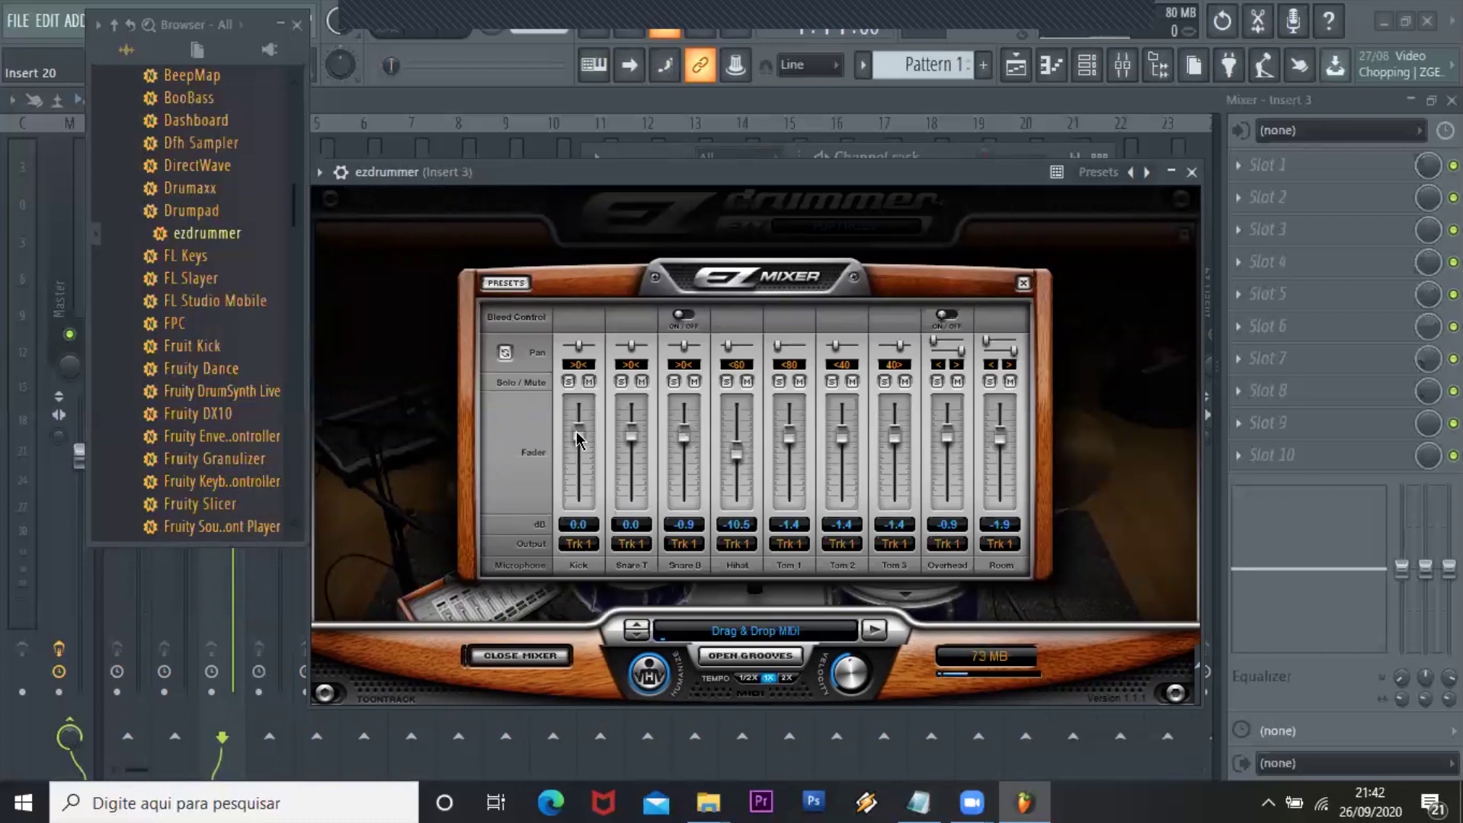
{"action": "left_click_drag", "start_coordinate": [576, 439], "coordinate": [580, 438]}
{"action": "left_click_drag", "start_coordinate": [688, 442], "coordinate": [938, 446]}
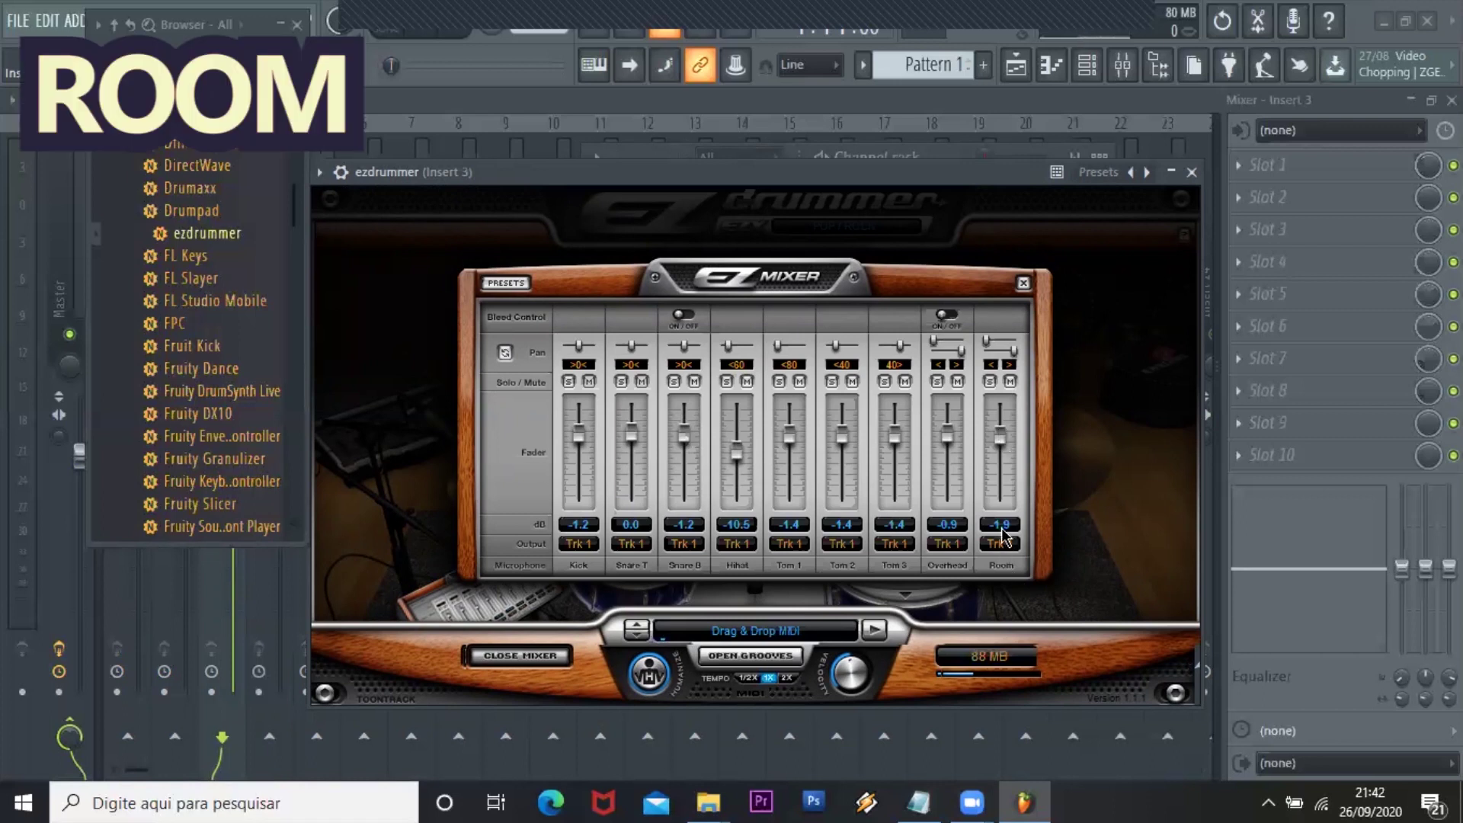
{"action": "left_click", "coordinate": [1023, 283]}
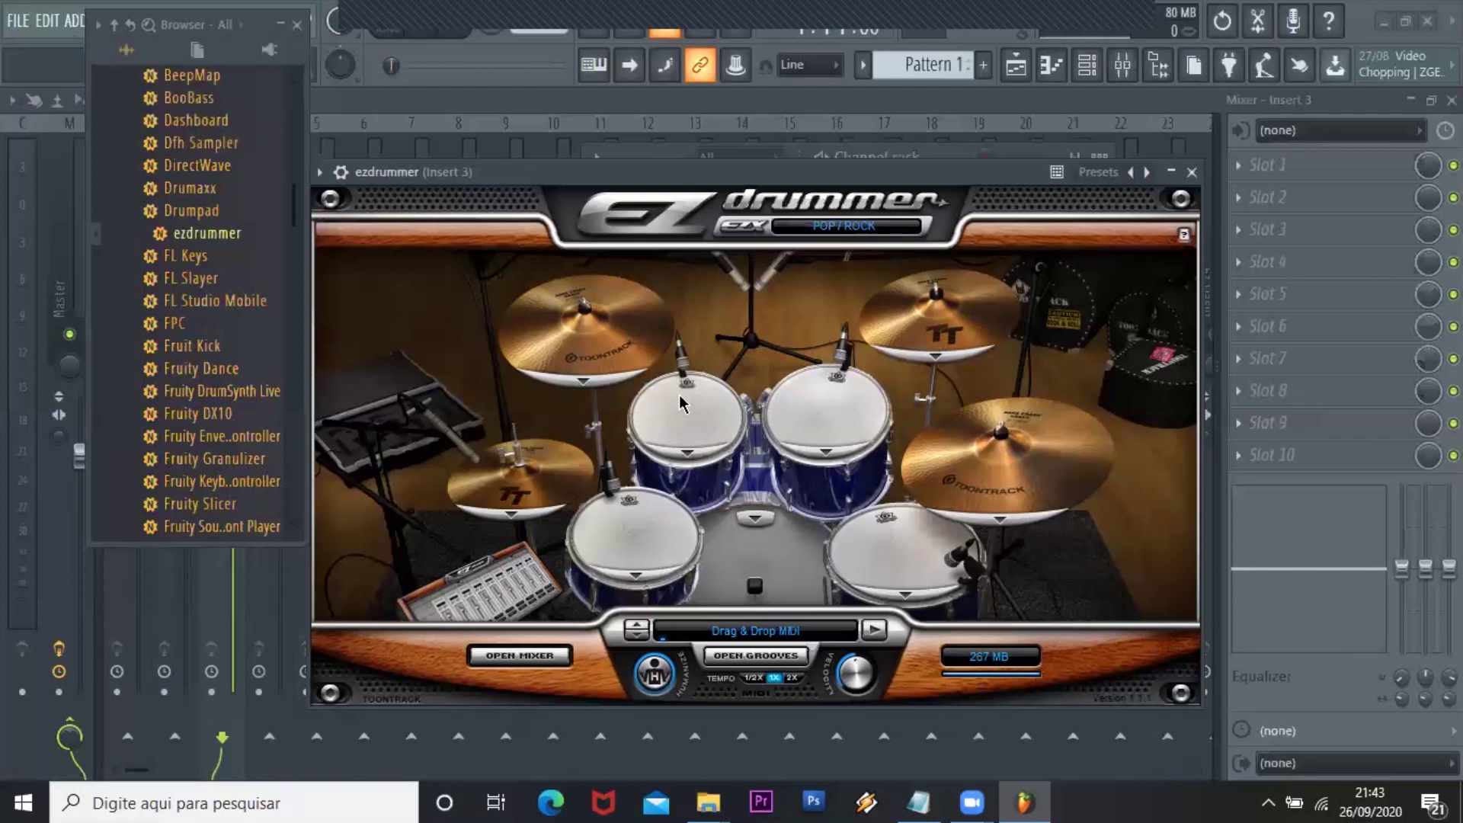
Audition the snare and hi-hat sounds in the ezdrummer kit
{"action": "left_click", "coordinate": [638, 535]}
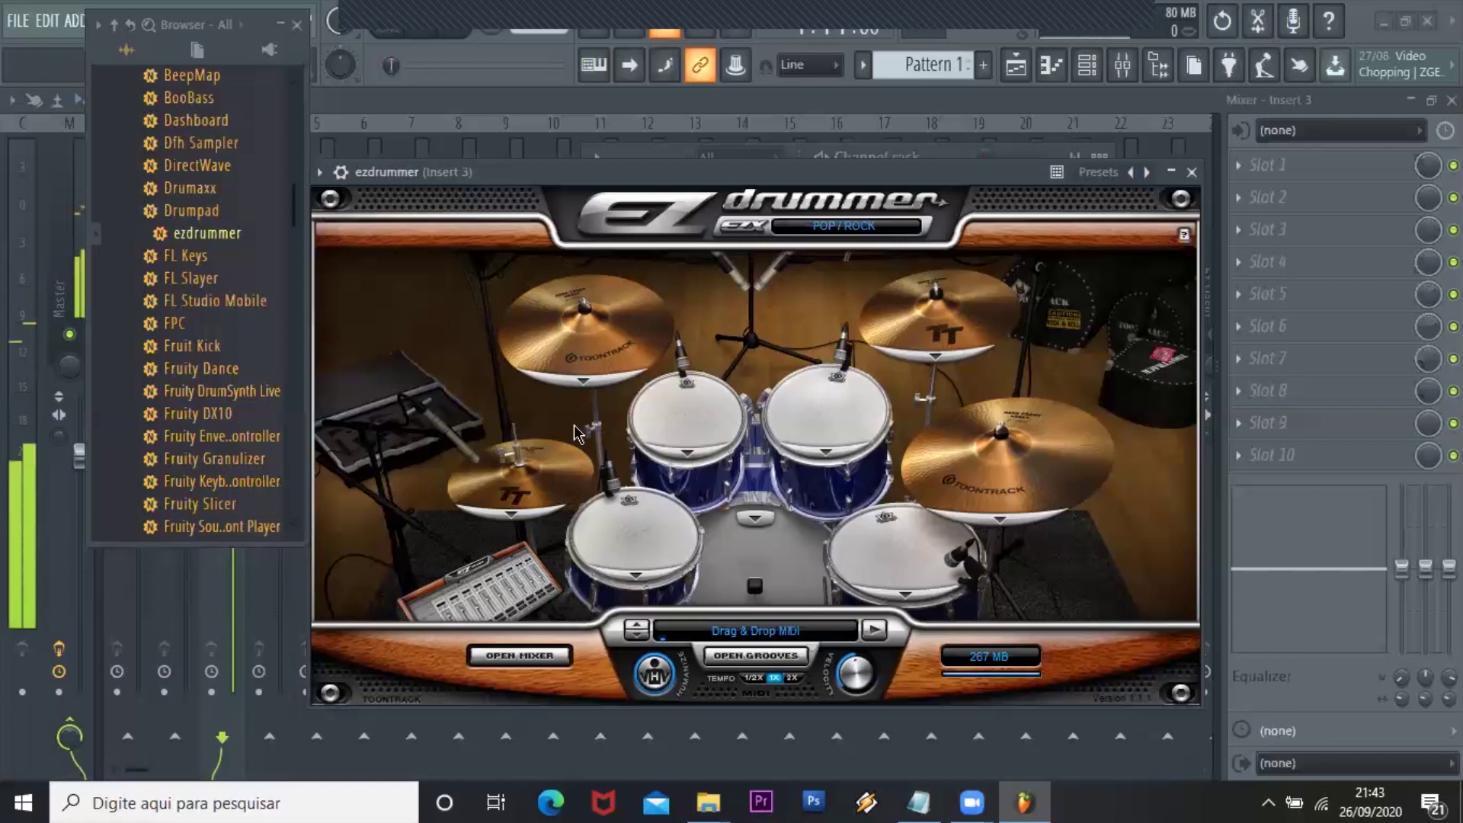
{"action": "left_click", "coordinate": [561, 460]}
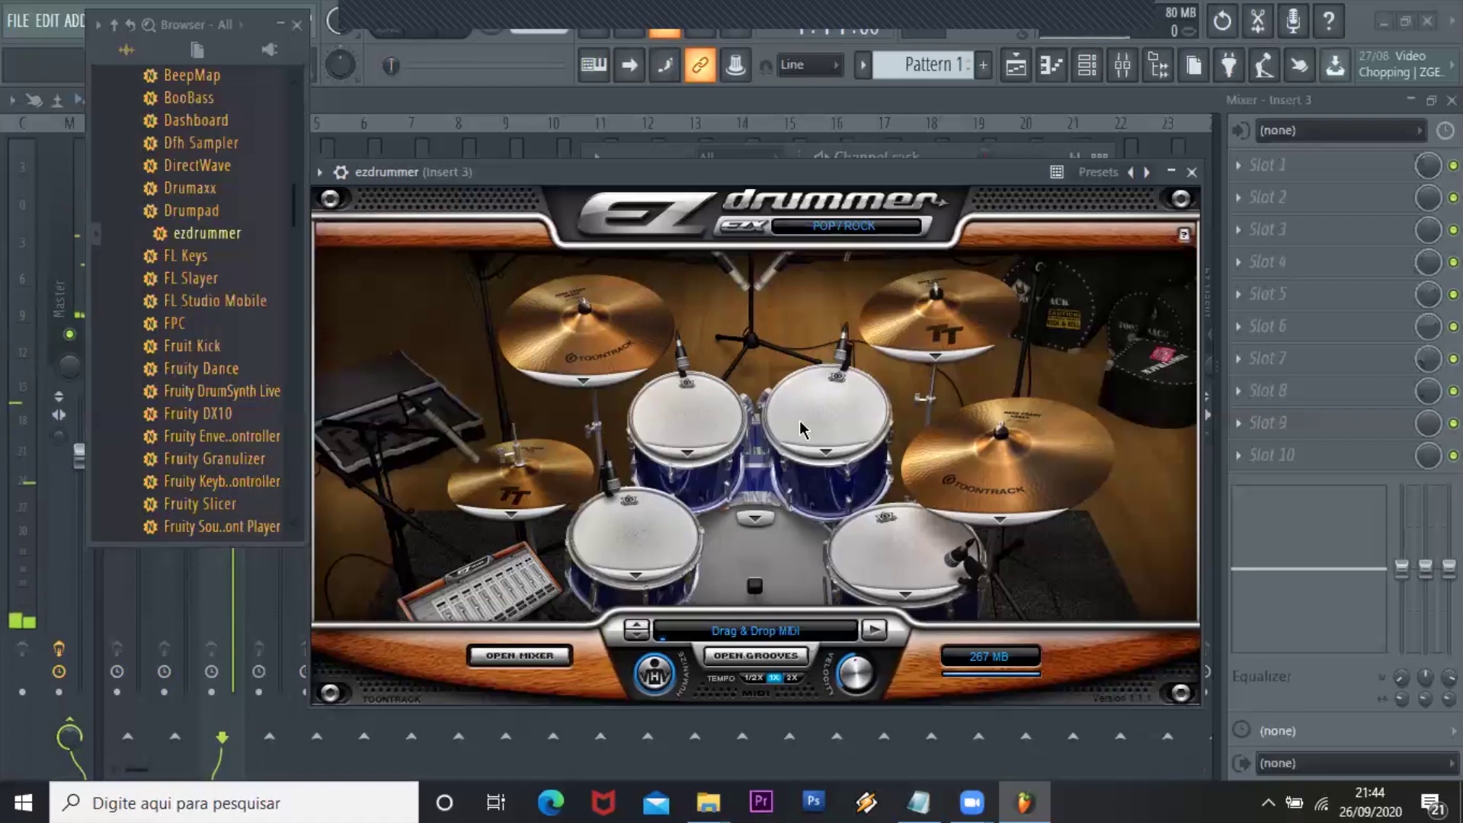
Open the piano roll for the ezdrummer channel and audition a key just below C4
{"action": "left_click_drag", "start_coordinate": [756, 166], "coordinate": [860, 159]}
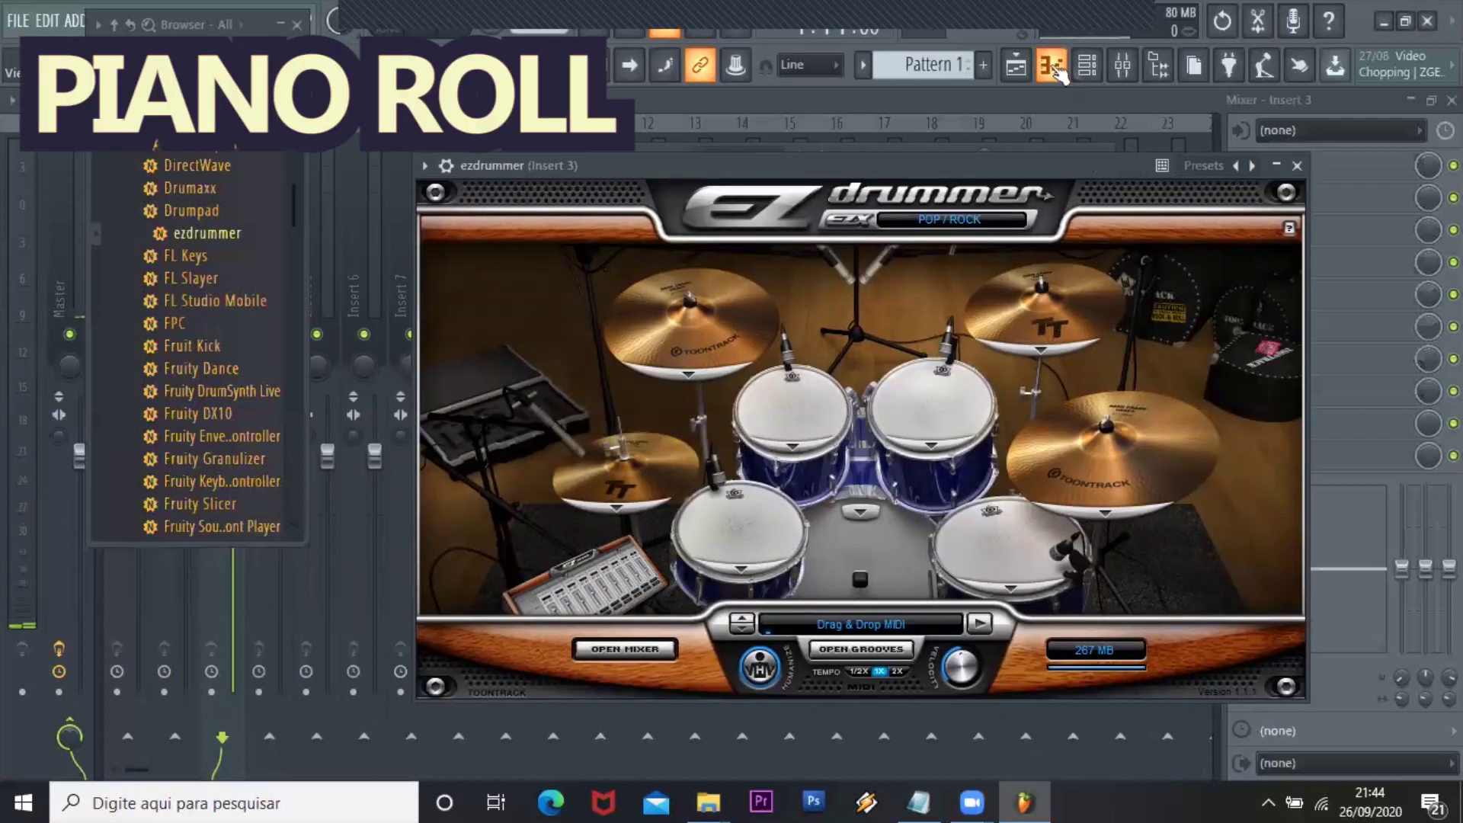
{"action": "left_click", "coordinate": [1055, 68]}
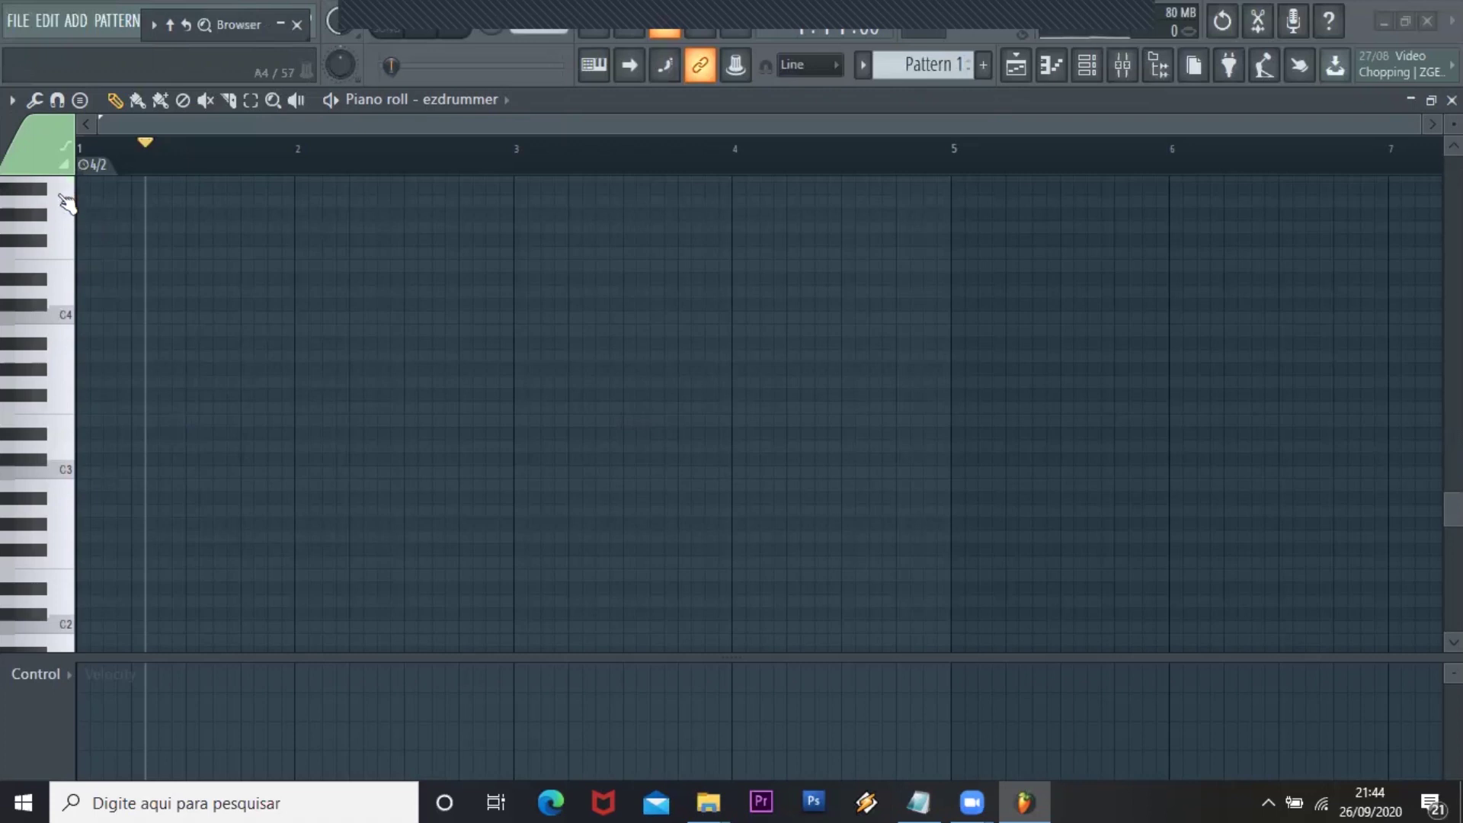
{"action": "left_click", "coordinate": [46, 322]}
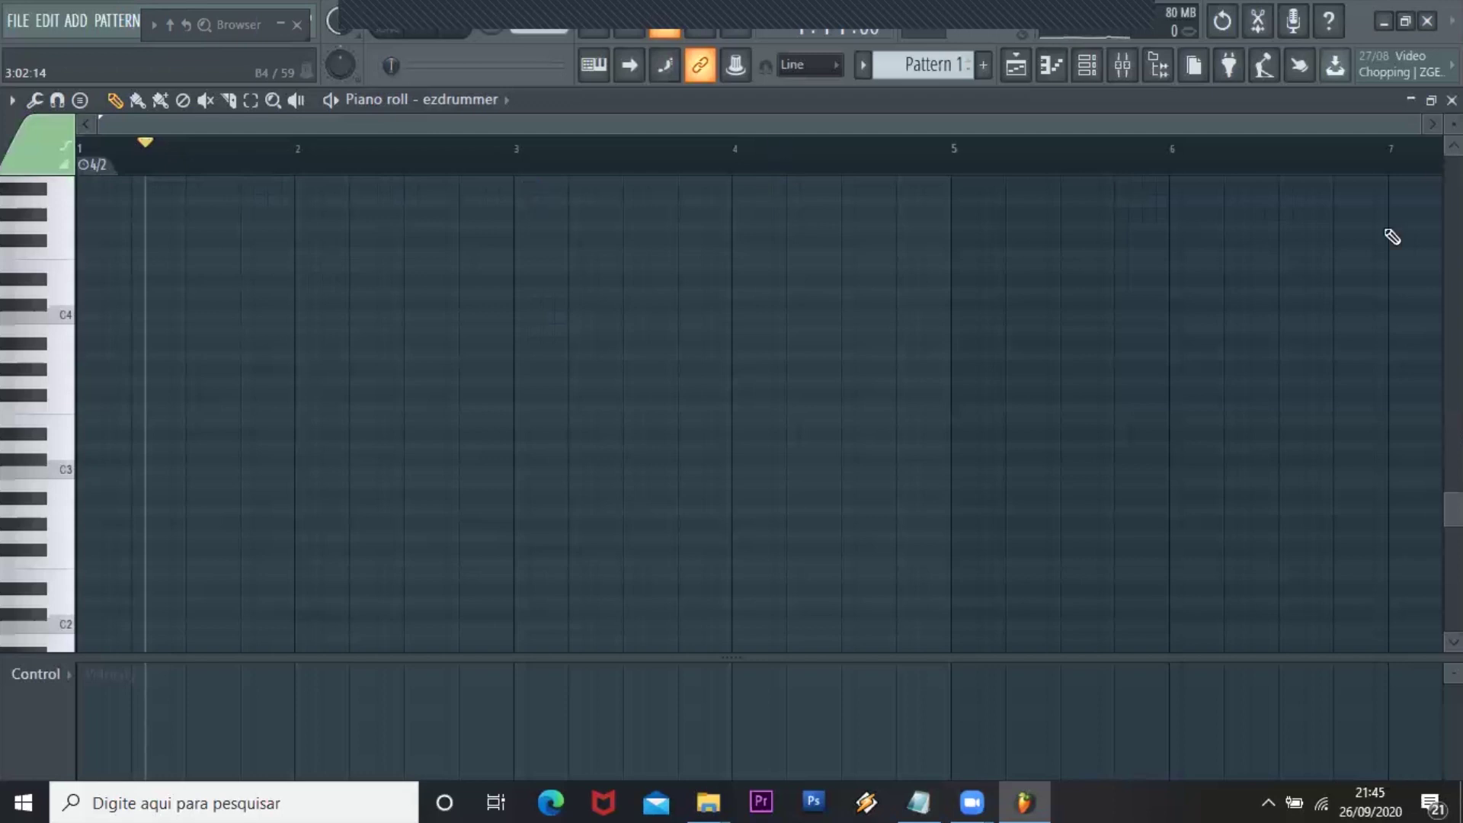
Place a C3 note at step 1 and a D3 note at step 3 of bar 1, and play them back
{"action": "left_click_drag", "start_coordinate": [116, 125], "coordinate": [61, 141]}
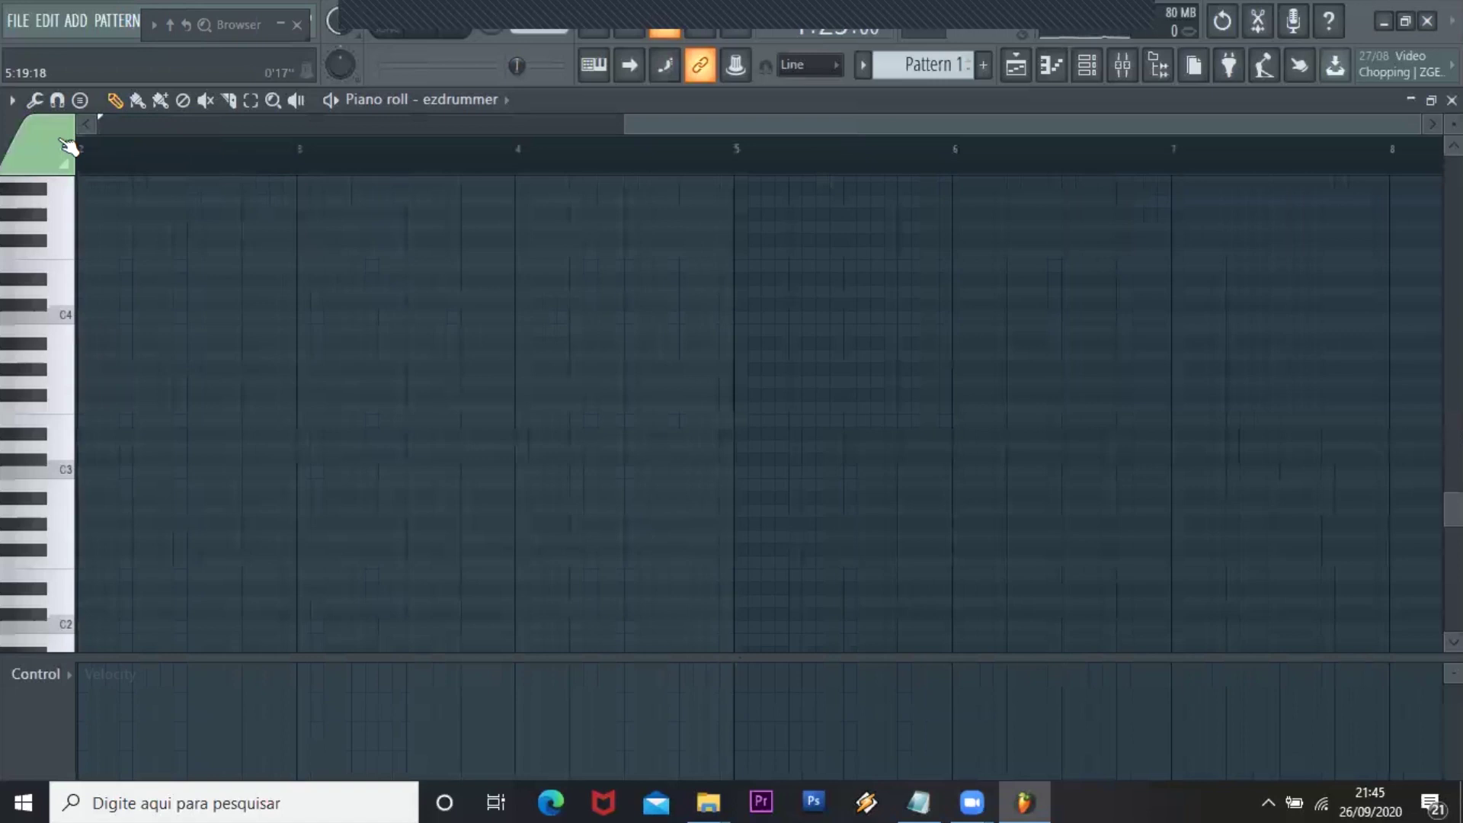
{"action": "scroll", "coordinate": [67, 145], "scroll_direction": "left", "scroll_amount": 3}
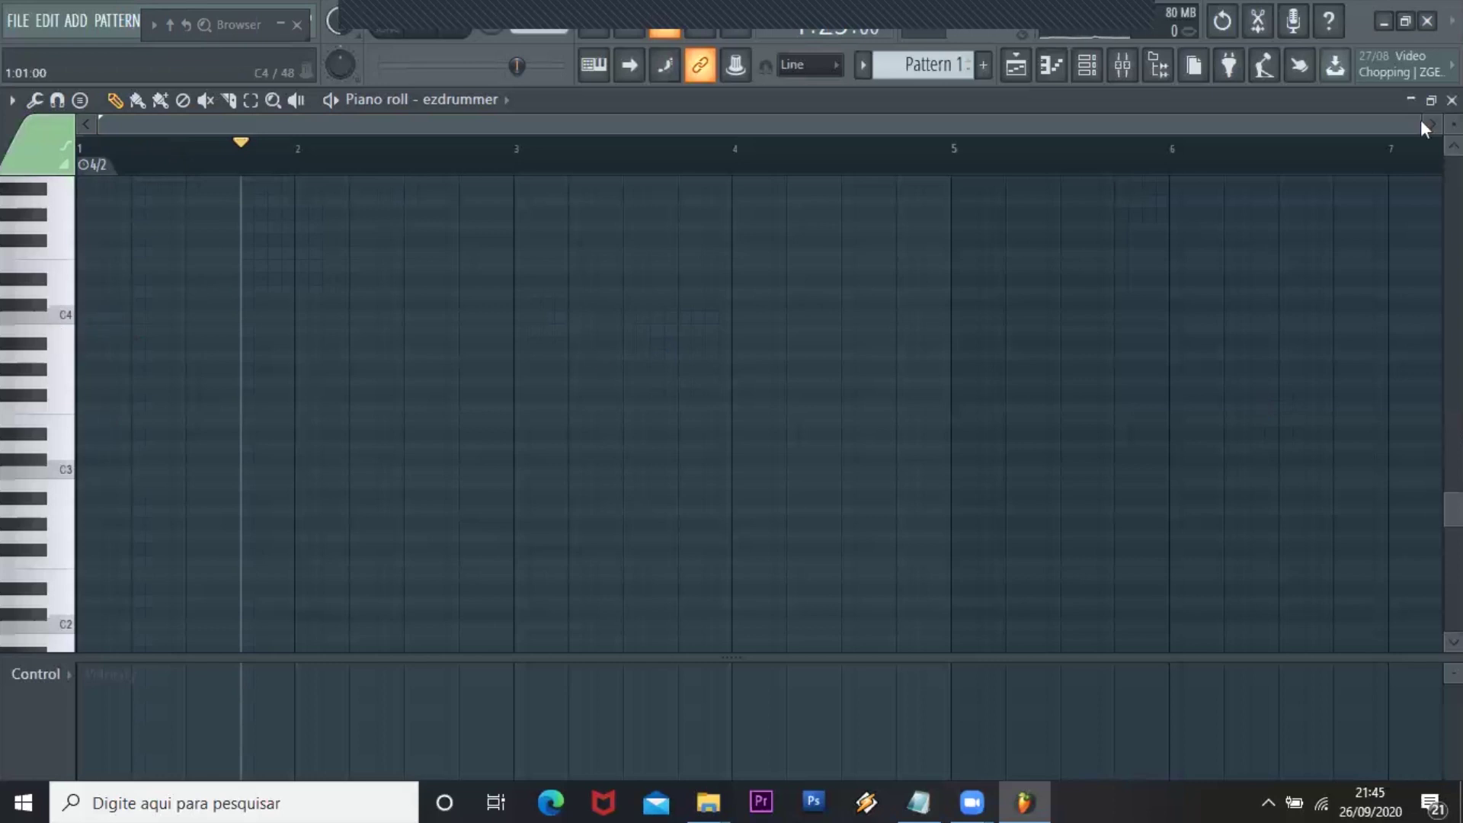
{"action": "scroll", "coordinate": [90, 441], "scroll_direction": "up", "scroll_amount": 4}
{"action": "left_click", "coordinate": [85, 472]}
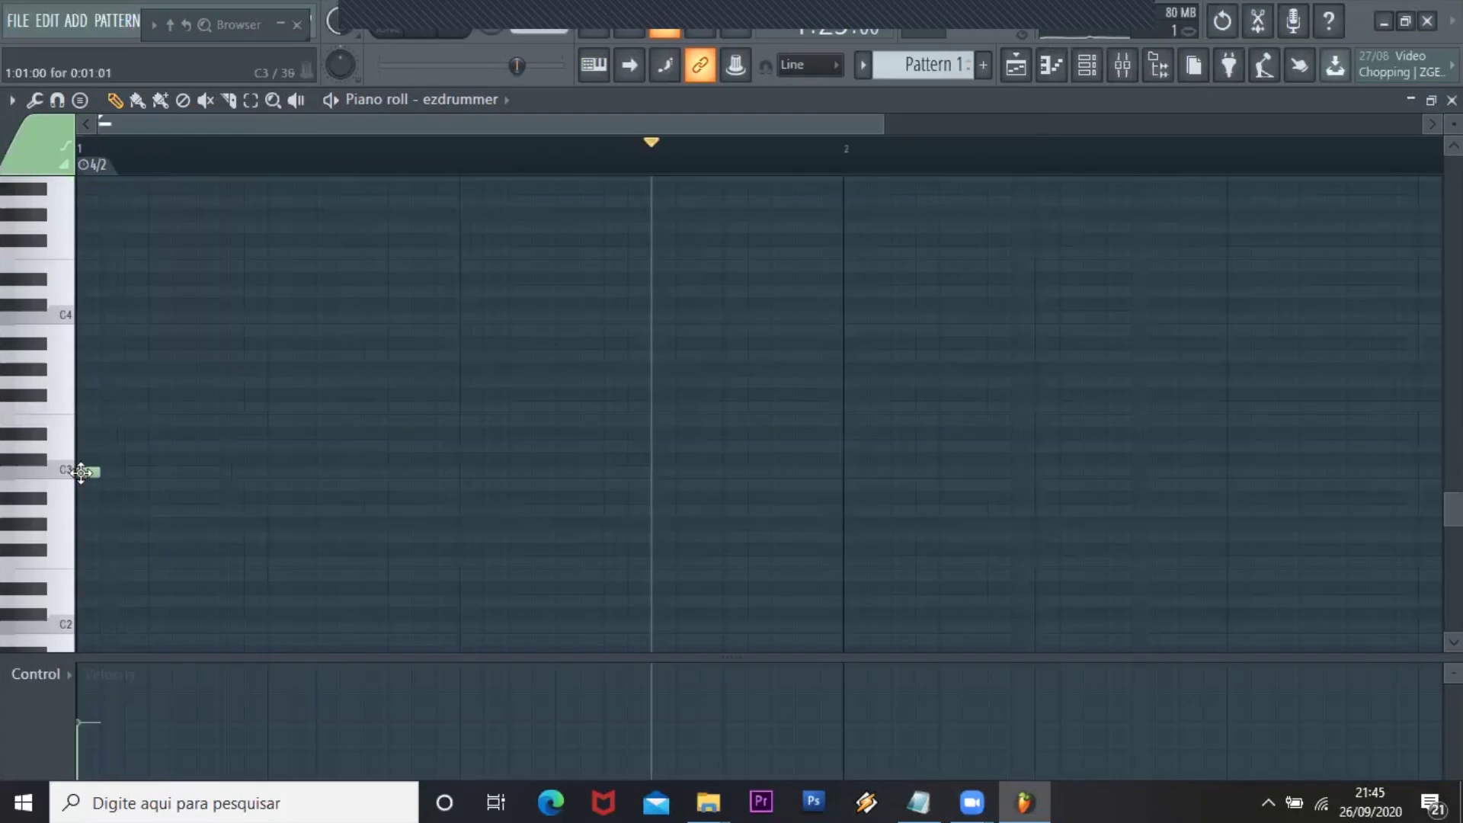
{"action": "left_click", "coordinate": [137, 445]}
{"action": "key", "text": "space"}
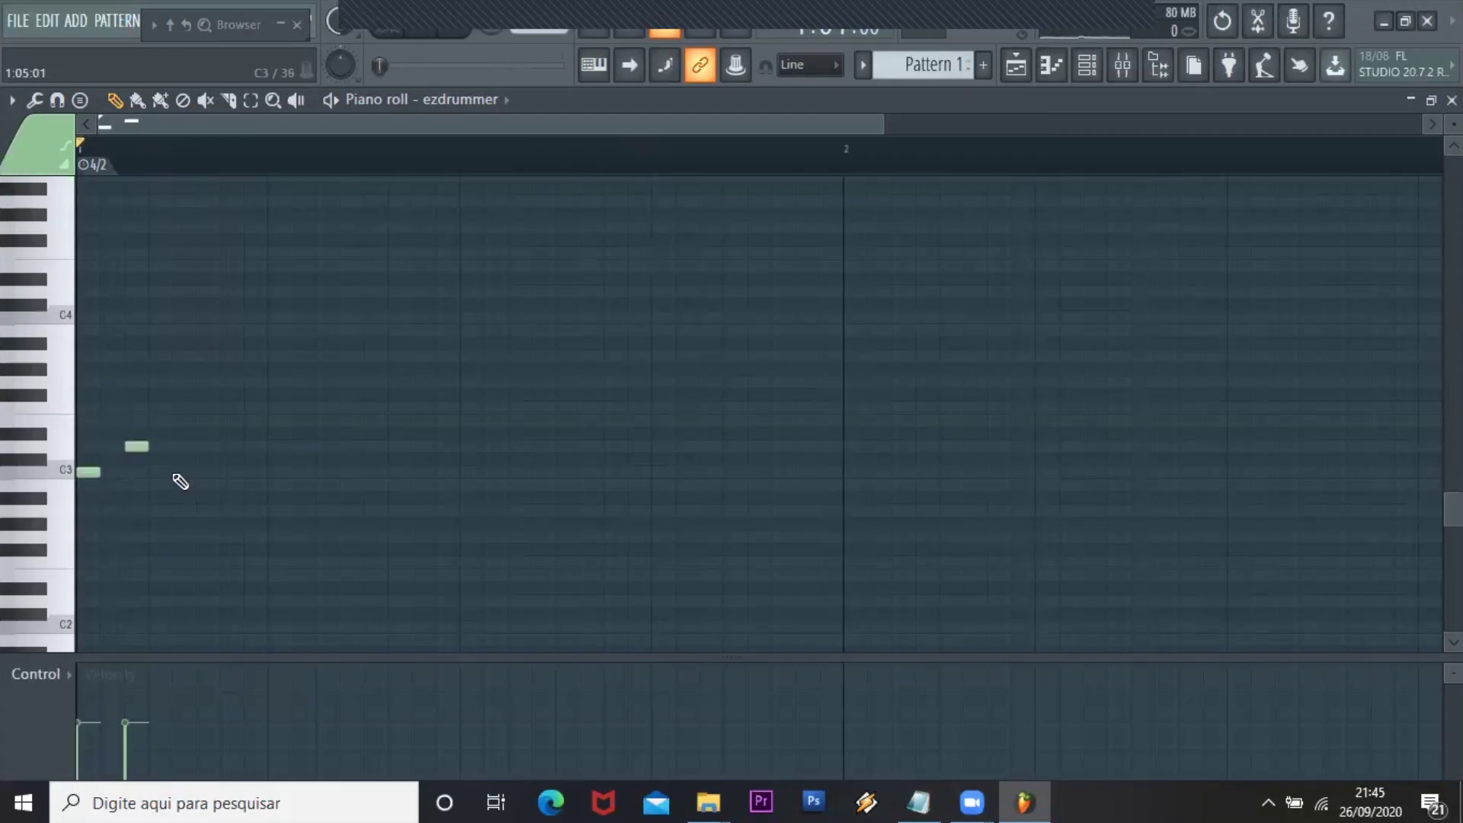
Add two C3 notes and space the beat out, with D3 at step 5 and the new C3 notes at steps 9 and 11
{"action": "left_click", "coordinate": [183, 470]}
{"action": "left_click", "coordinate": [226, 470]}
{"action": "left_click_drag", "start_coordinate": [143, 445], "coordinate": [345, 470]}
{"action": "left_click_drag", "start_coordinate": [174, 472], "coordinate": [327, 473]}
{"action": "key", "text": "space"}
{"action": "key", "text": "space"}
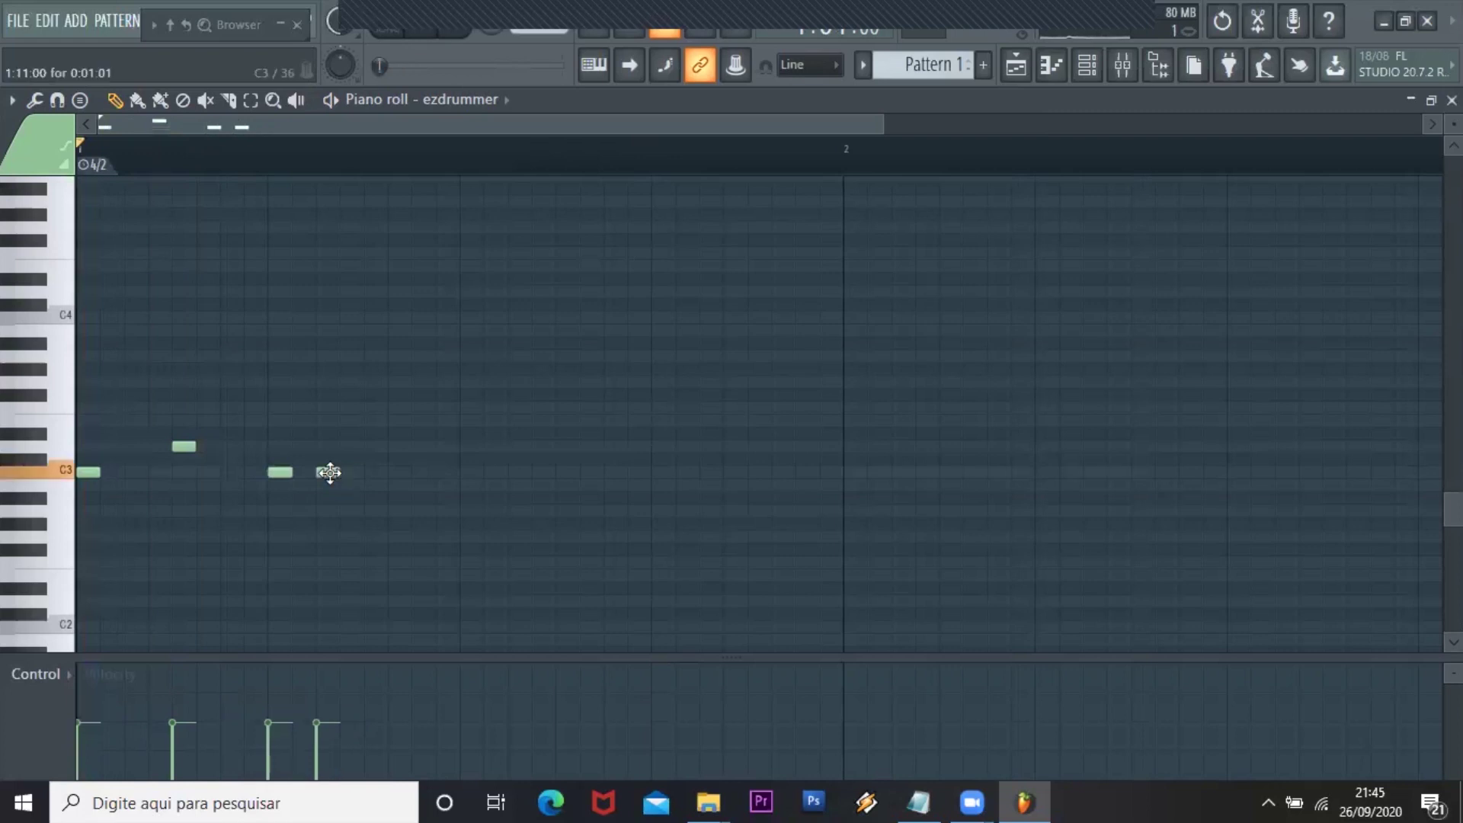
Add a D3 note at step 13 of bar 1 and play back the beat
{"action": "left_click", "coordinate": [366, 447]}
{"action": "key", "text": "space"}
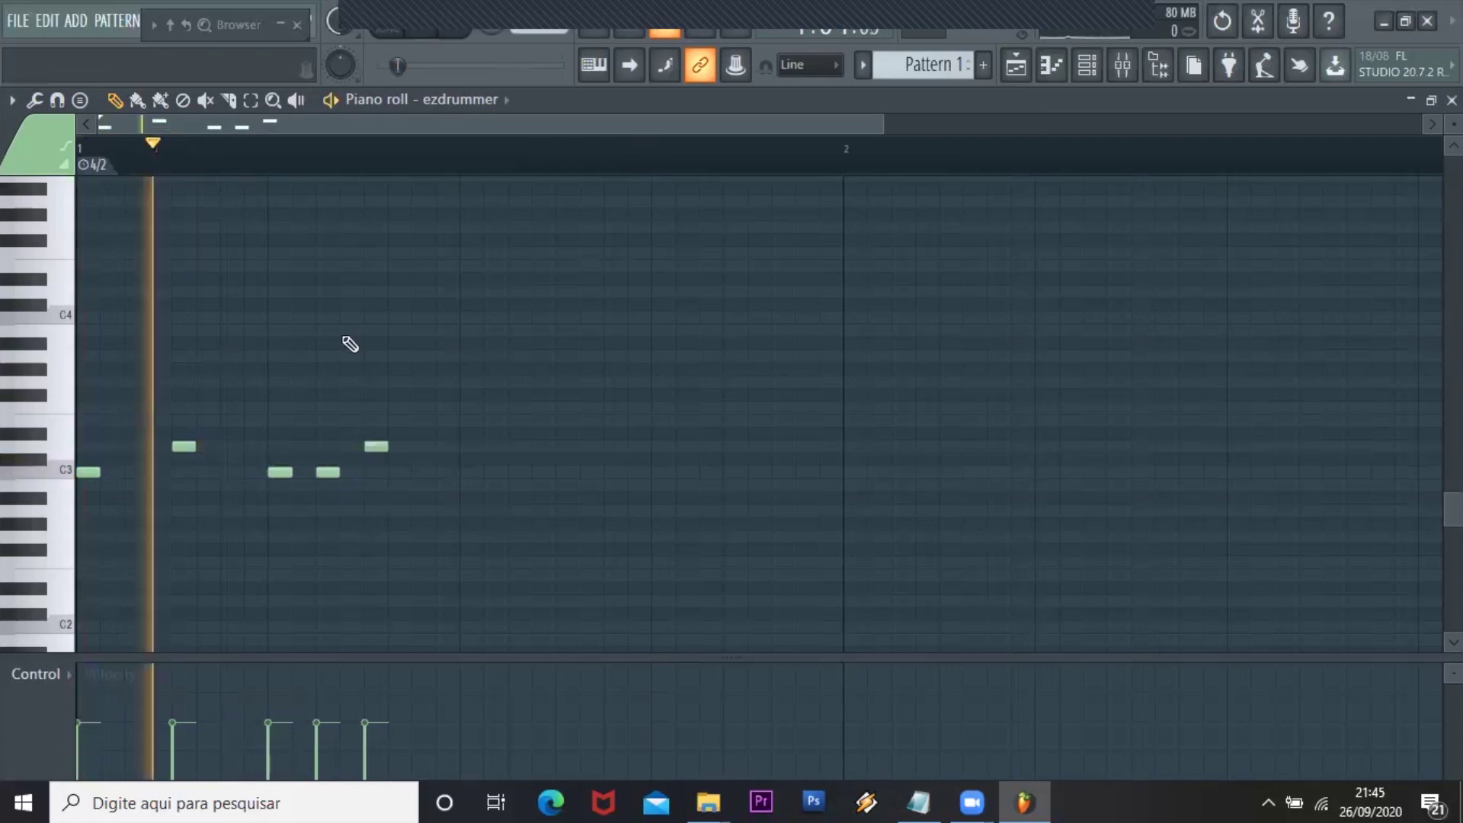
{"action": "key", "text": "space"}
Start an alternating line in the lower octave with C#2 notes at steps 1 and 5 and a C2 note at step 3
{"action": "scroll", "coordinate": [349, 343], "scroll_direction": "down", "scroll_amount": 3}
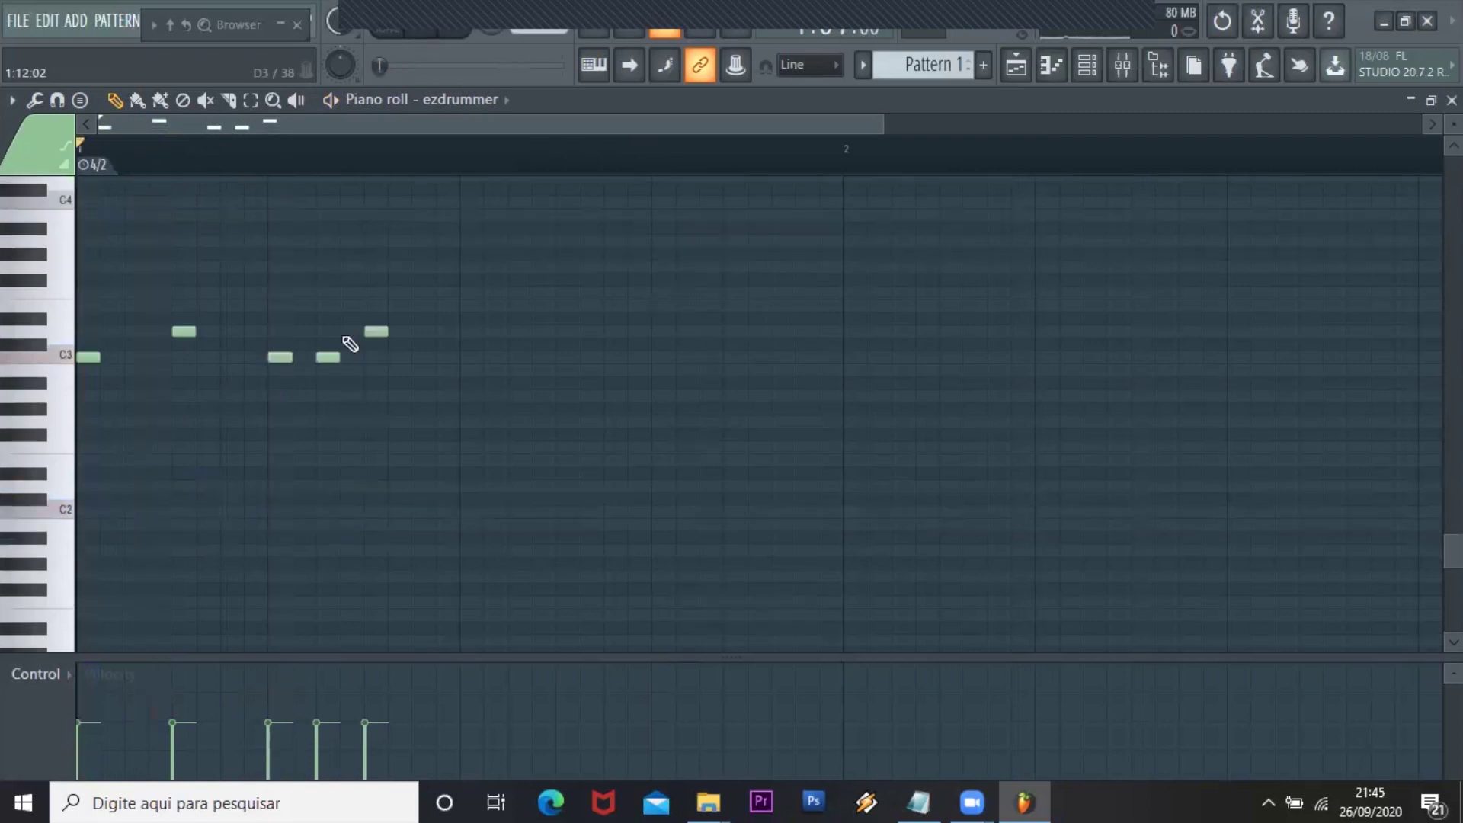
{"action": "left_click", "coordinate": [86, 509]}
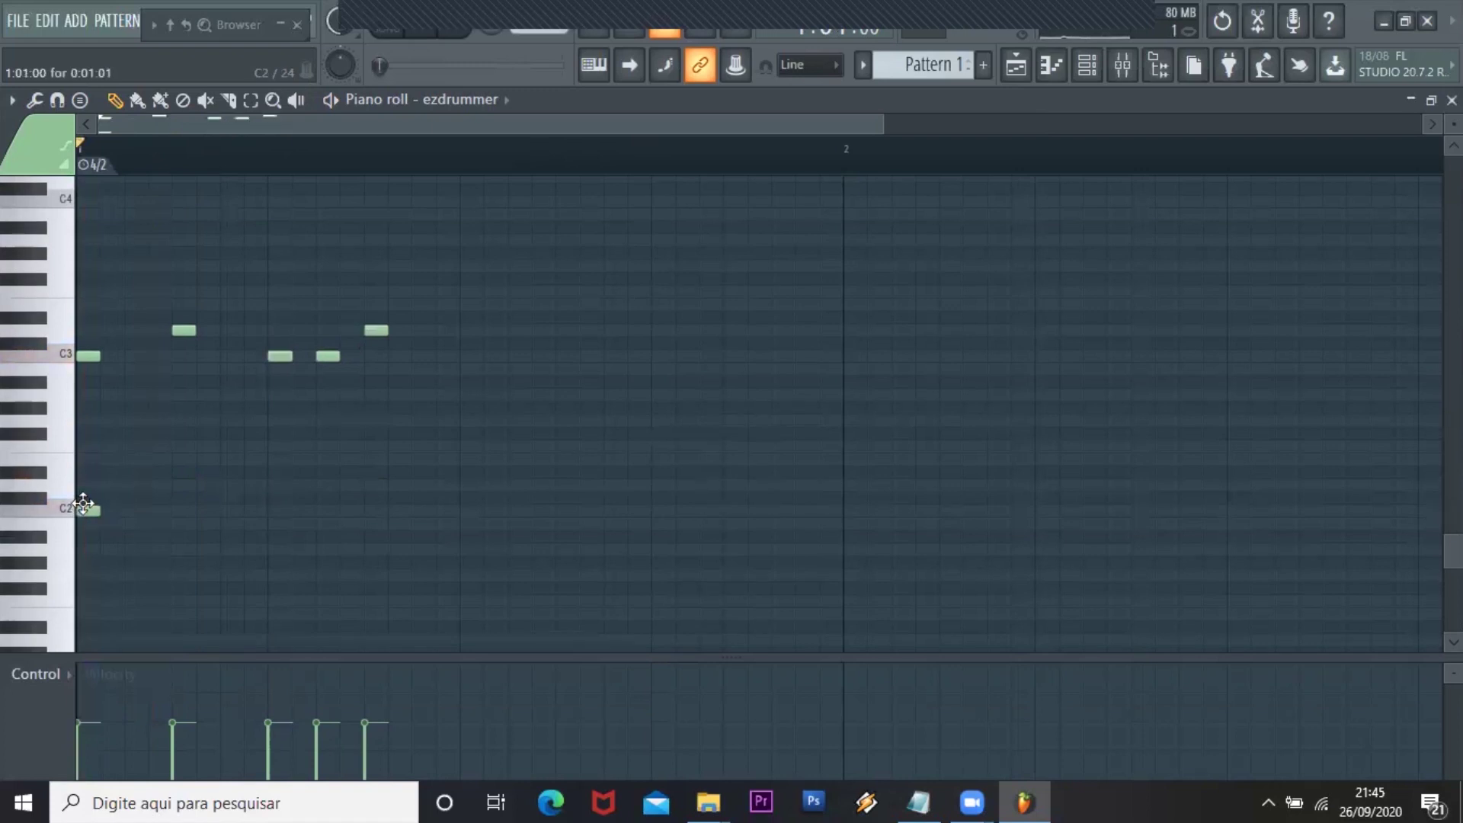
{"action": "left_click", "coordinate": [98, 512]}
{"action": "left_click_drag", "start_coordinate": [88, 509], "coordinate": [89, 493]}
{"action": "left_click", "coordinate": [137, 511]}
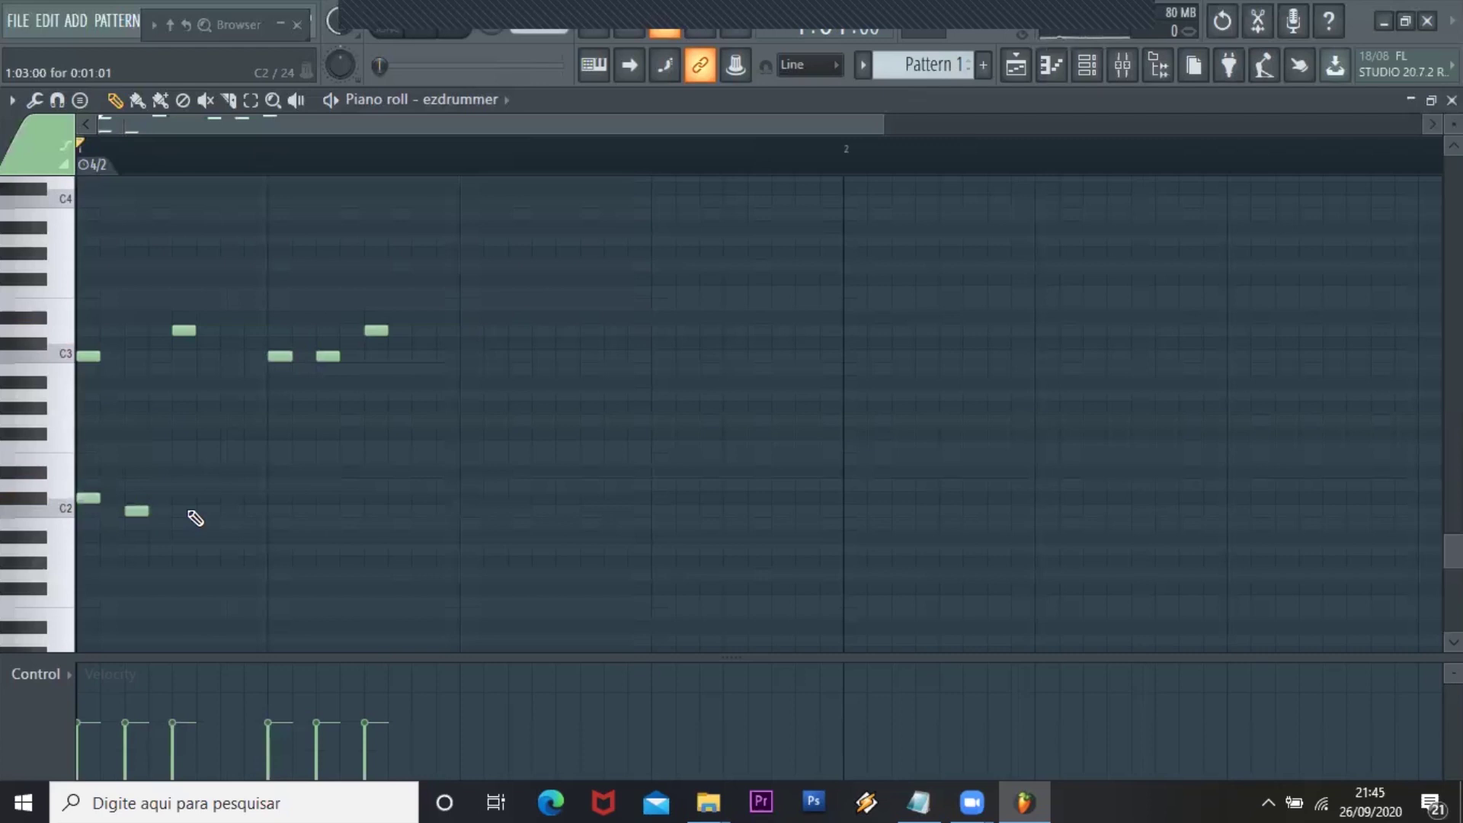
{"action": "left_click", "coordinate": [156, 498]}
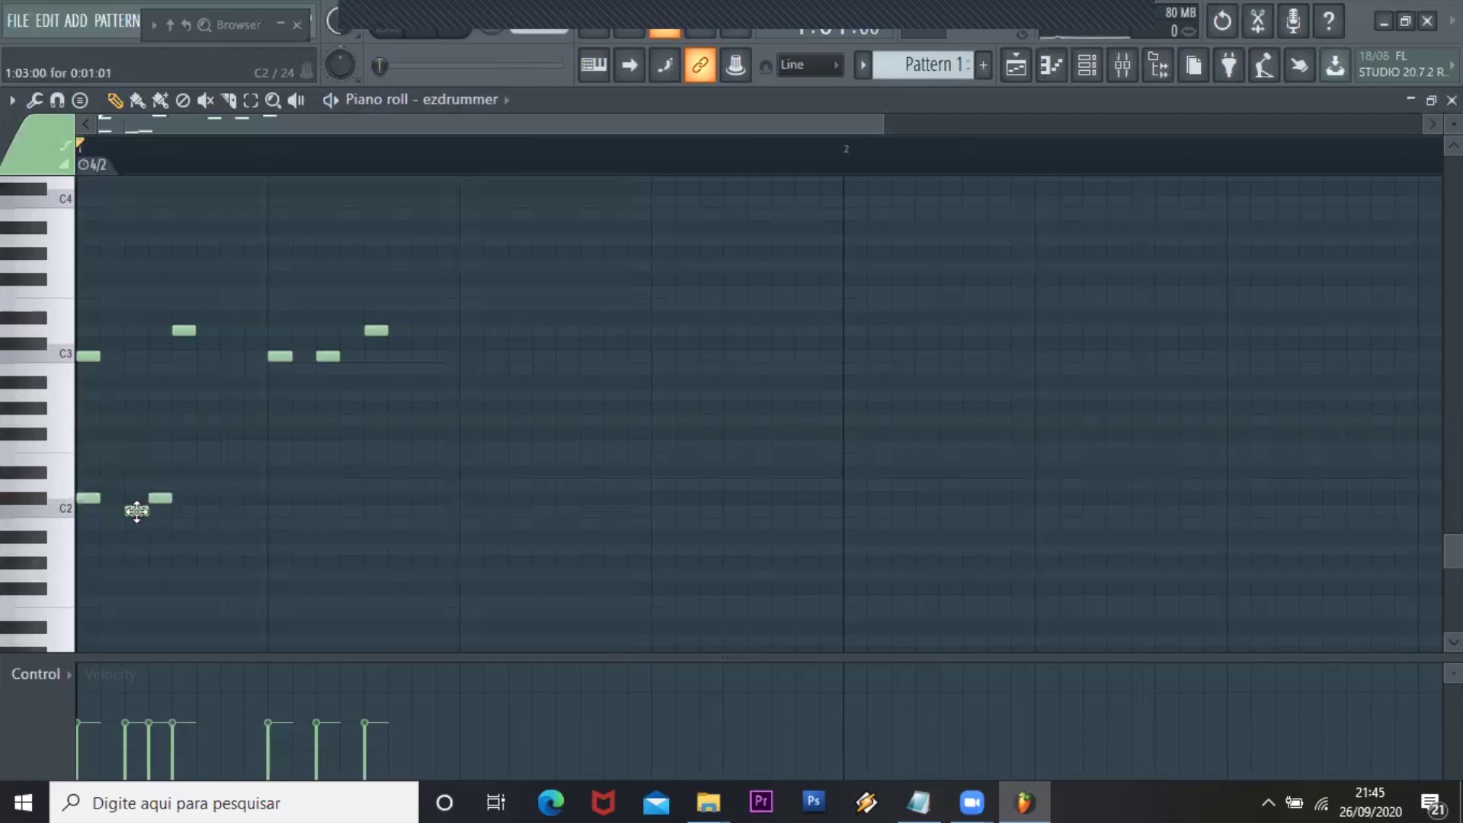
{"action": "left_click_drag", "start_coordinate": [162, 498], "coordinate": [183, 496]}
Extend the lower line with C2 notes at steps 7, 11 and 15 and C#2 notes at steps 9 and 13, and play the pattern
{"action": "left_click", "coordinate": [253, 511]}
{"action": "left_click", "coordinate": [286, 498]}
{"action": "left_click", "coordinate": [329, 511]}
{"action": "left_click", "coordinate": [378, 498]}
{"action": "left_click", "coordinate": [419, 509]}
{"action": "key", "text": "space"}
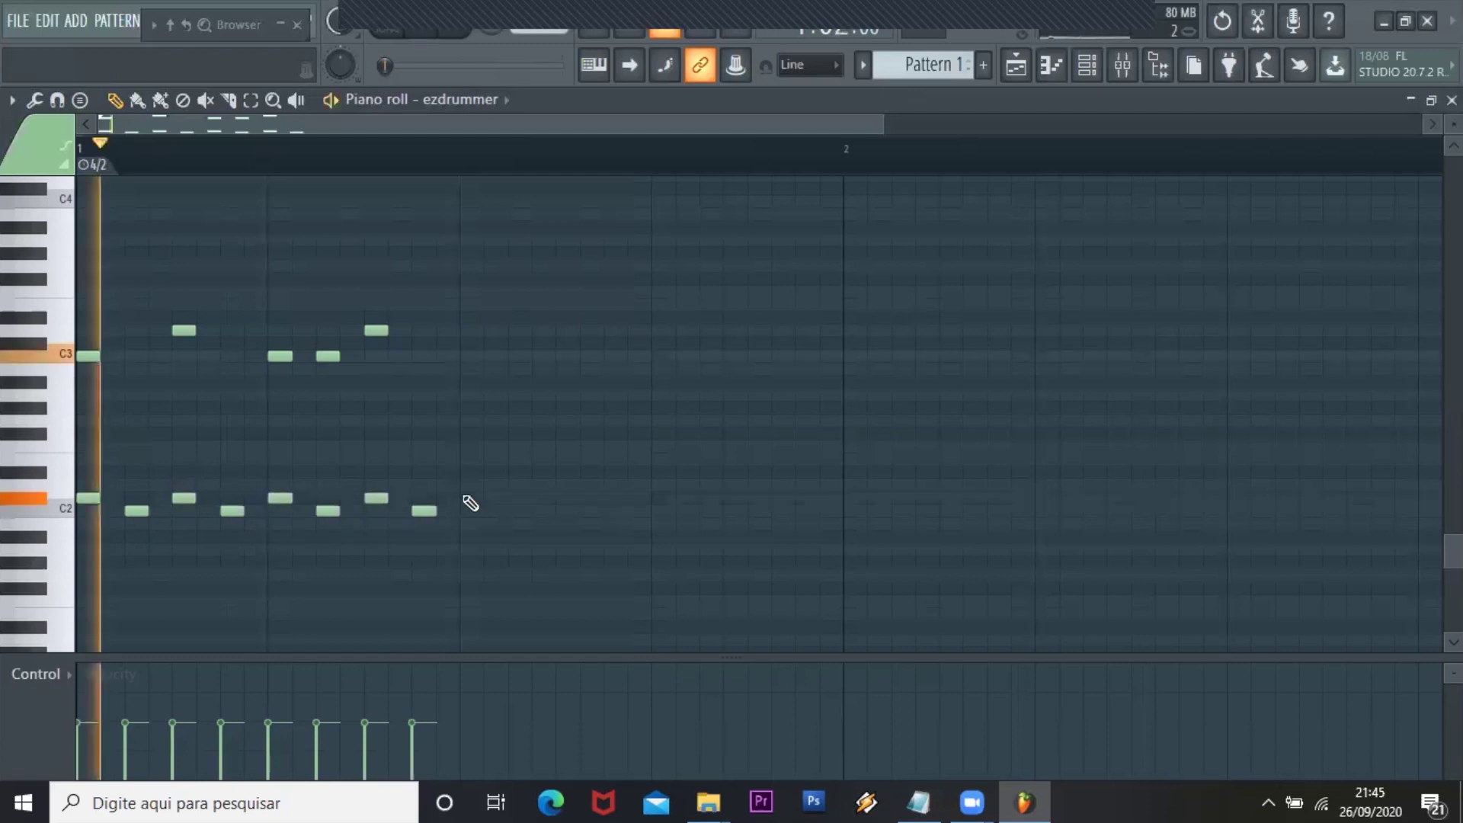
{"action": "key", "text": "space"}
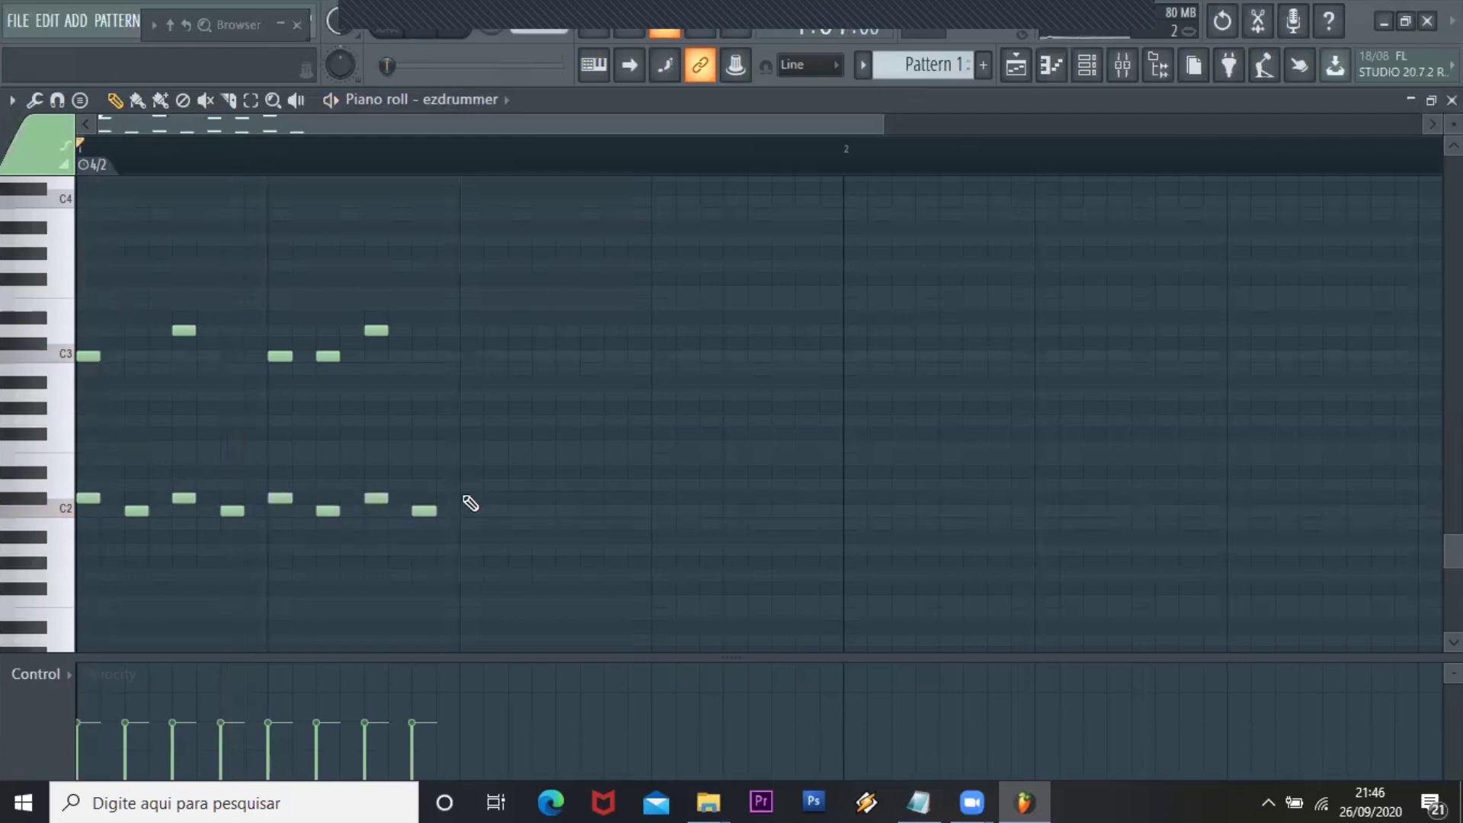
{"action": "key", "text": "space"}
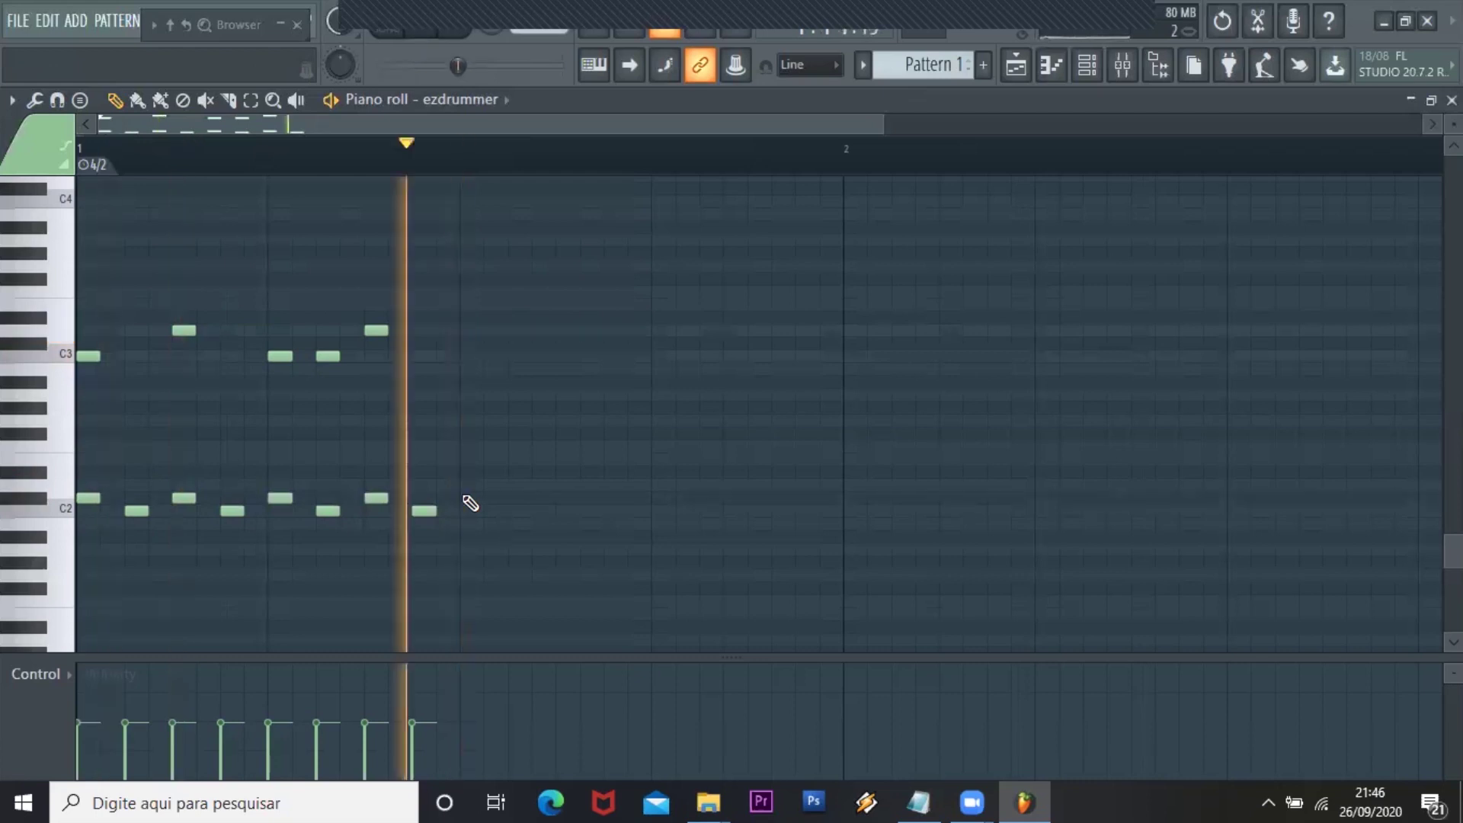
Stop playback, select all notes of the hand-drawn beat in bar 1 and delete them
{"action": "key", "text": "space"}
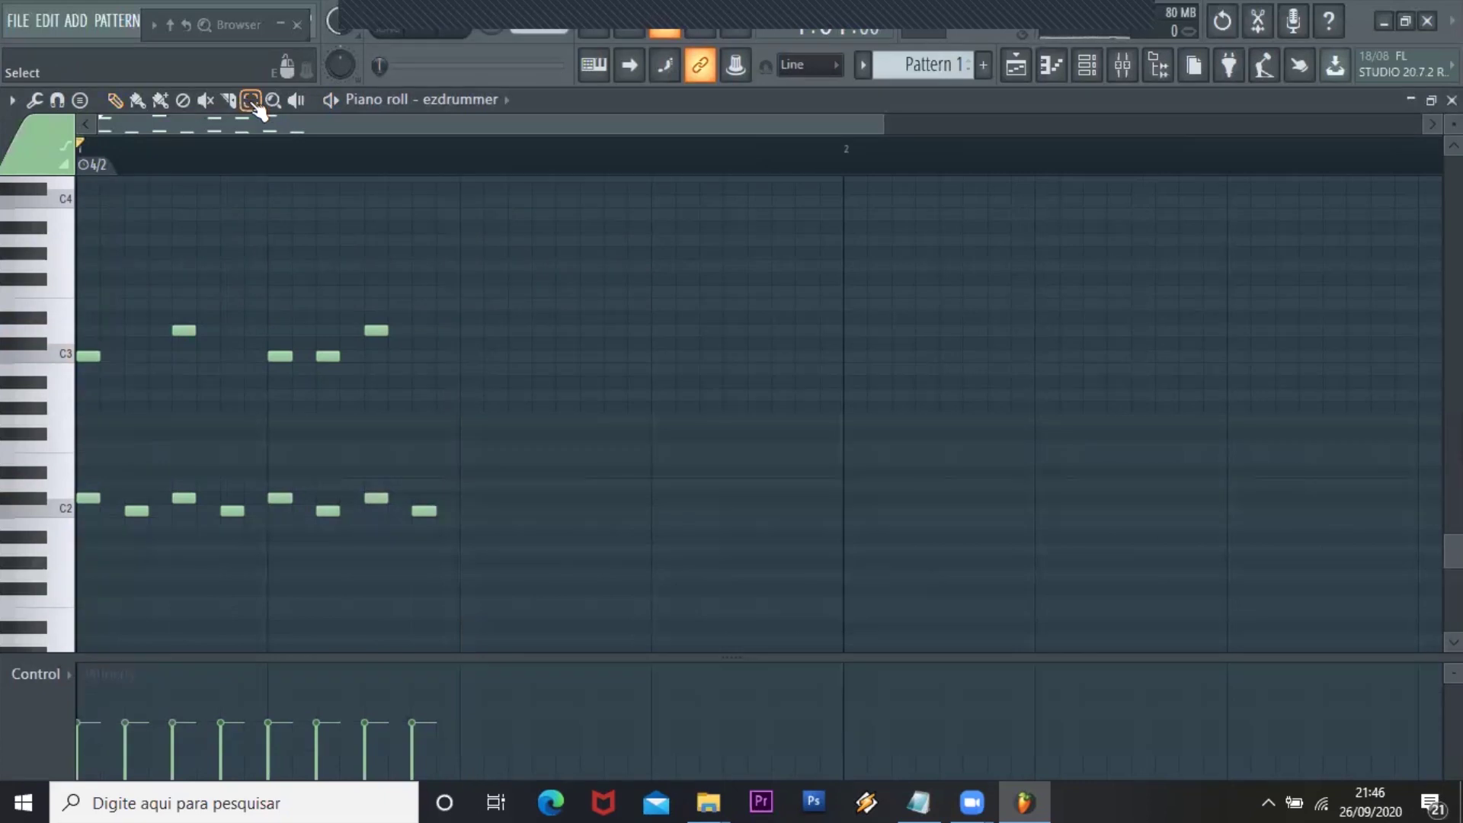
{"action": "left_click_drag", "start_coordinate": [546, 174], "coordinate": [2, 189]}
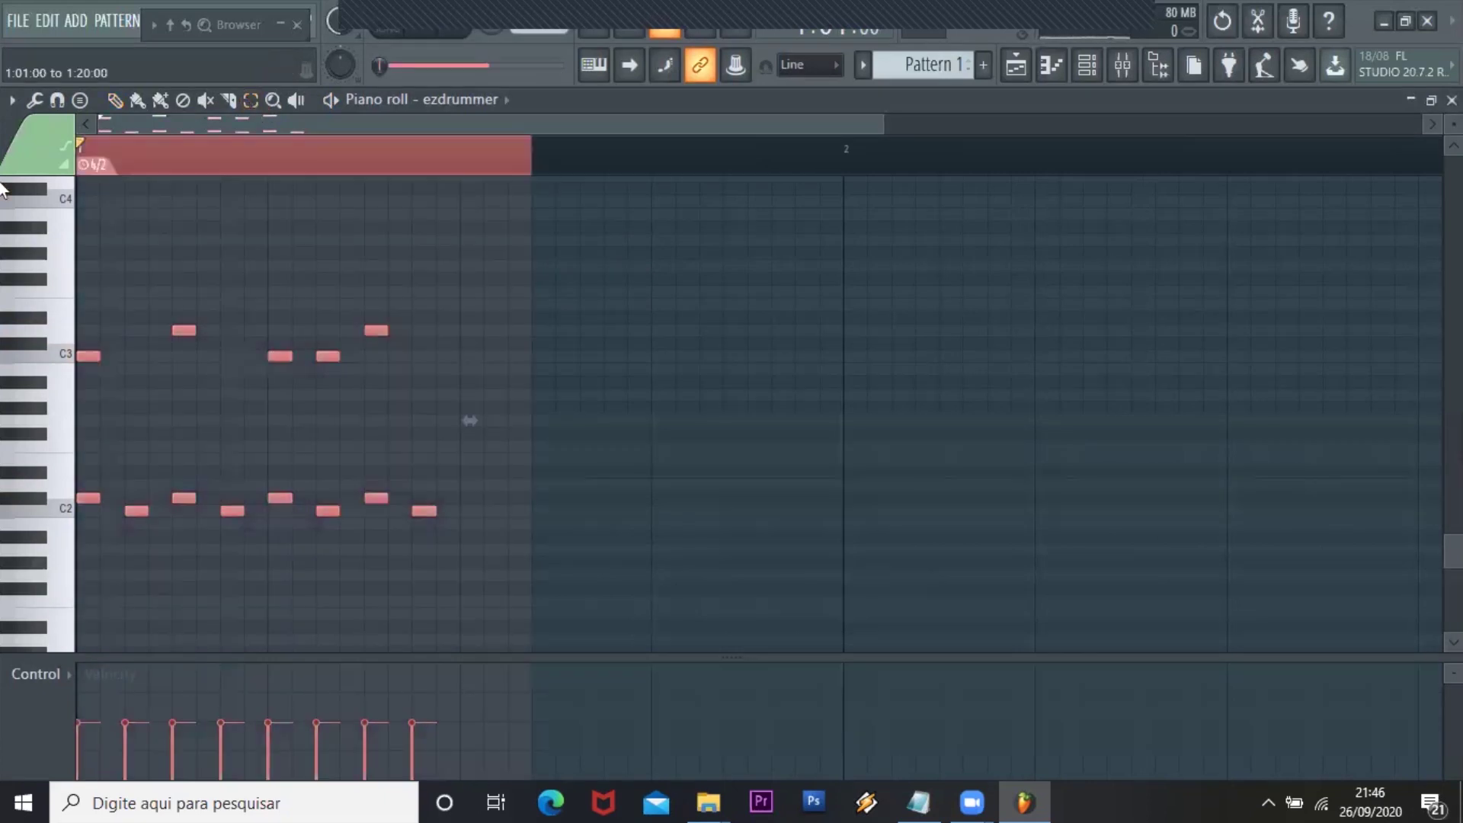
{"action": "key", "text": "Delete"}
{"action": "key", "text": "ctrl+d"}
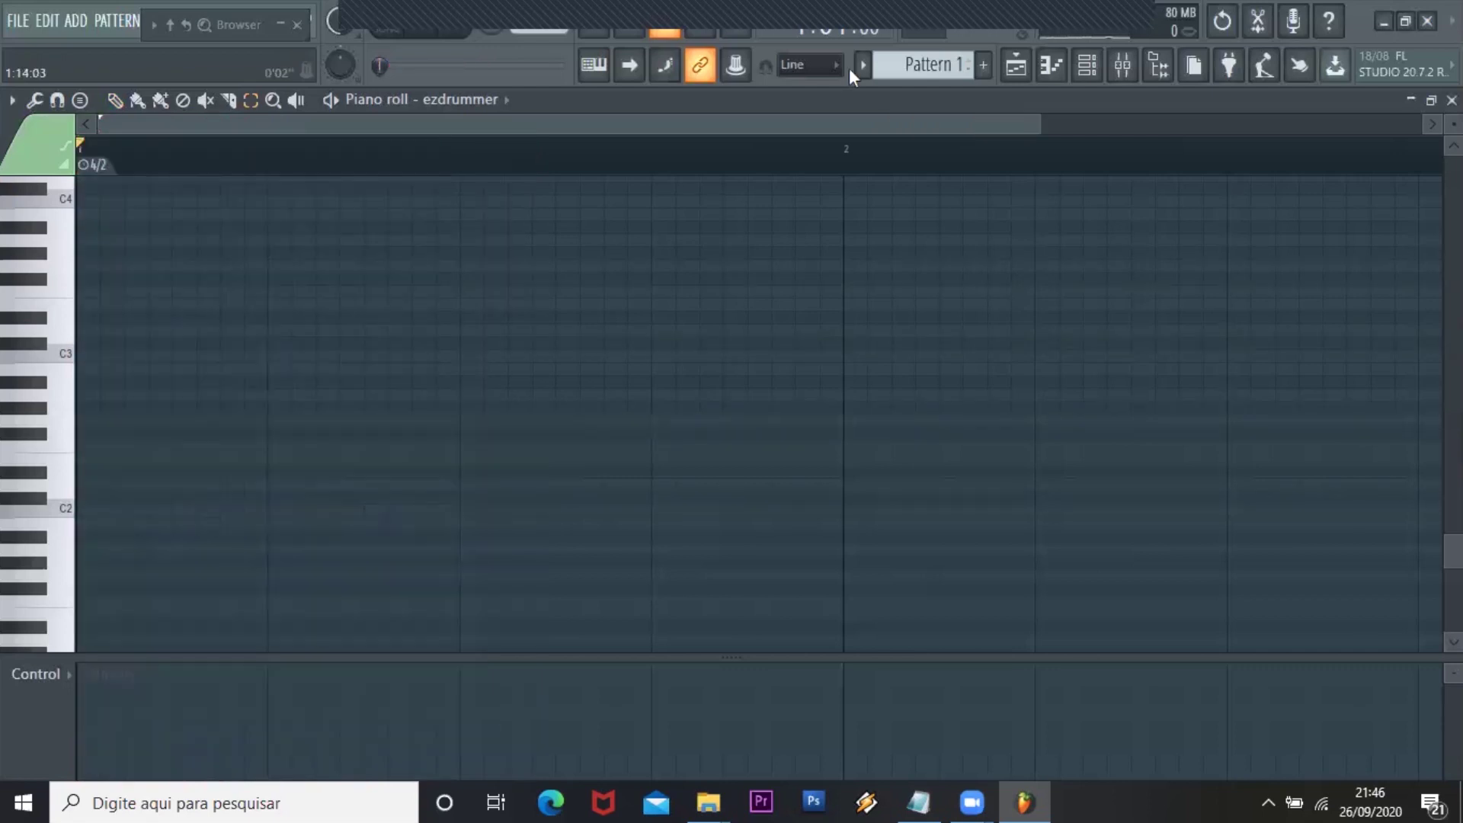
Open ezdrummer's groove library and browse EZD POP/ROCK, 4/4 straight POP/ROCK, to the variations of GROOVE 09
{"action": "left_click", "coordinate": [1097, 65]}
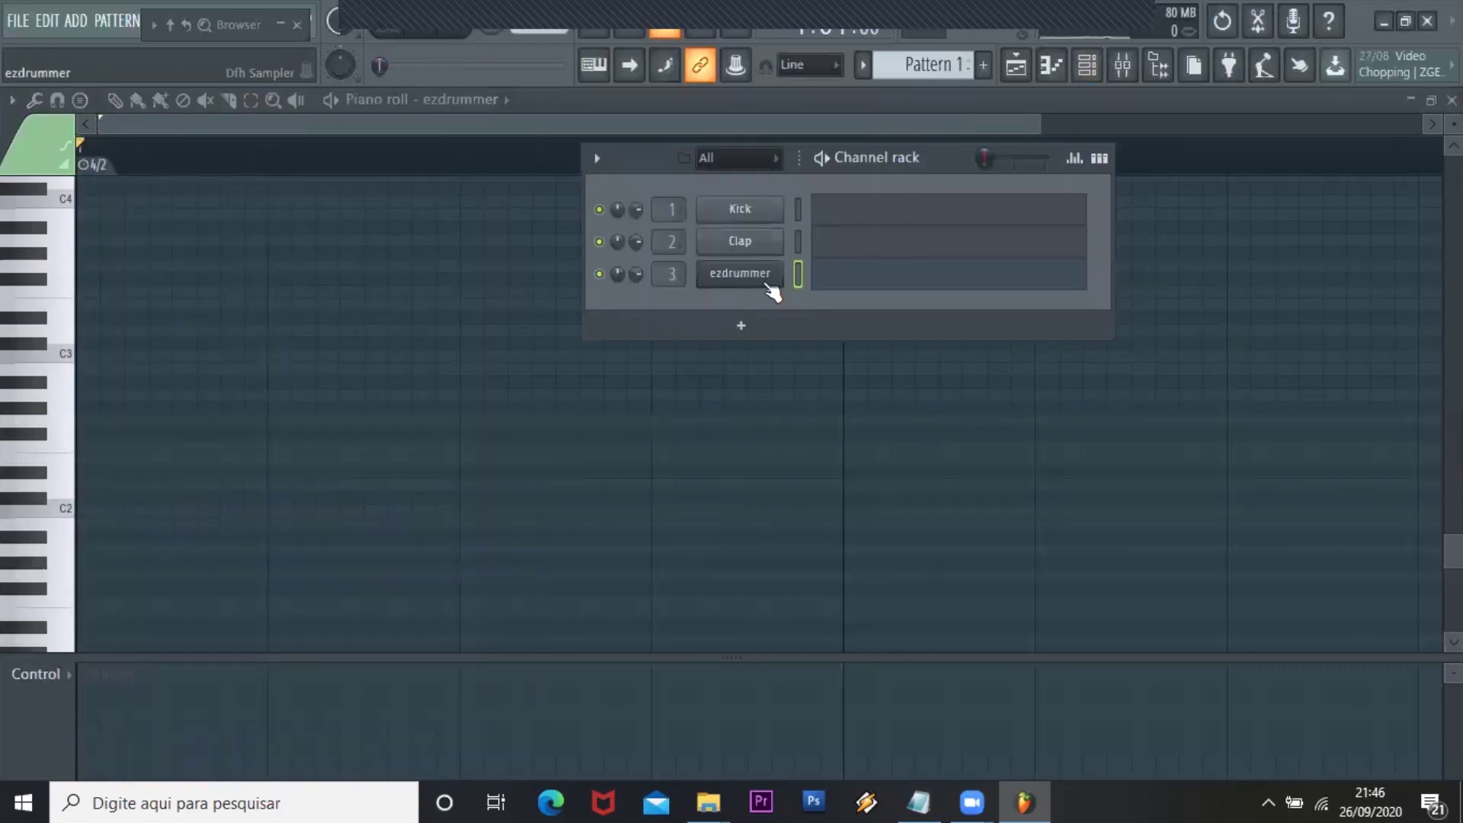
{"action": "left_click", "coordinate": [763, 280]}
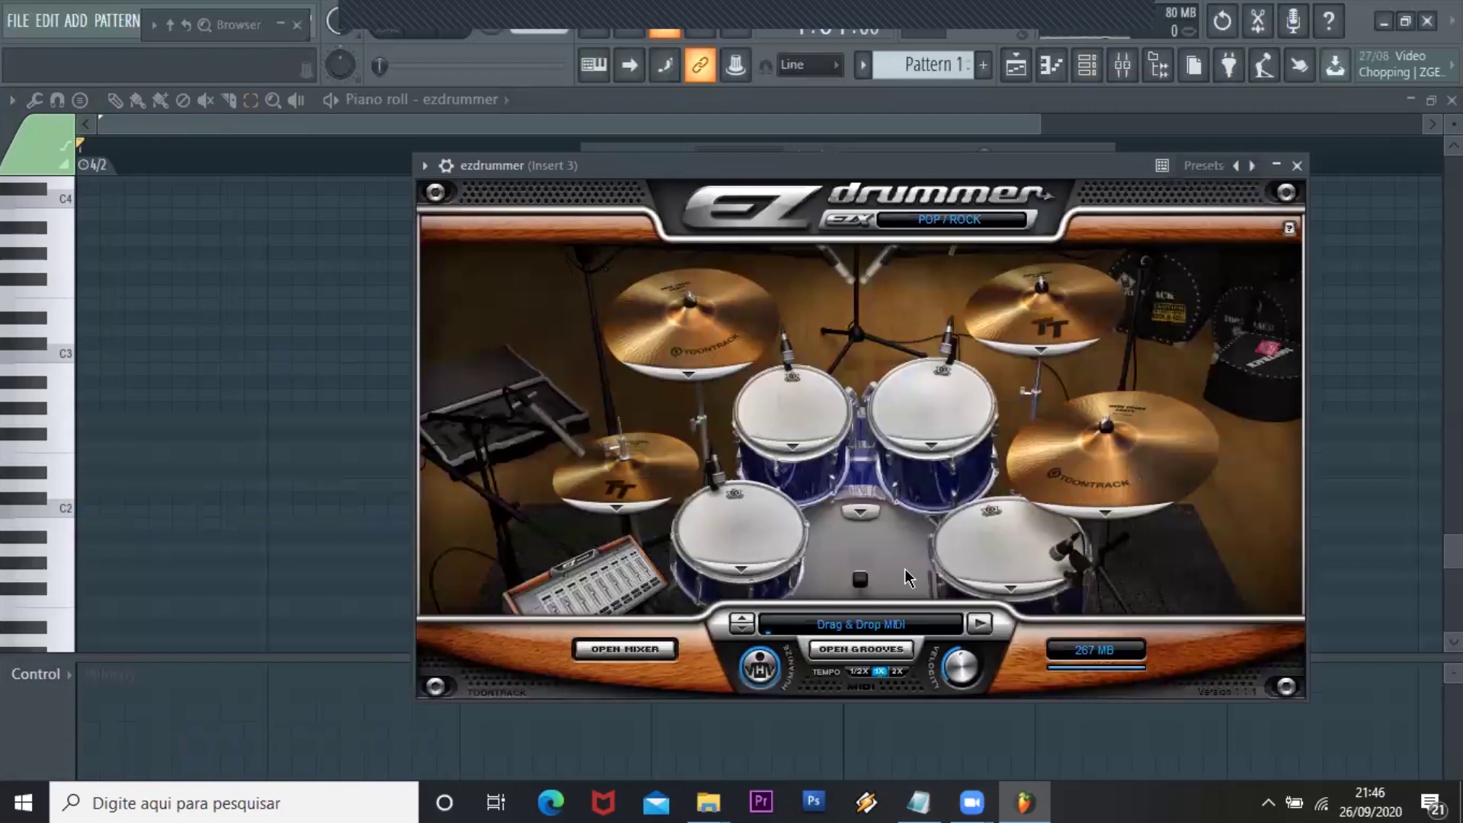
{"action": "left_click", "coordinate": [884, 653]}
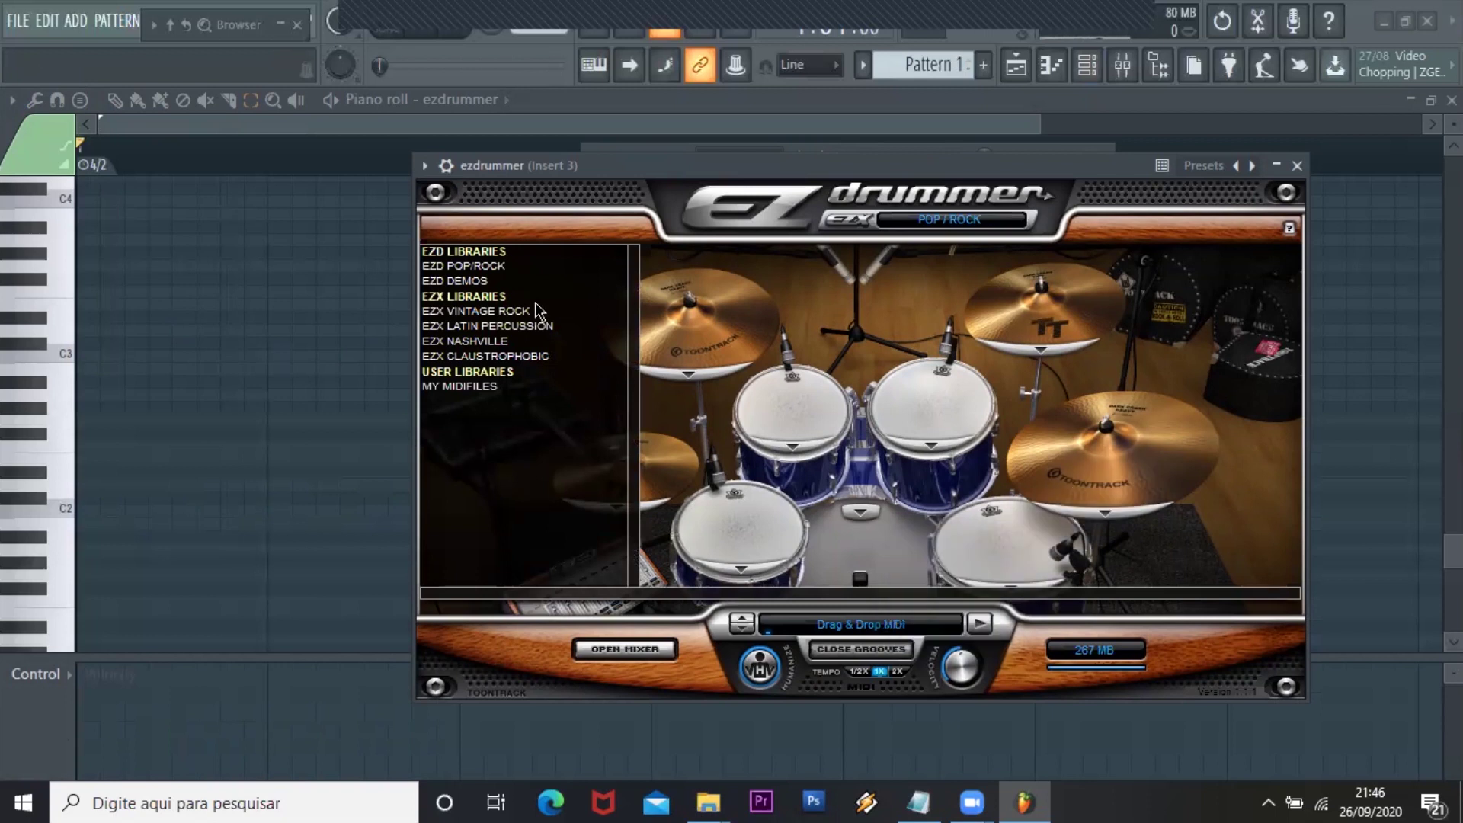
{"action": "left_click", "coordinate": [497, 268]}
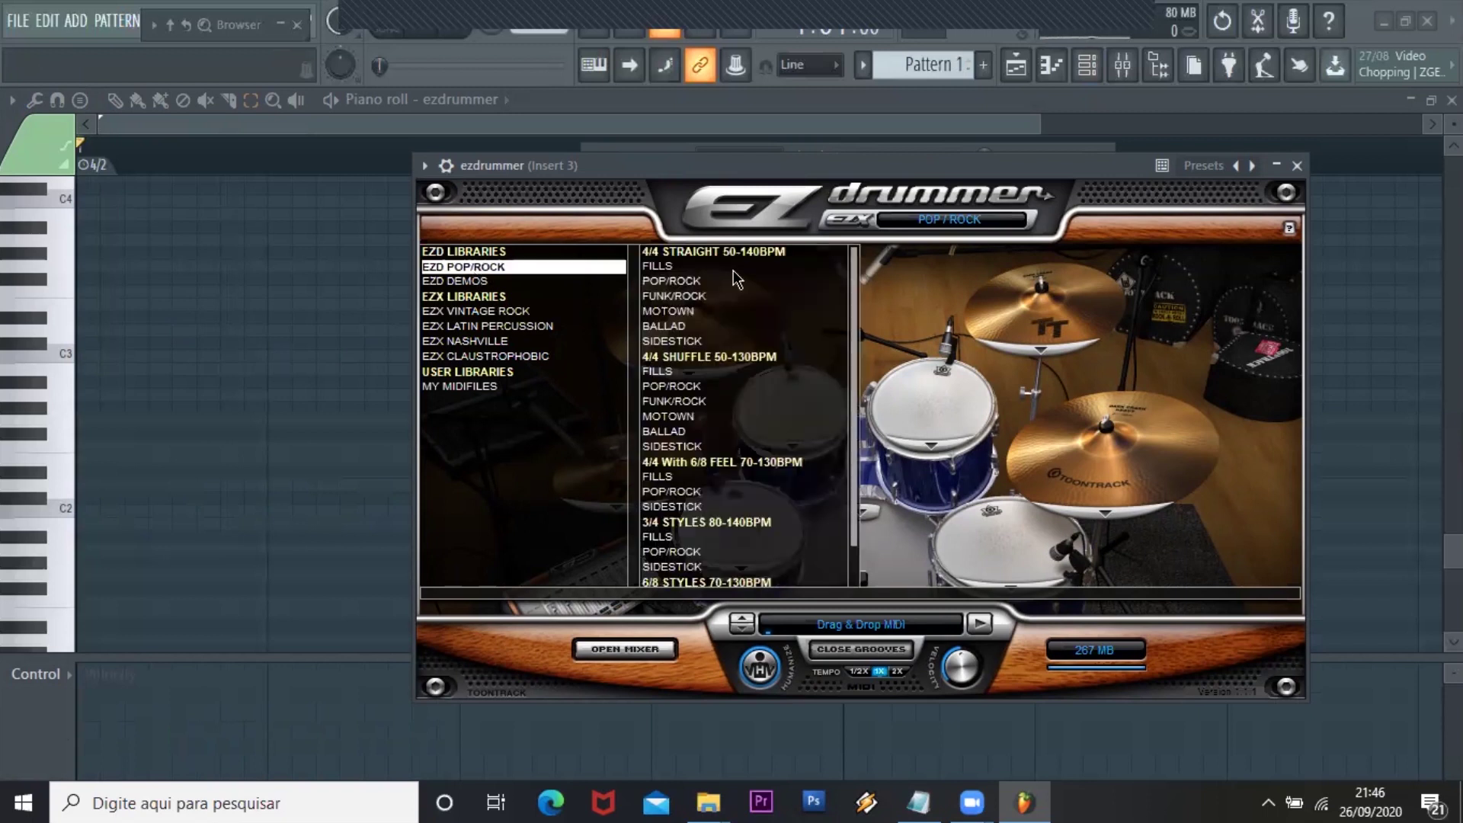
{"action": "left_click", "coordinate": [690, 283]}
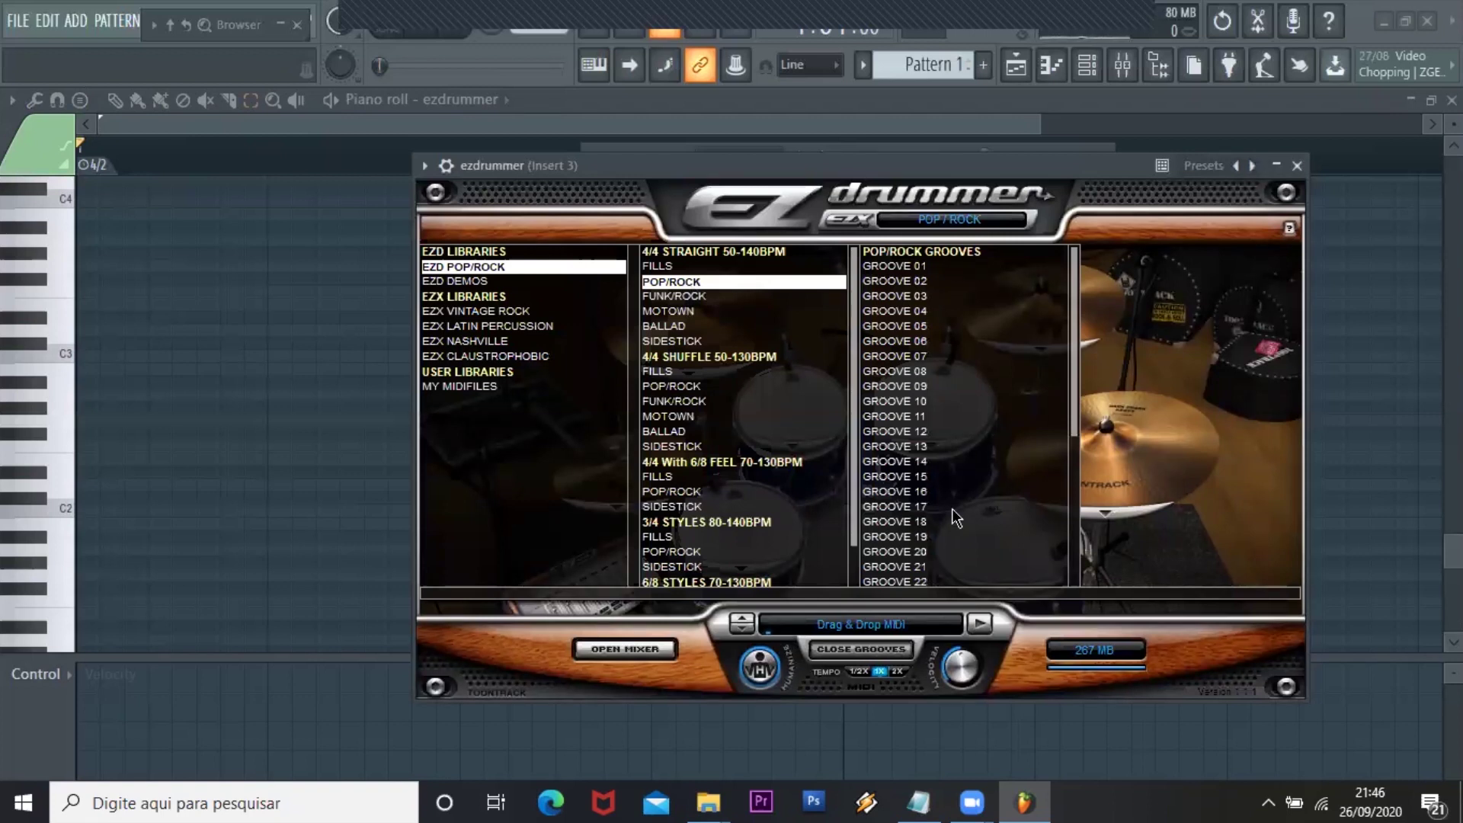
{"action": "left_click", "coordinate": [932, 389]}
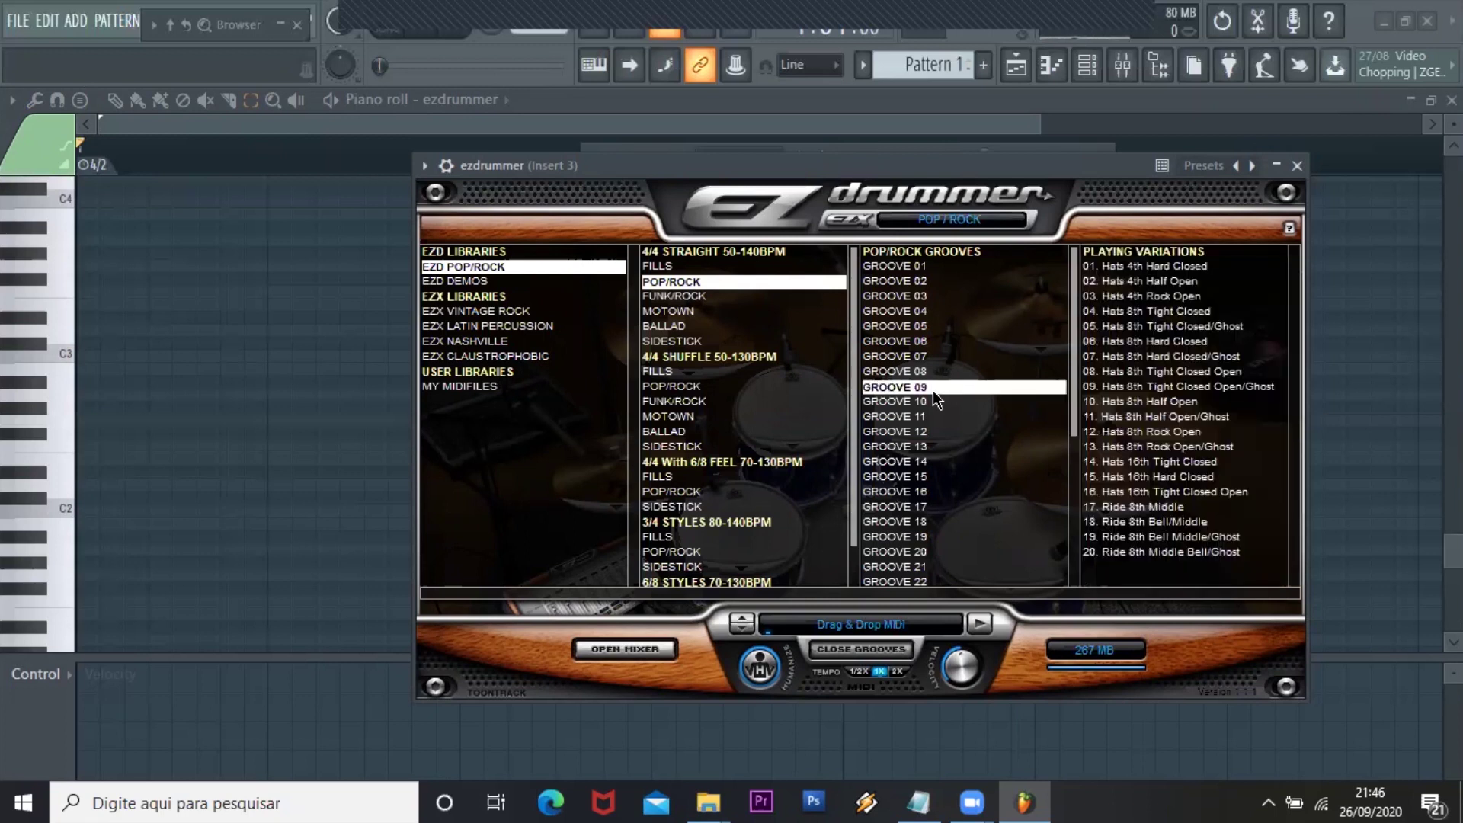
Audition GROOVE 09's variations 02, 06, 04, 14 and 17, comparing half open, hard closed, tight closed and ride patterns
{"action": "left_click", "coordinate": [1181, 283]}
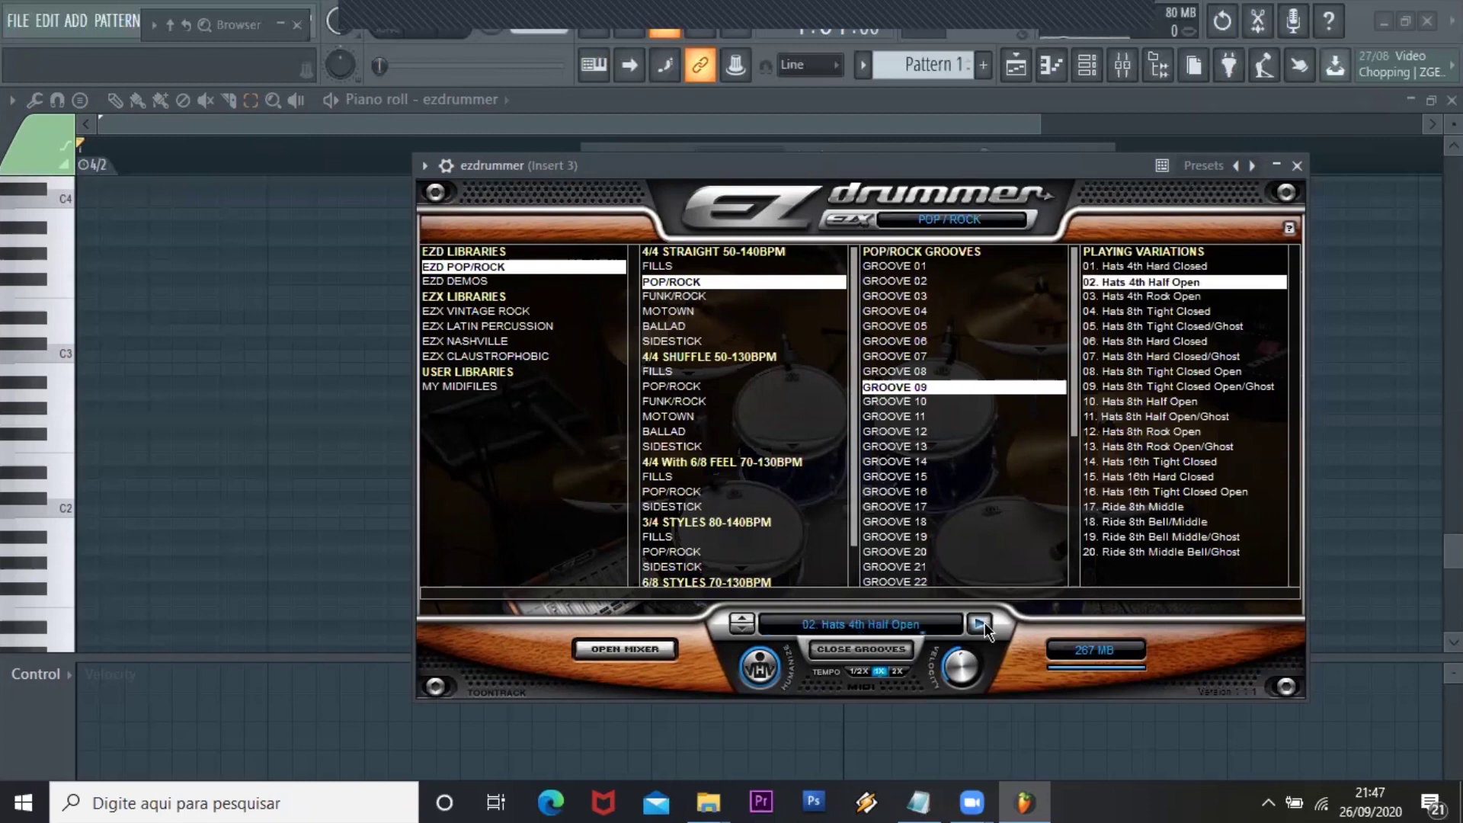
{"action": "left_click", "coordinate": [1166, 343]}
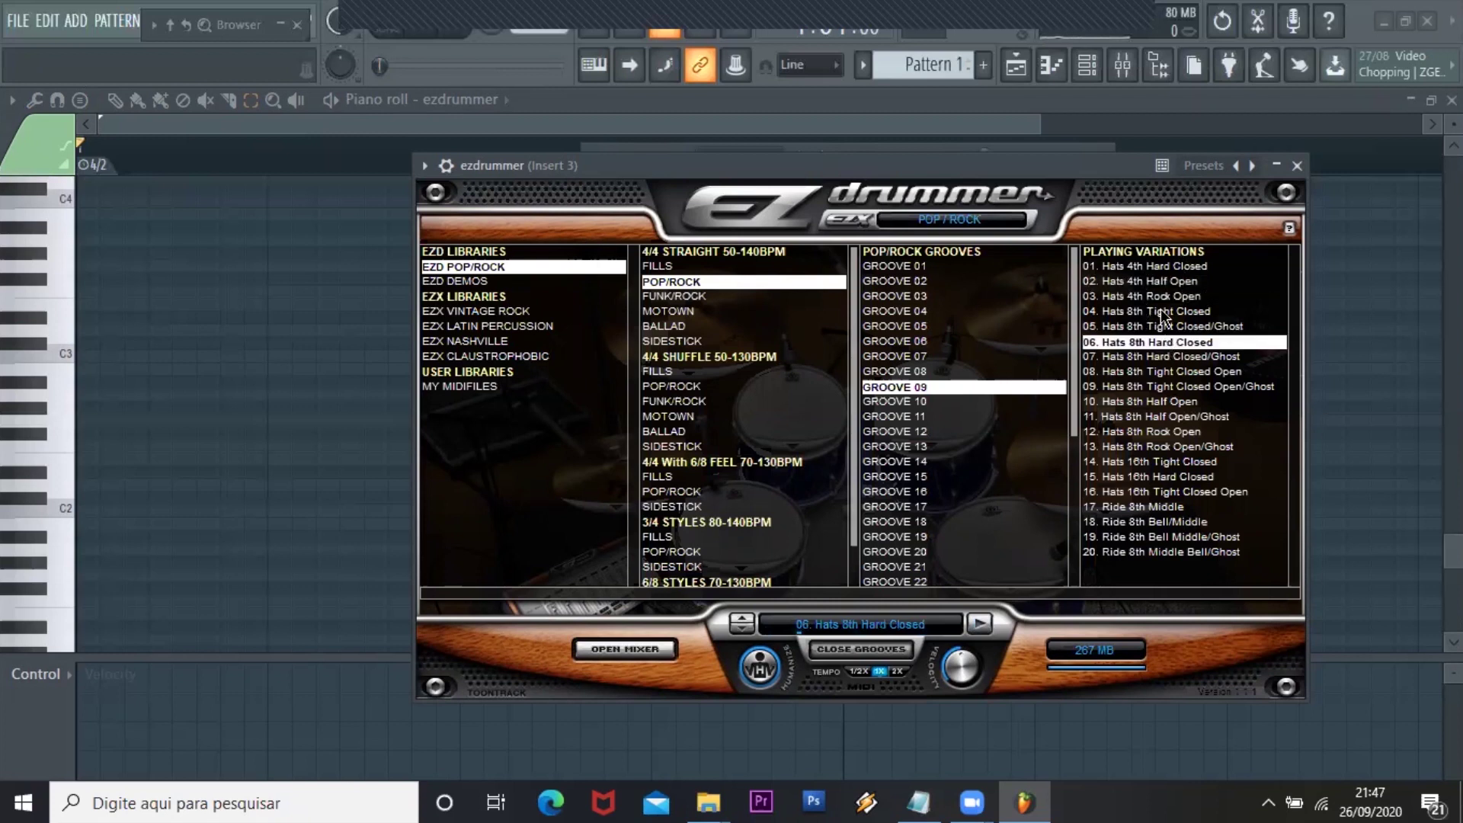
{"action": "left_click", "coordinate": [1167, 312]}
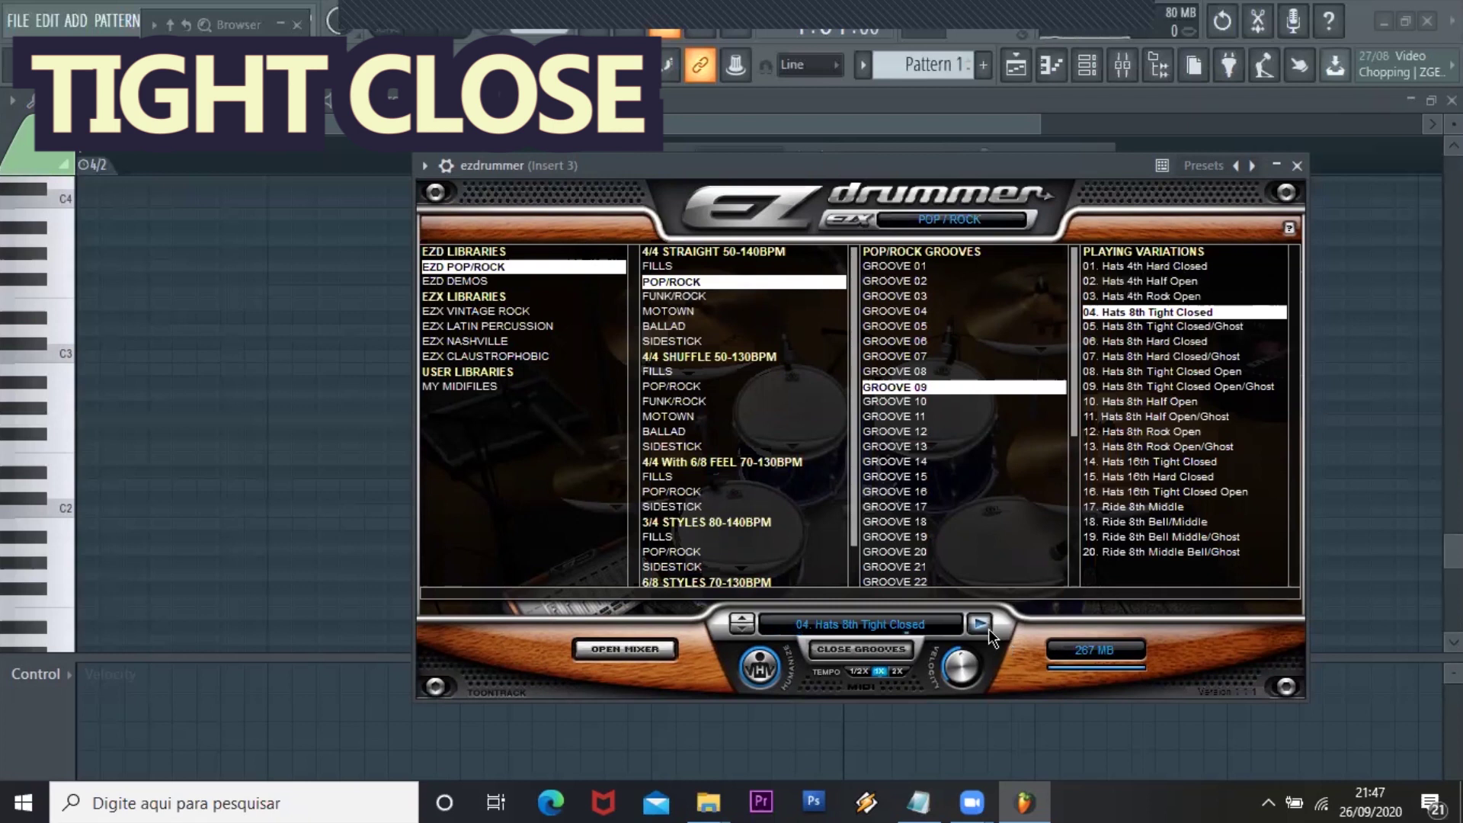
{"action": "left_click", "coordinate": [1186, 343]}
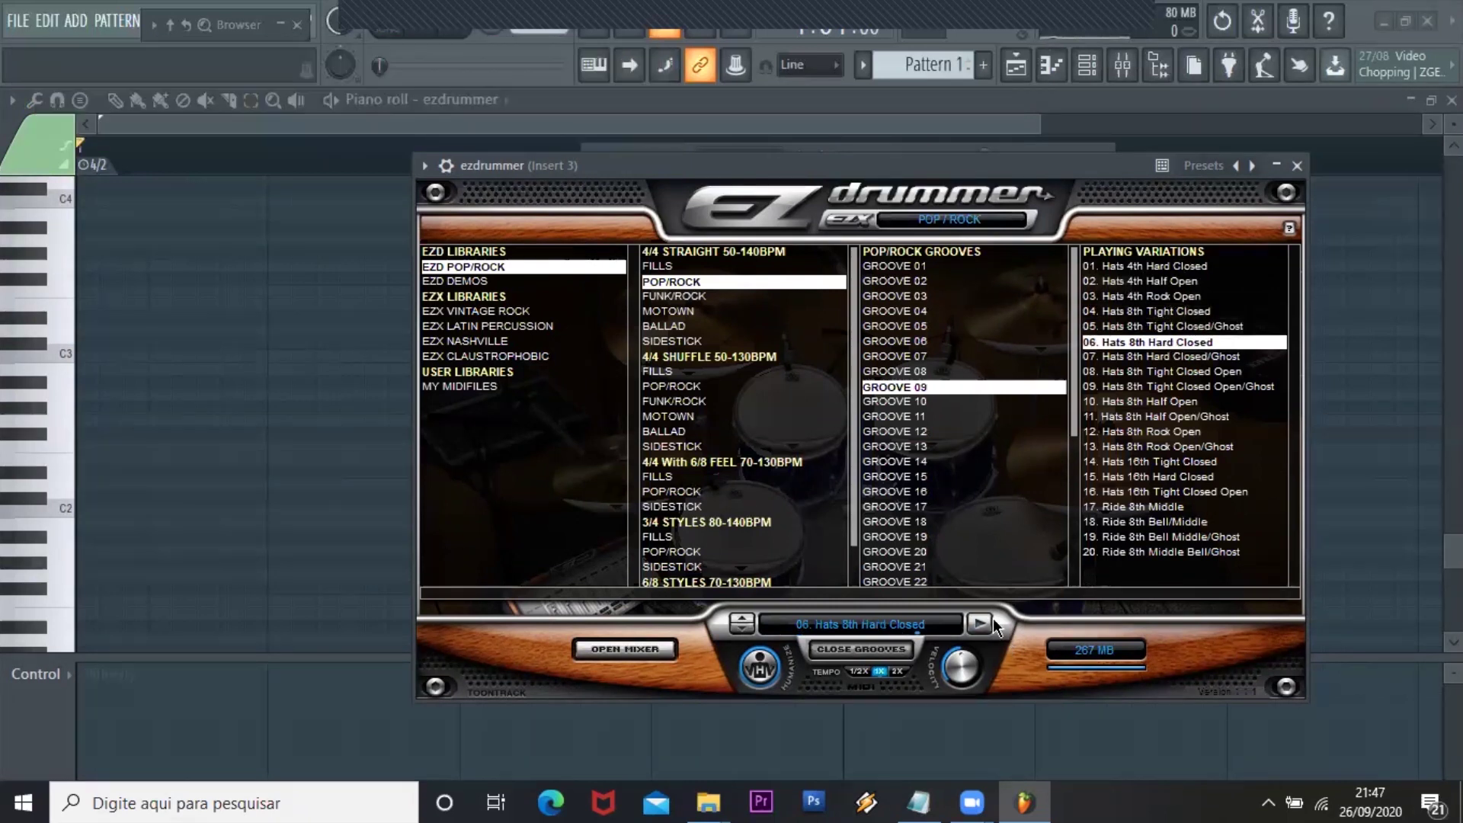
{"action": "left_click", "coordinate": [1163, 455]}
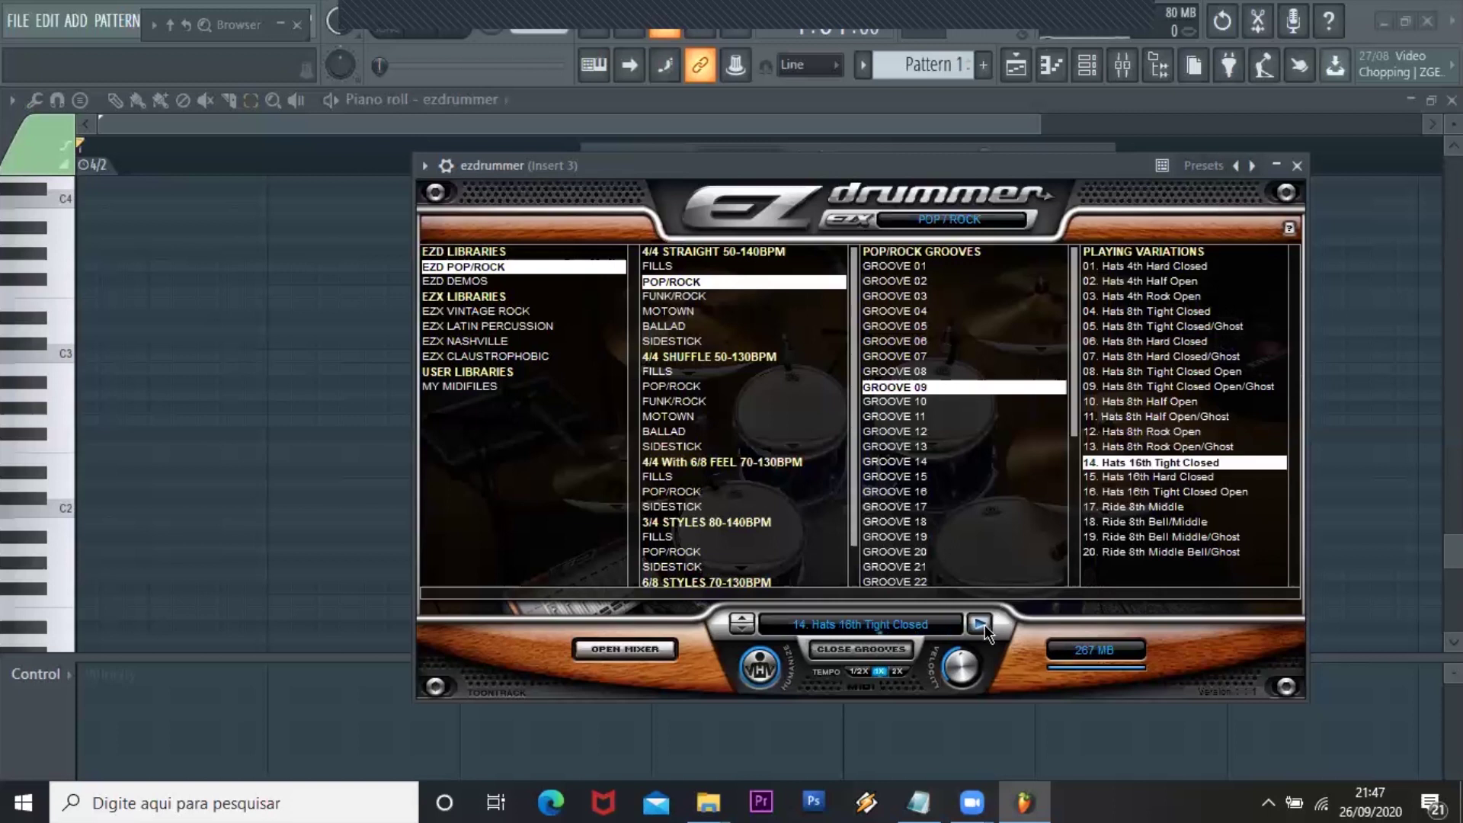
{"action": "left_click", "coordinate": [1182, 510]}
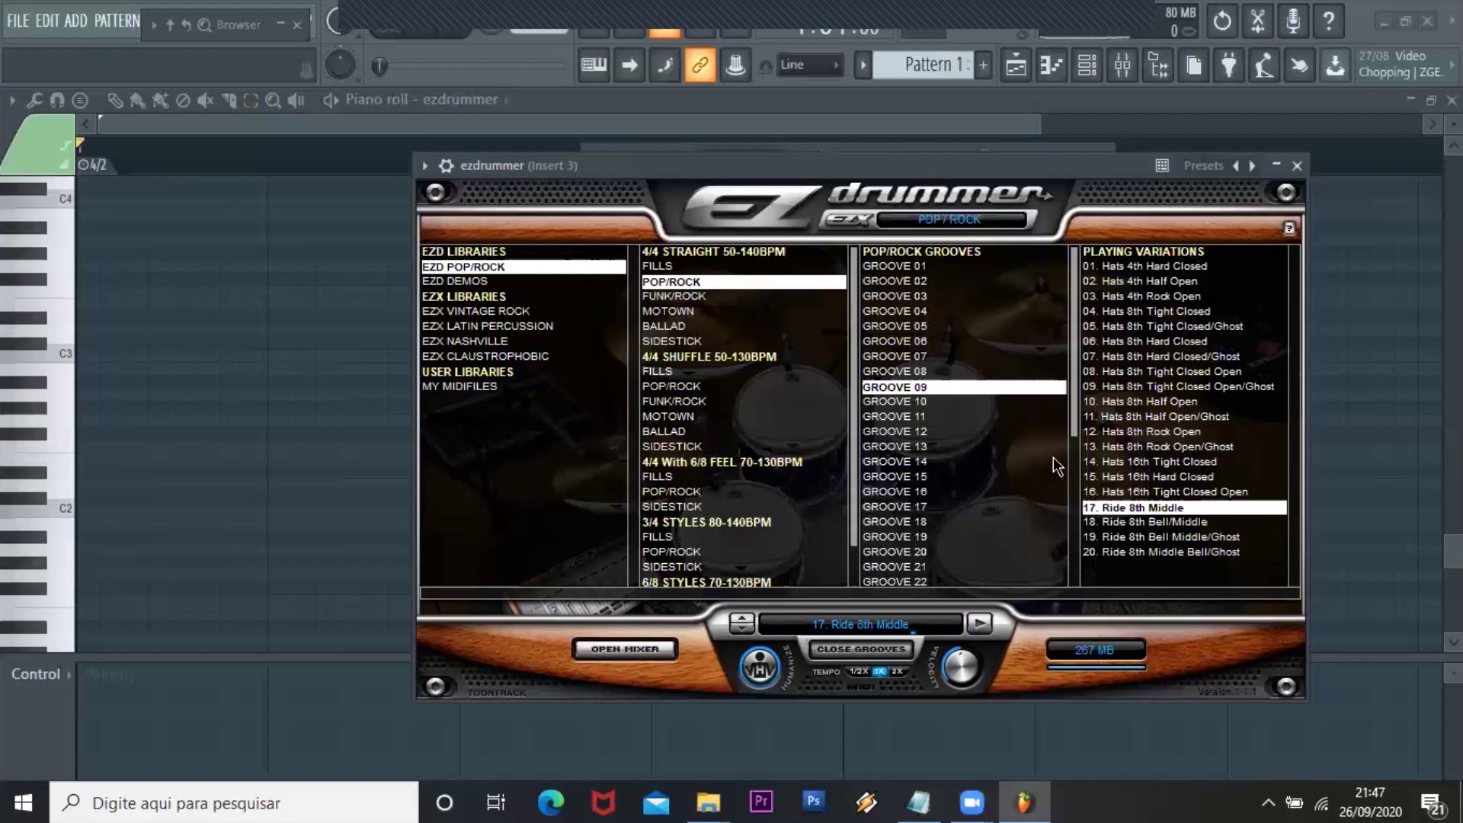
Audition variations 10 Hats 8th Half Open and 12 Hats 8th Rock Open, and return to variation 10
{"action": "left_click", "coordinate": [1169, 403]}
{"action": "left_click", "coordinate": [980, 623]}
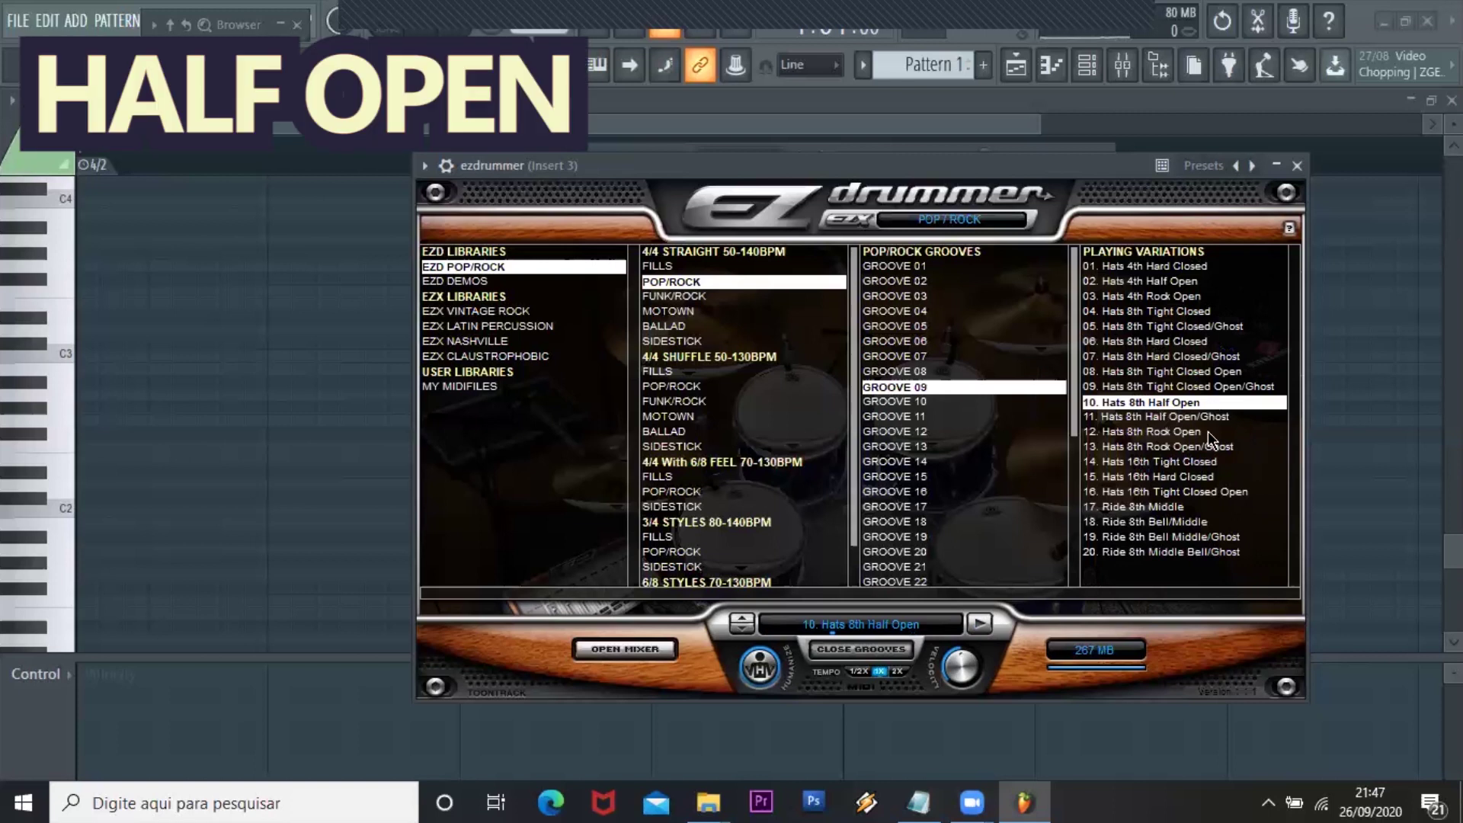
{"action": "left_click", "coordinate": [1211, 433]}
{"action": "left_click", "coordinate": [1183, 404]}
{"action": "left_click", "coordinate": [980, 624]}
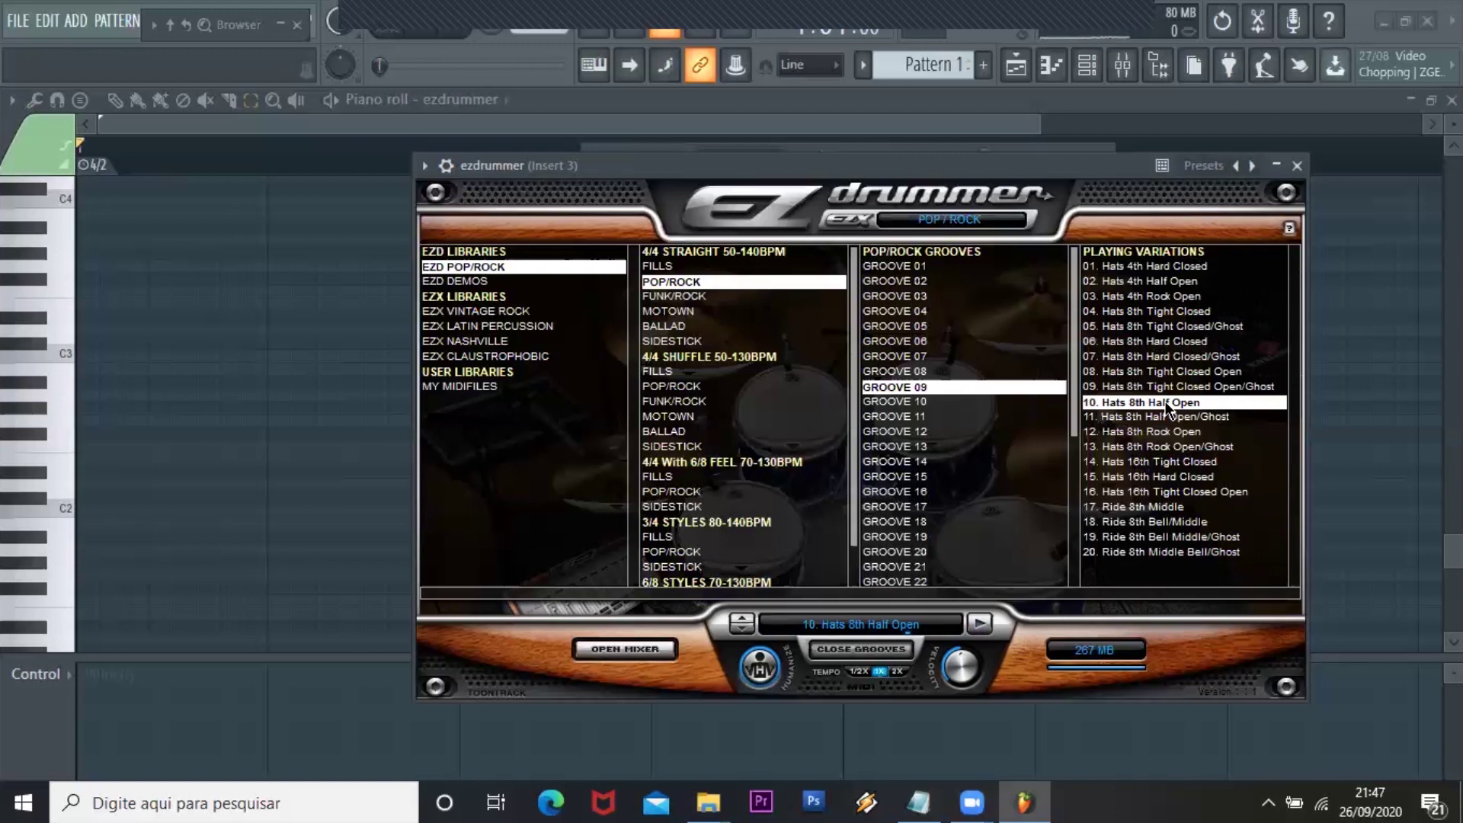
Import a hi-hat variation from ezdrummer's POP/ROCK grooves into the piano roll as MIDI notes
{"action": "left_click", "coordinate": [143, 420]}
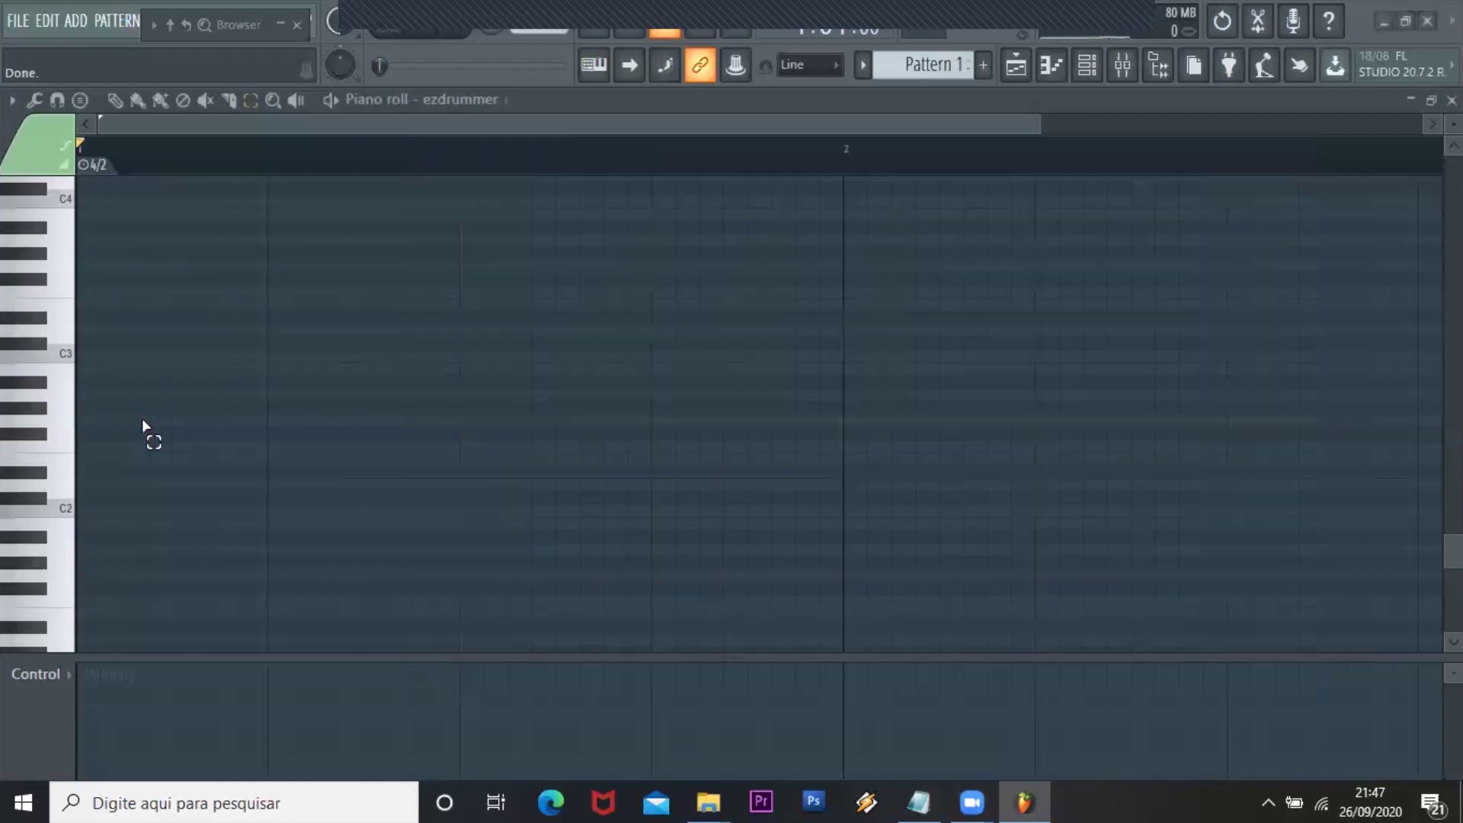
{"action": "left_click_drag", "start_coordinate": [143, 425], "coordinate": [341, 427]}
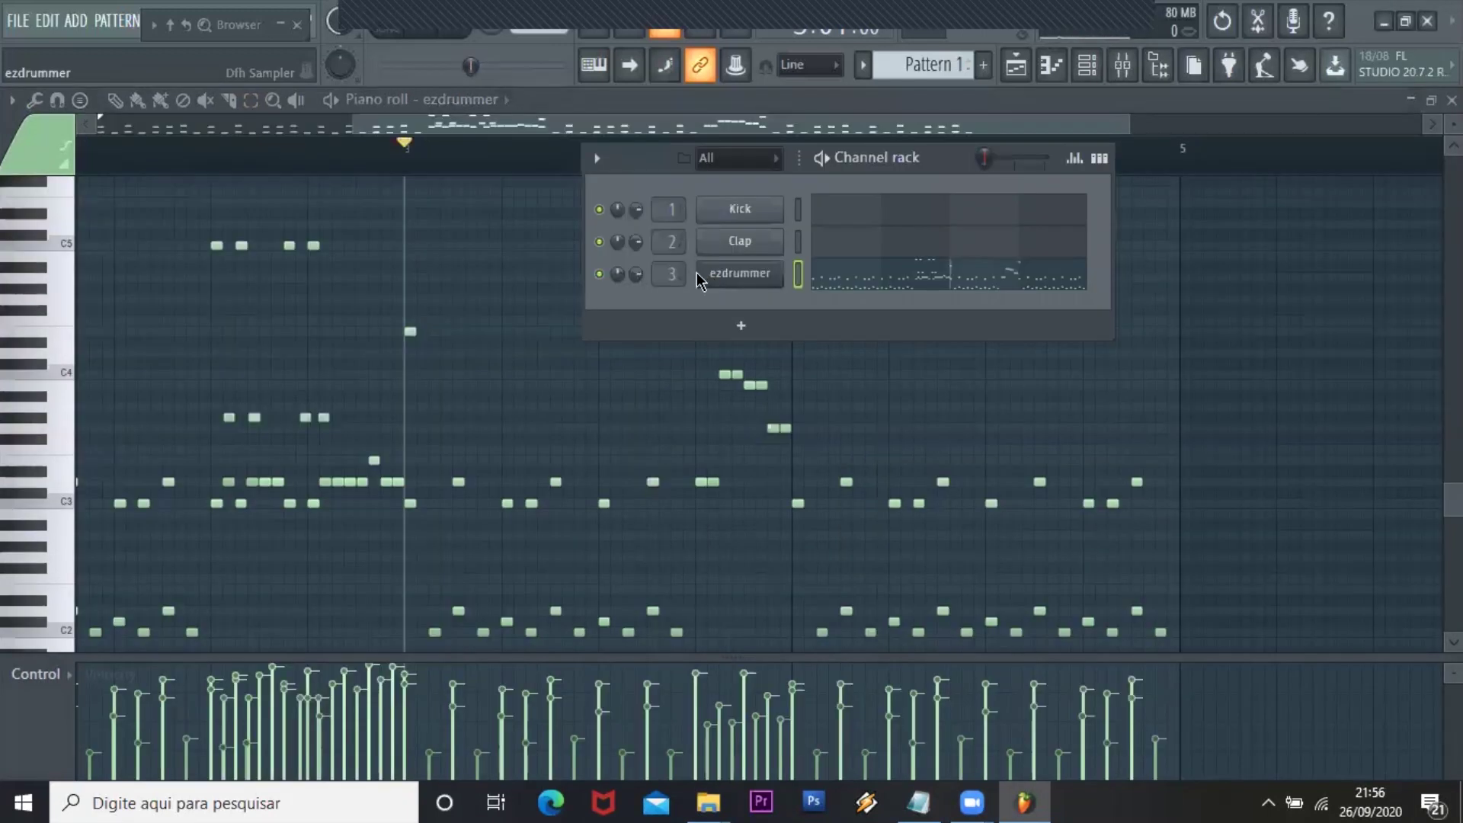
{"action": "left_click", "coordinate": [709, 280]}
{"action": "left_click", "coordinate": [1035, 648]}
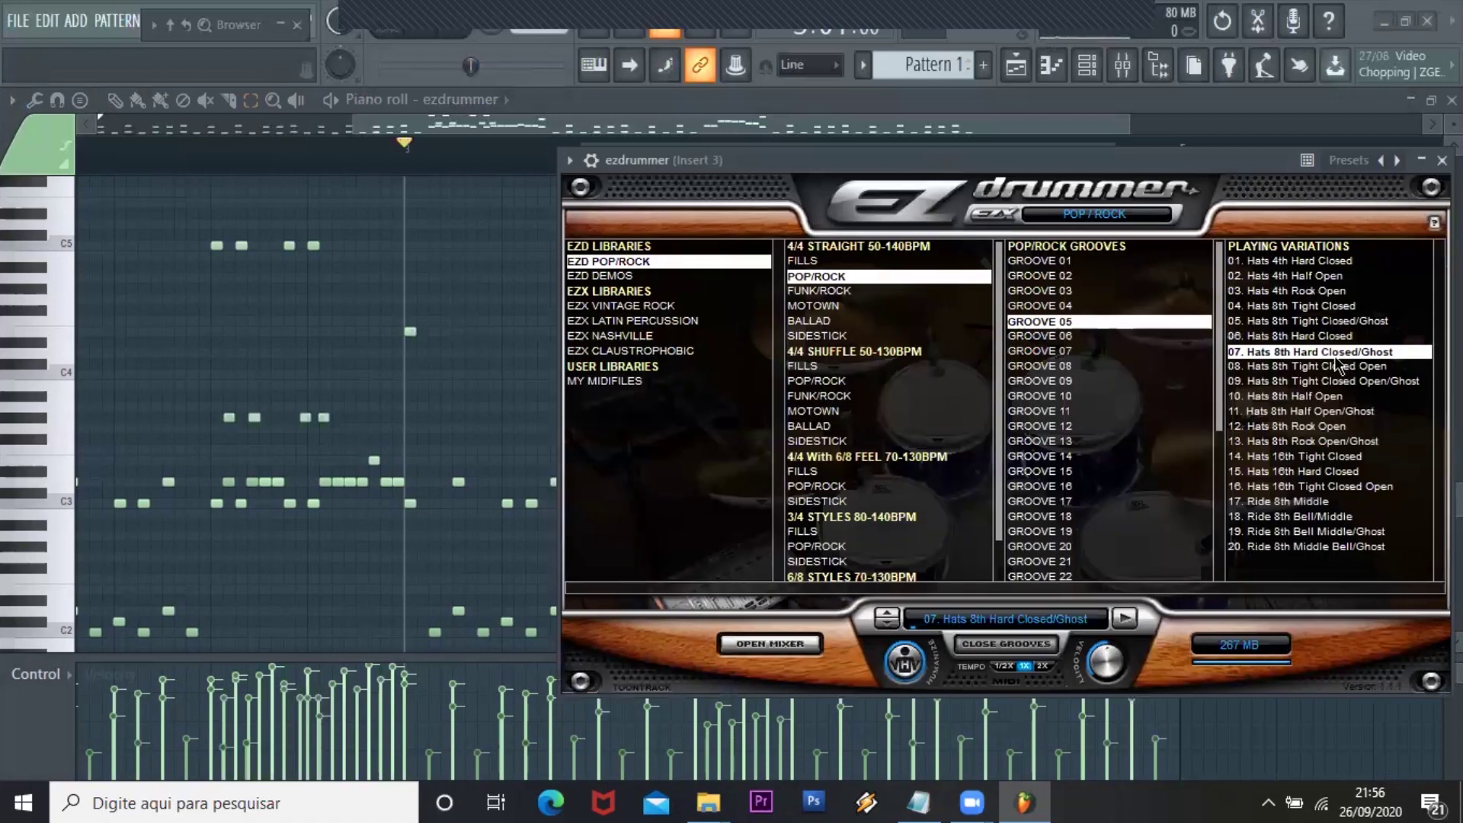
{"action": "left_click_drag", "start_coordinate": [1337, 353], "coordinate": [447, 451]}
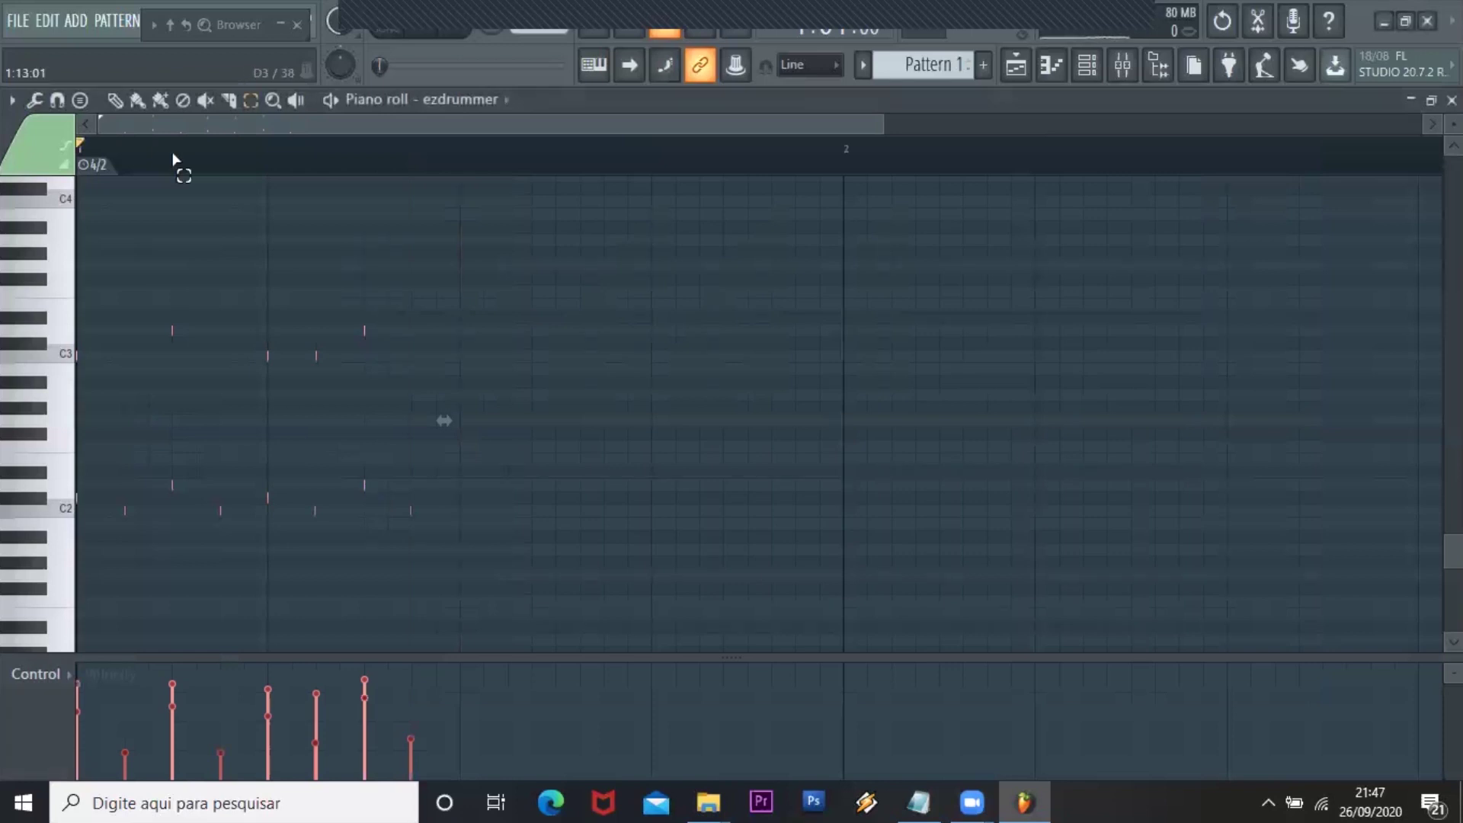
Lengthen all the imported groove notes together to about one step each and play back the beat
{"action": "left_click", "coordinate": [116, 102]}
{"action": "left_click_drag", "start_coordinate": [366, 327], "coordinate": [386, 330]}
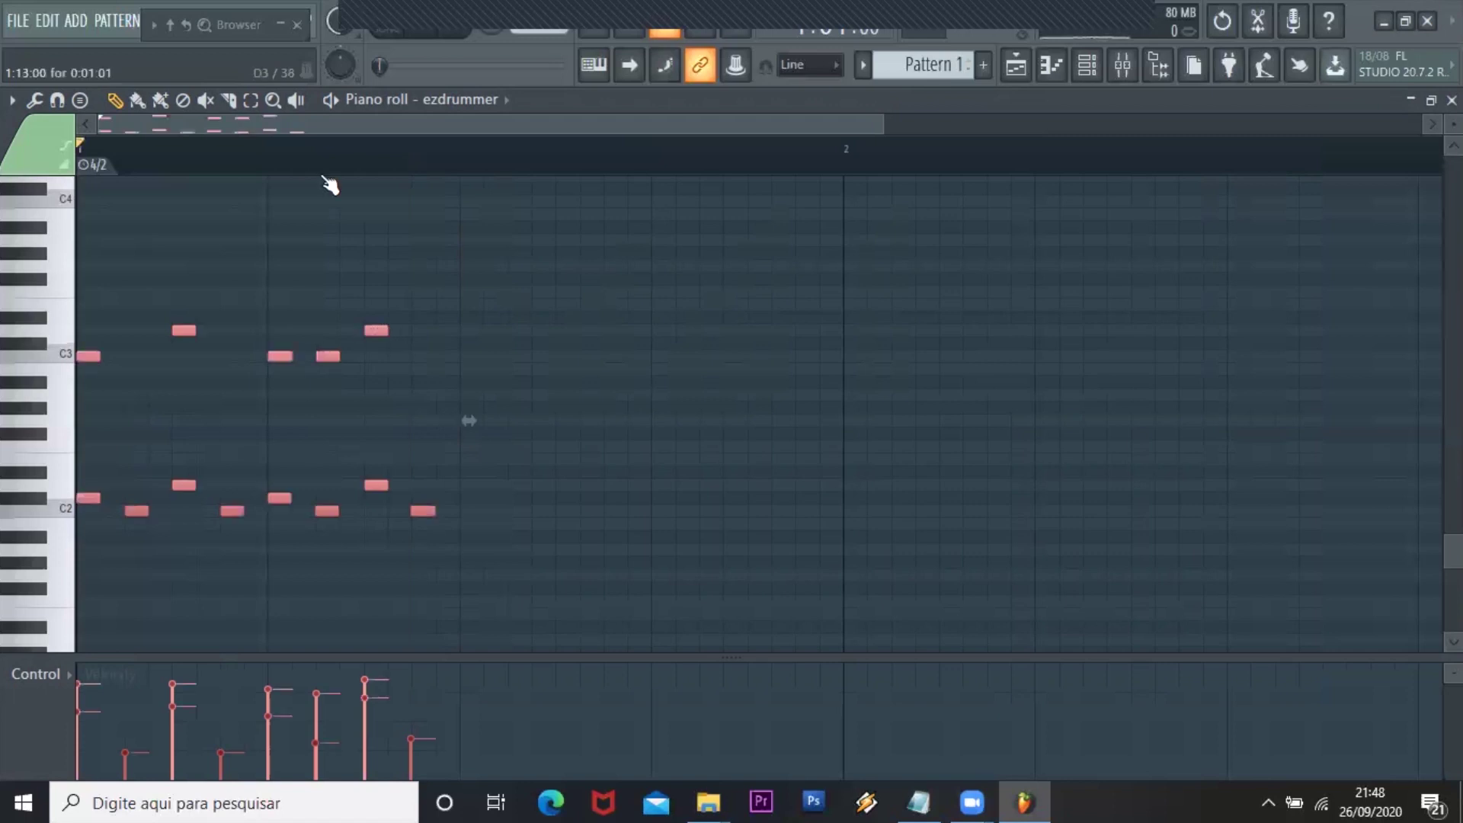
{"action": "key", "text": "space"}
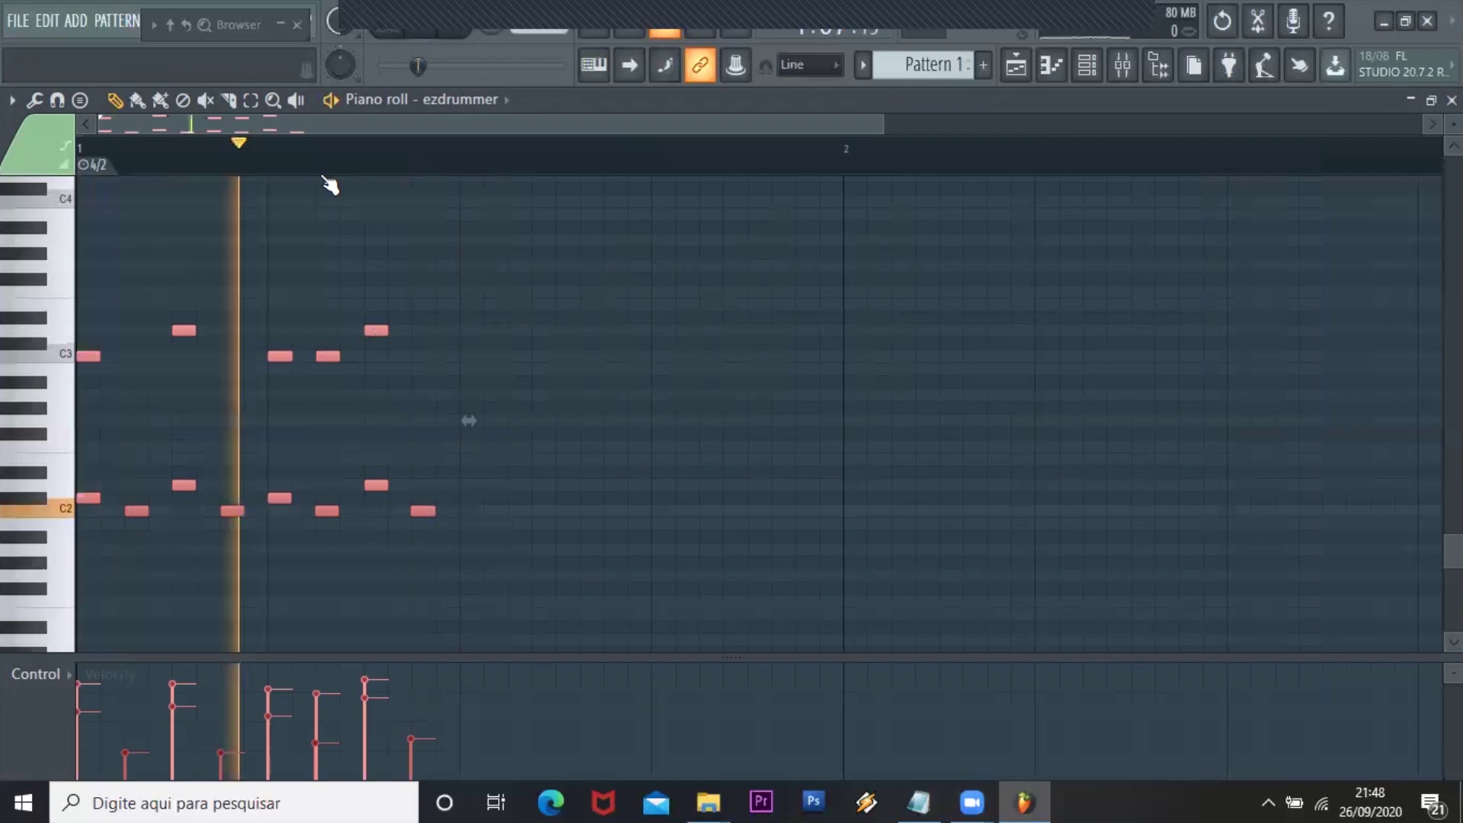
{"action": "key", "text": "space"}
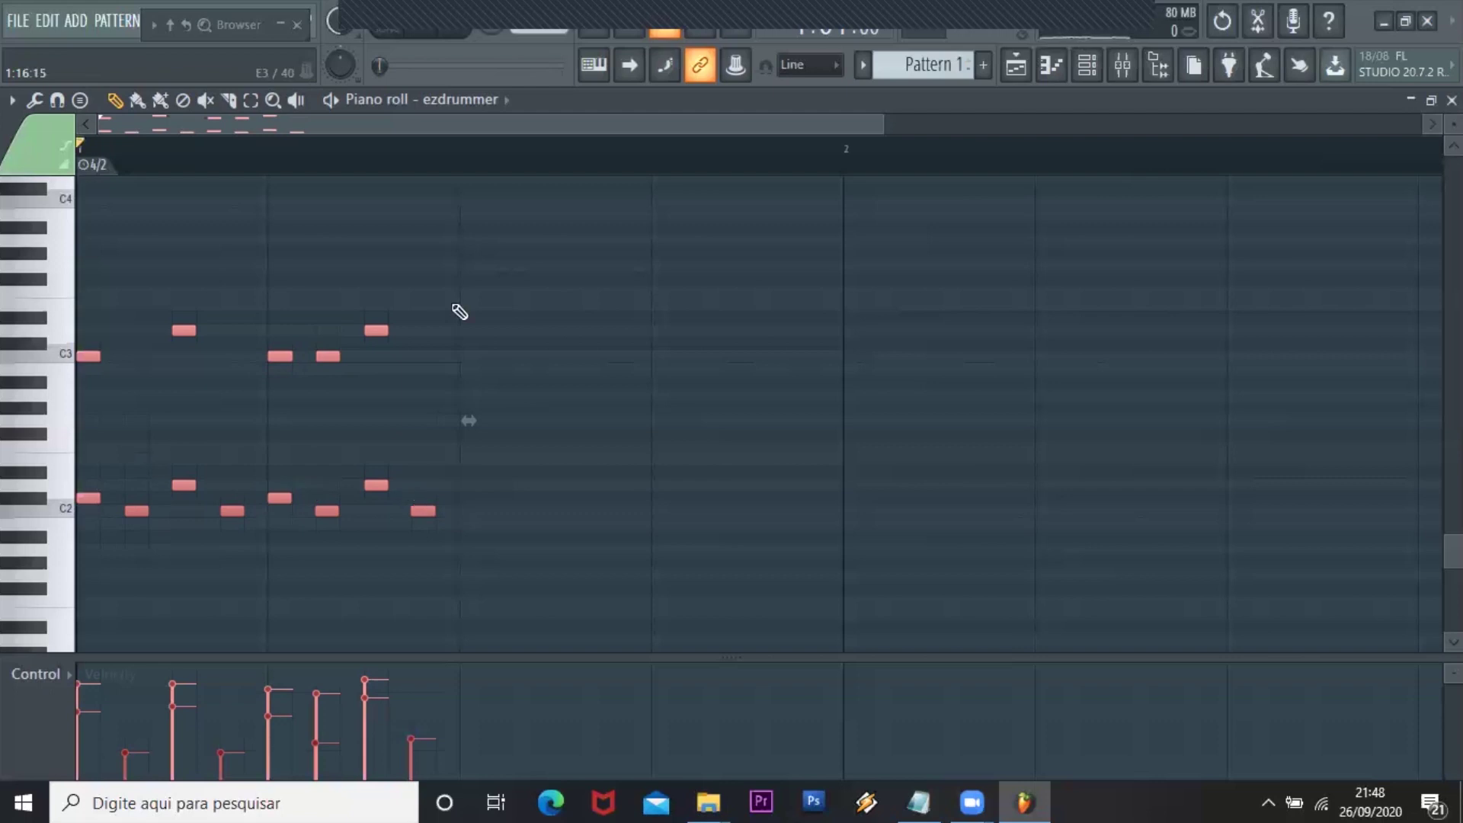
{"action": "key", "text": "space"}
{"action": "key", "text": "space"}
Duplicate the groove notes and move the copy to the second half of bar 1, starting at step 17
{"action": "key", "text": "ctrl+Right"}
{"action": "scroll", "coordinate": [460, 312], "scroll_direction": "right", "scroll_amount": 3}
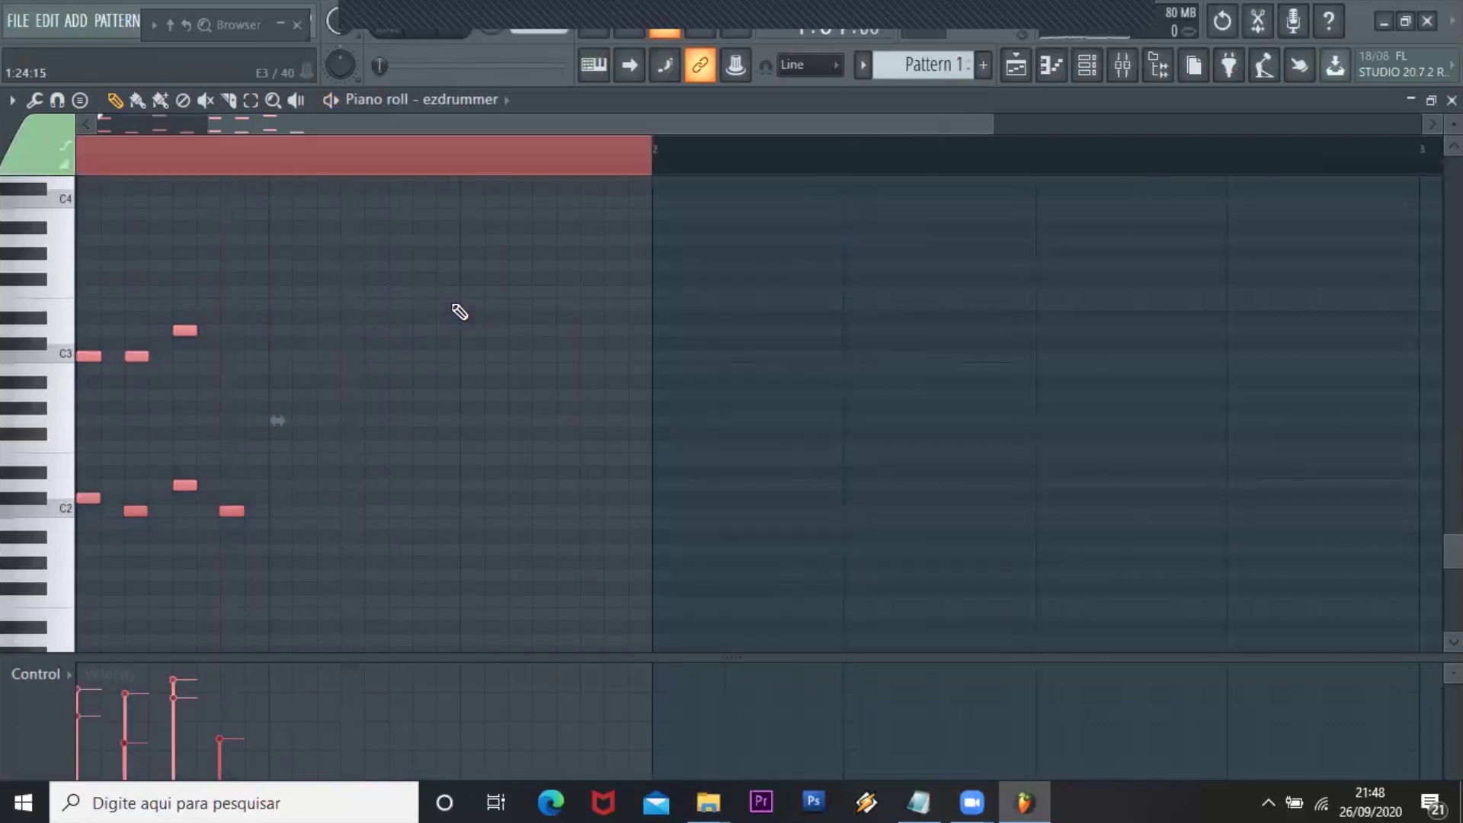
{"action": "key", "text": "shift+Right"}
{"action": "key", "text": "ctrl+z"}
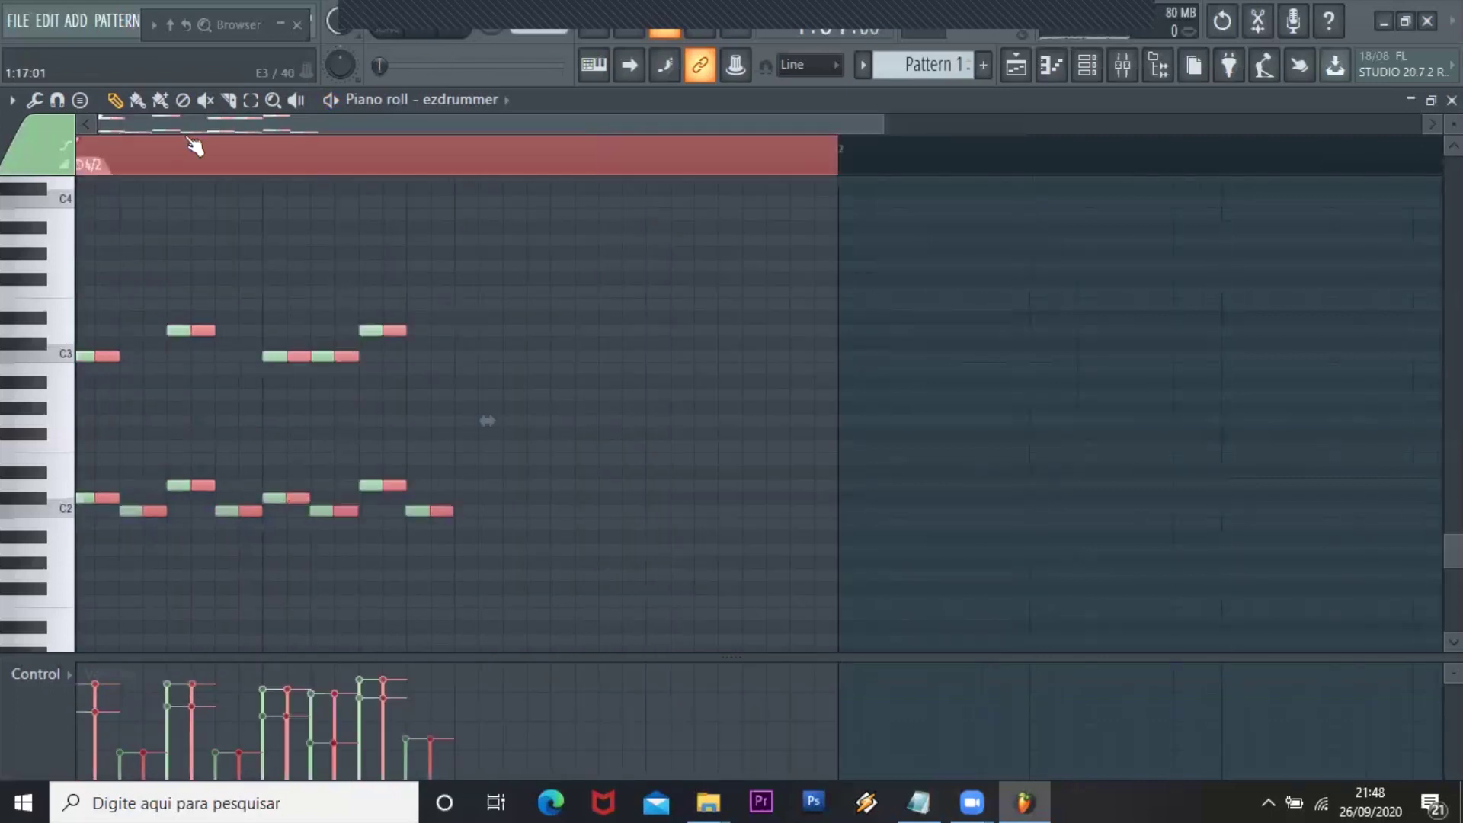
{"action": "scroll", "coordinate": [195, 145], "scroll_direction": "up", "scroll_amount": 1}
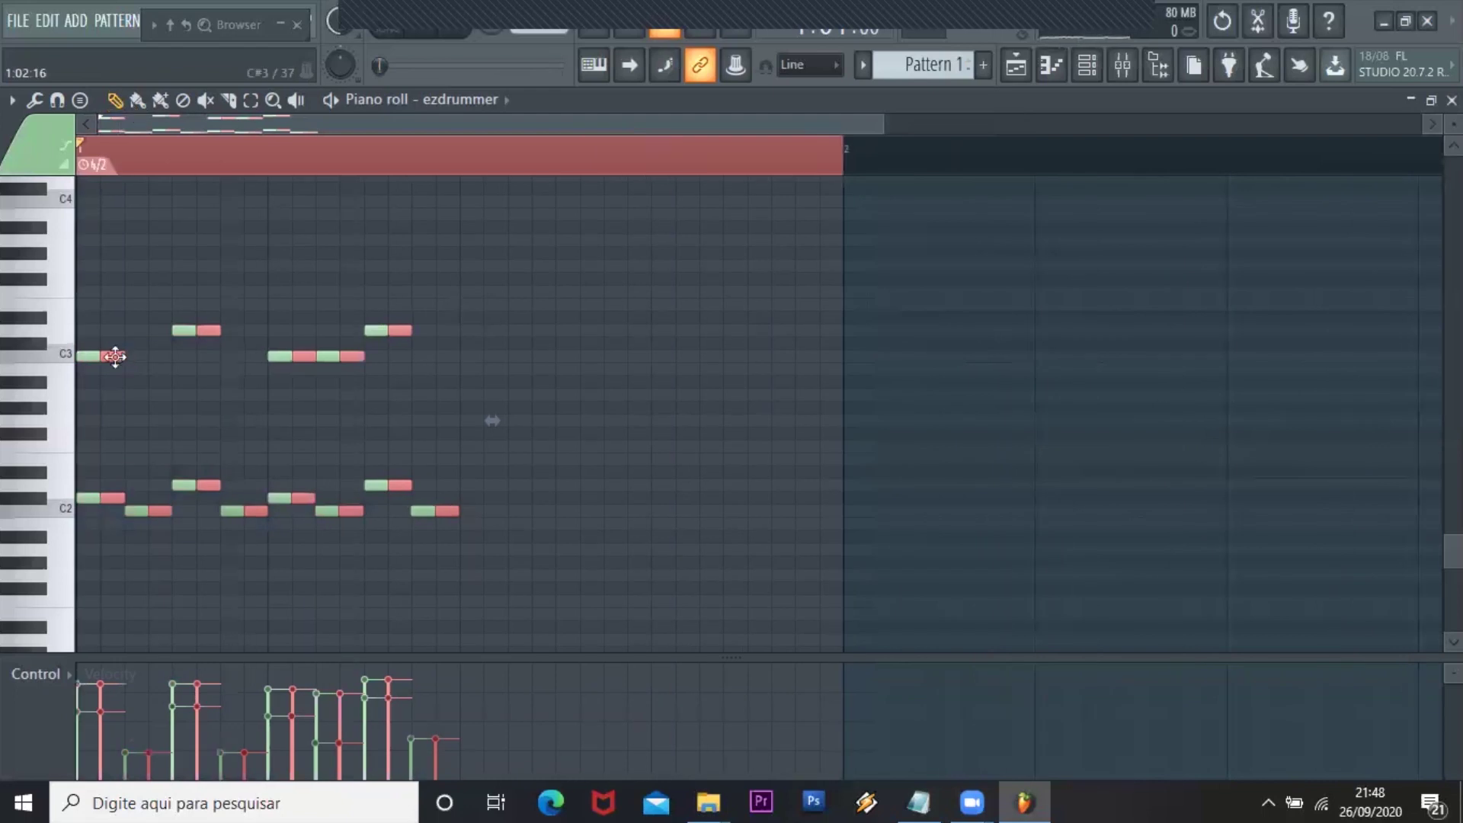
{"action": "left_click_drag", "start_coordinate": [115, 356], "coordinate": [474, 346]}
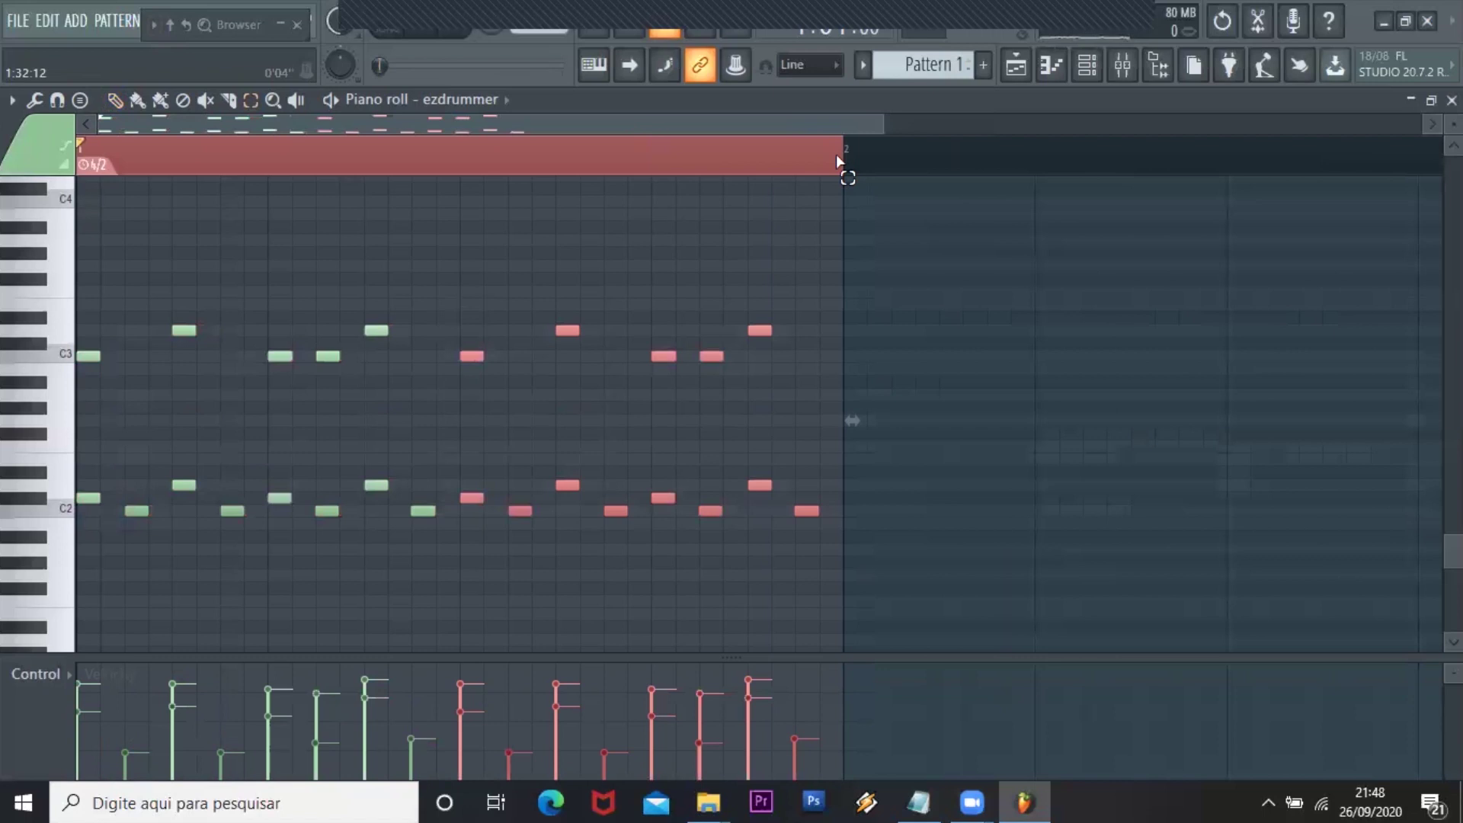
Select all notes in bar 1 and duplicate them three times to fill bars 2 to 4
{"action": "key", "text": "ctrl+a"}
{"action": "key", "text": "Right"}
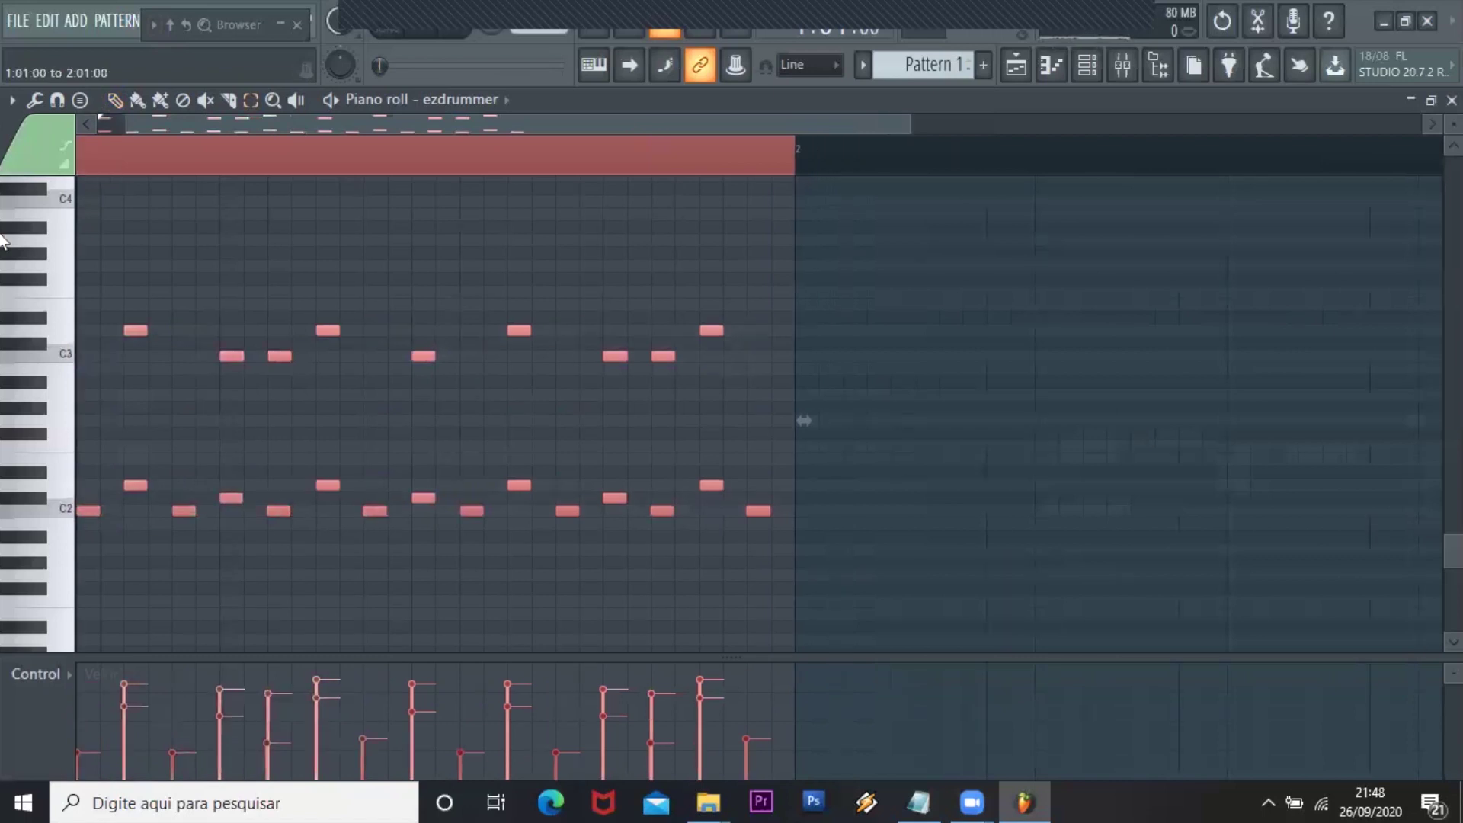
{"action": "scroll", "coordinate": [0, 241], "scroll_direction": "right", "scroll_amount": 13}
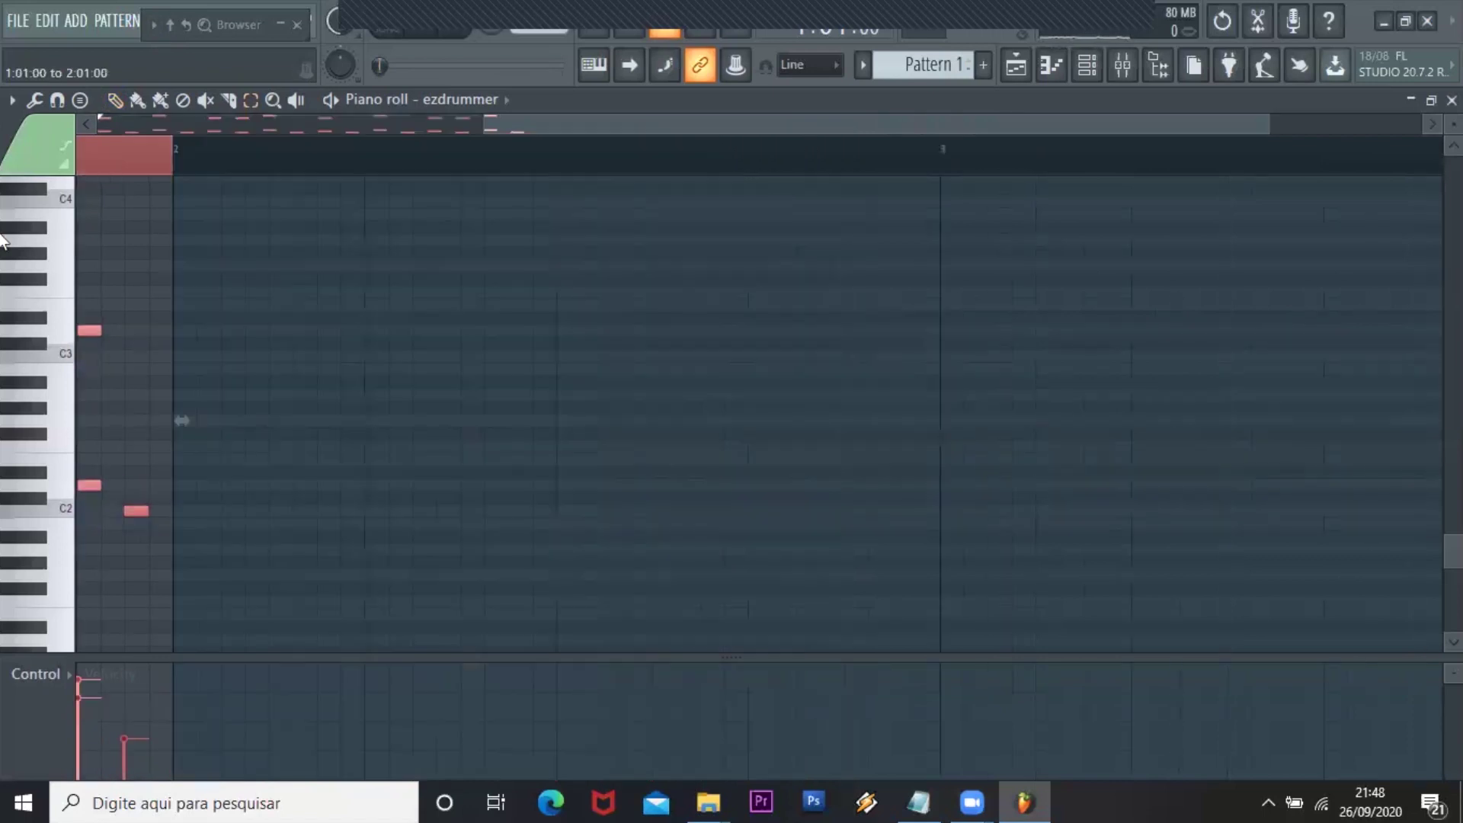
{"action": "key", "text": "ctrl+b"}
{"action": "key", "text": "ctrl+b"}
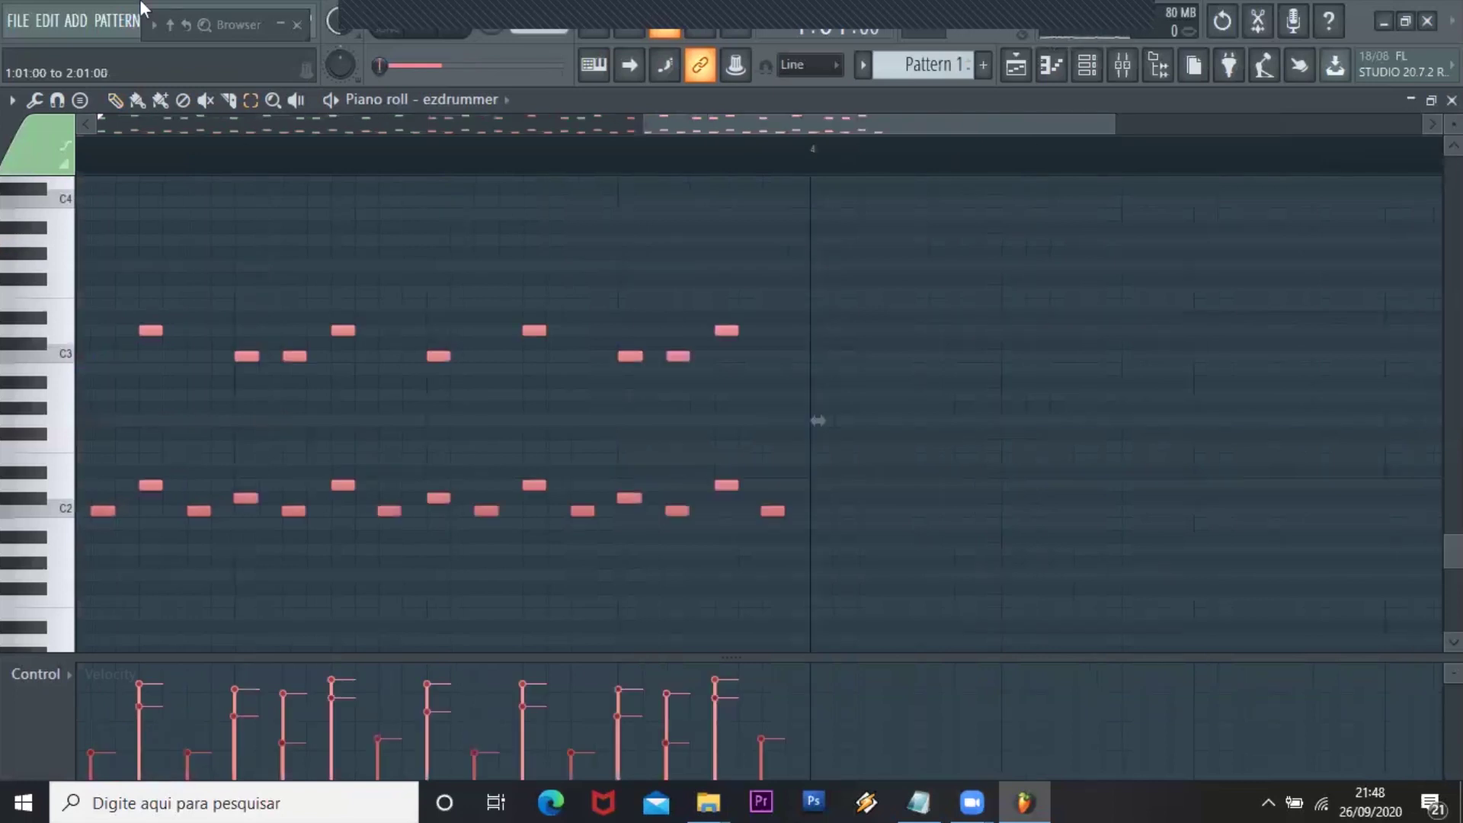
{"action": "key", "text": "ctrl+b"}
Clear the selection and play back the four-bar beat from its start
{"action": "left_click_drag", "start_coordinate": [738, 127], "coordinate": [99, 128]}
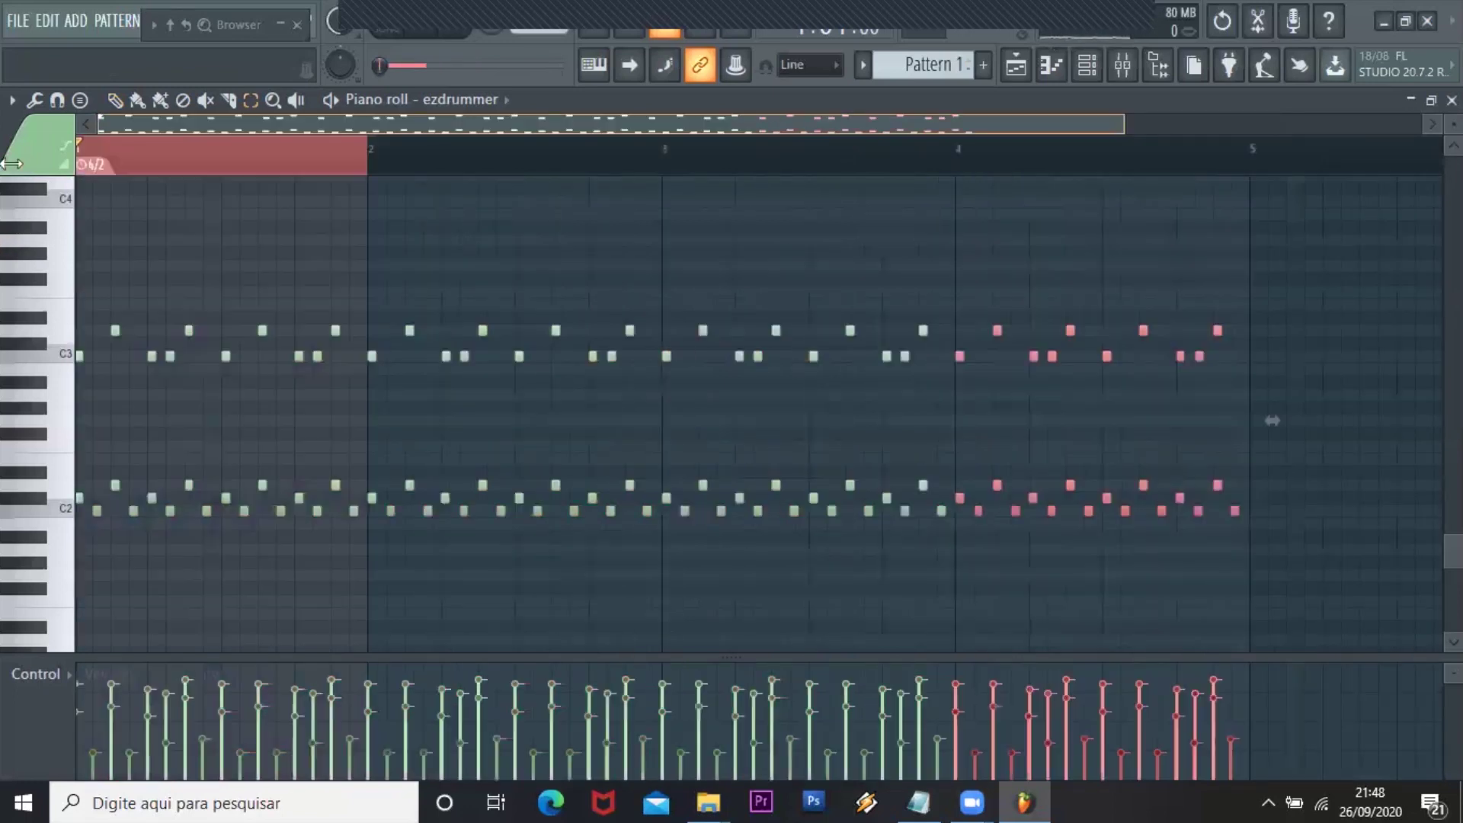
{"action": "key", "text": "ctrl+d"}
{"action": "key", "text": "space"}
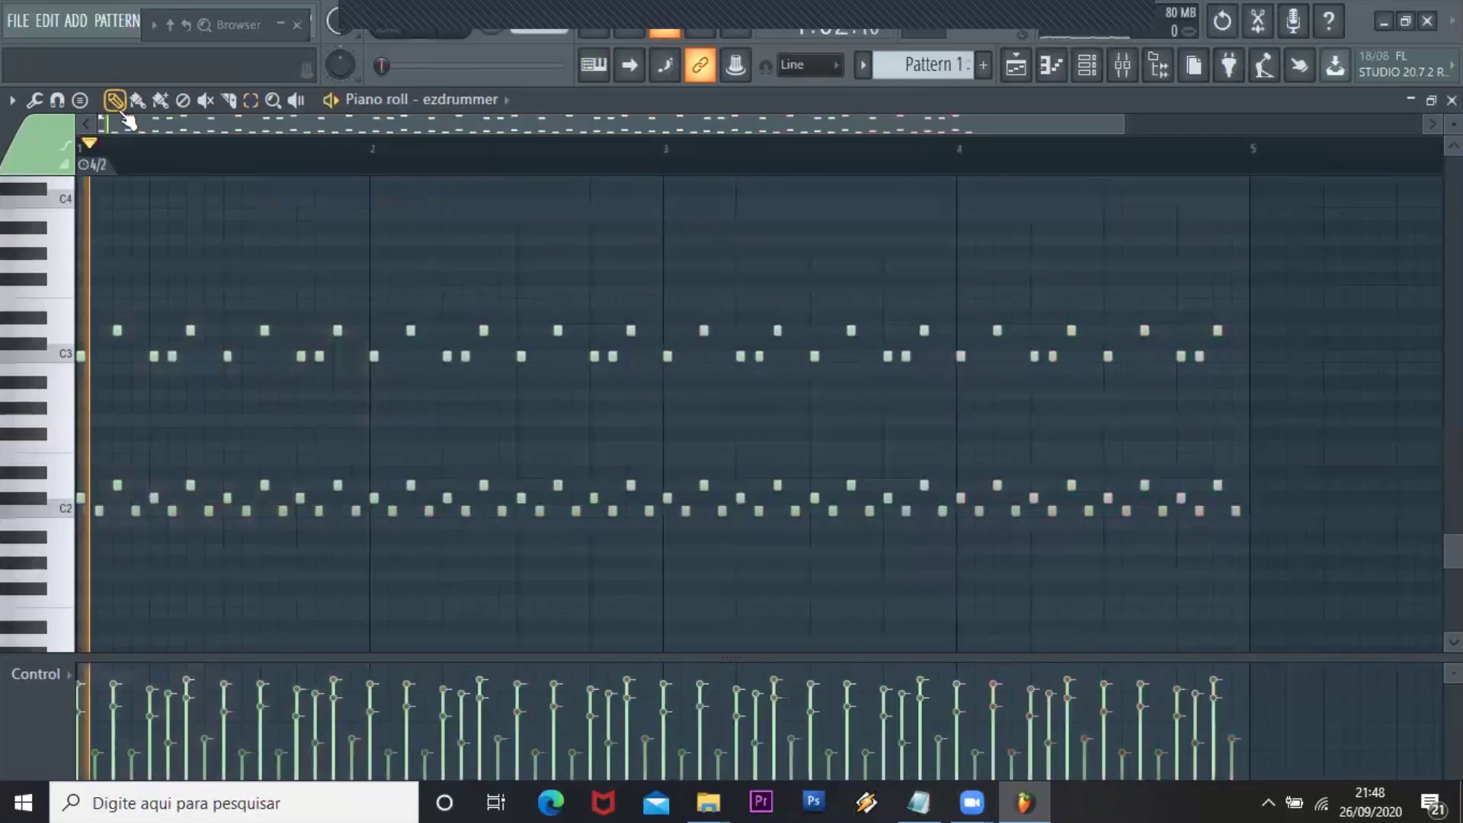
{"action": "key", "text": "space"}
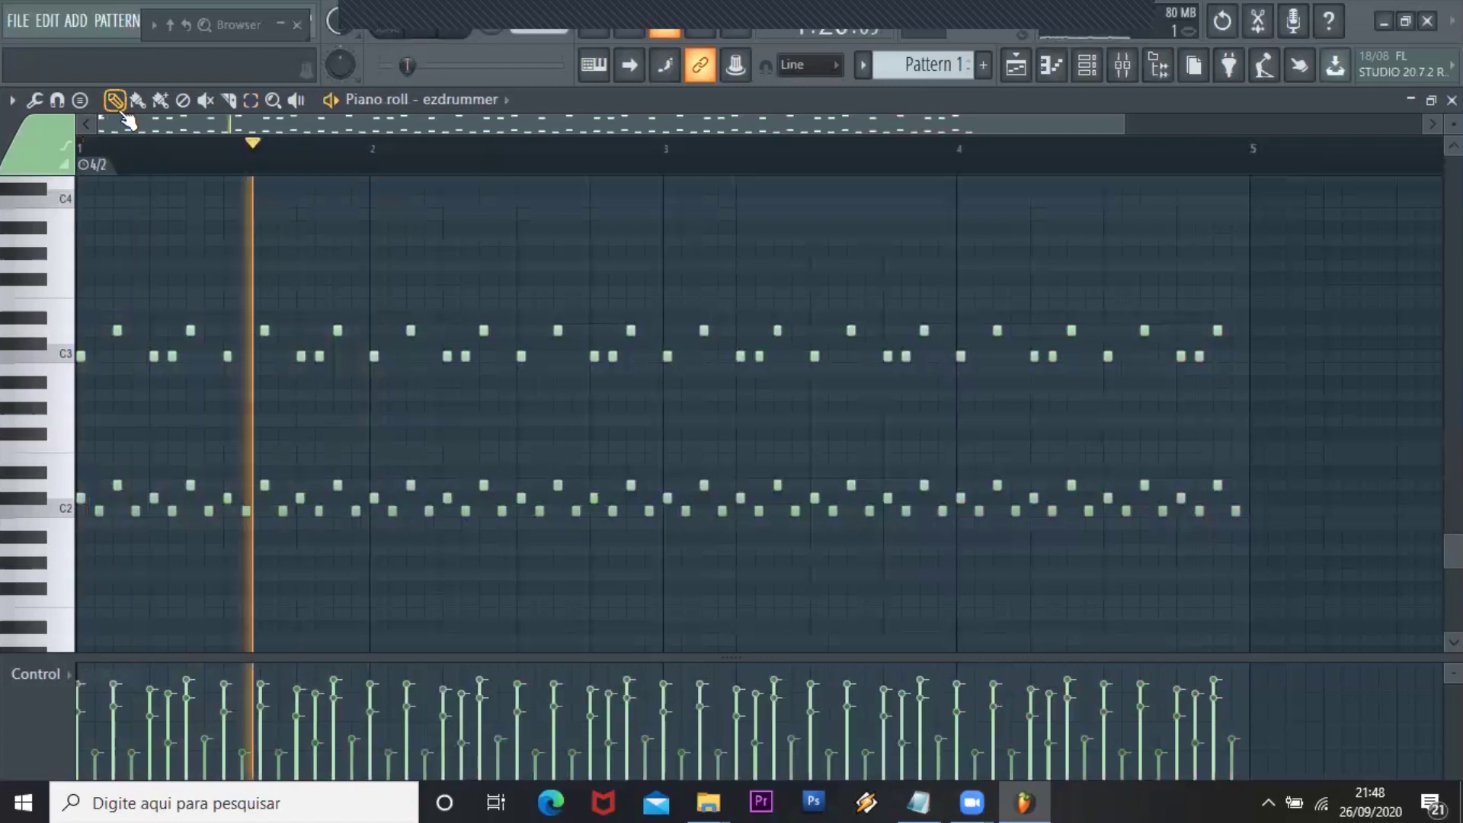
{"action": "key", "text": "space"}
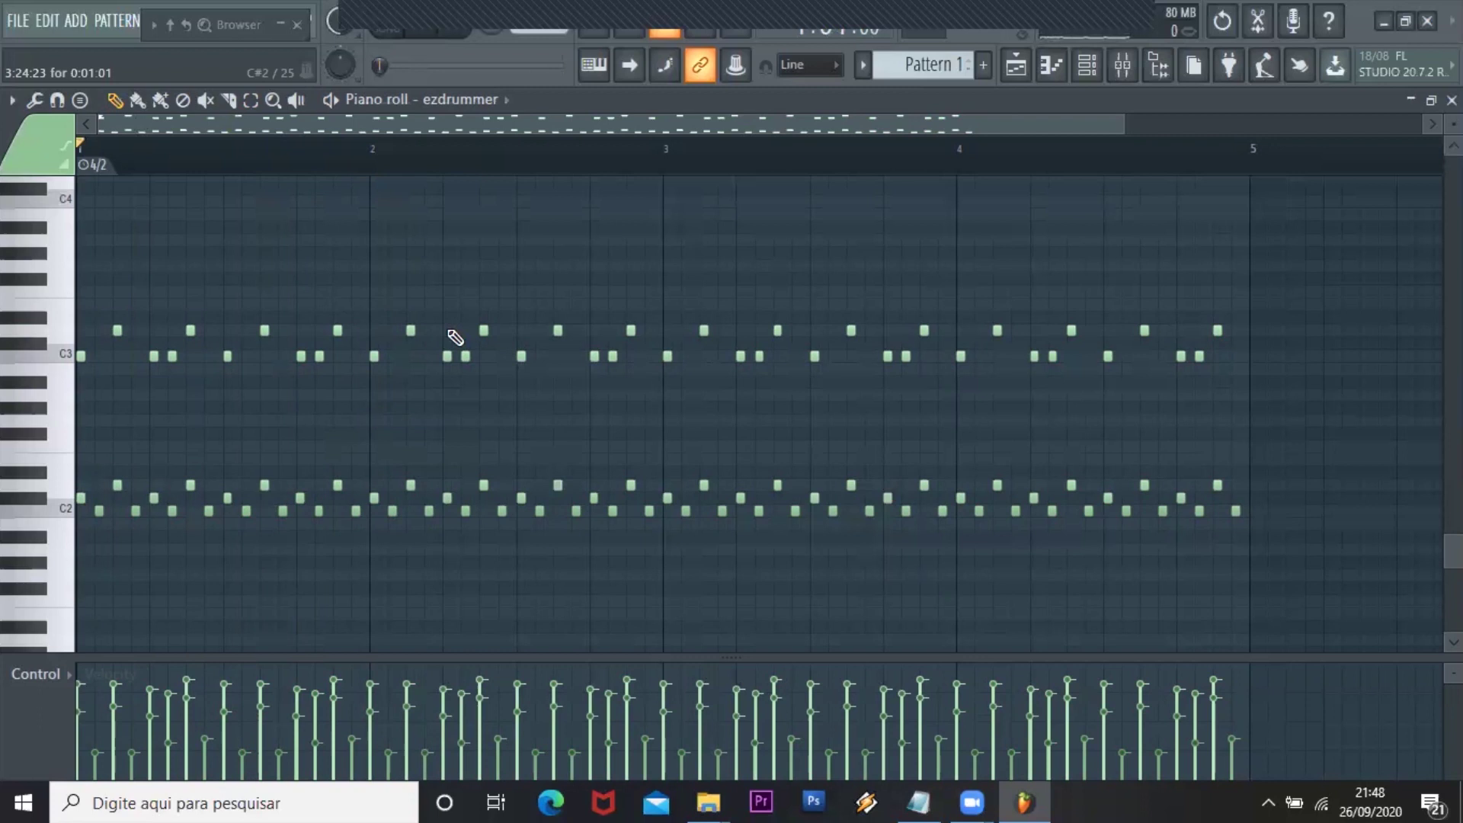
Select all notes, bring up the wave file export save dialog and close it without saving
{"action": "key", "text": "ctrl+a"}
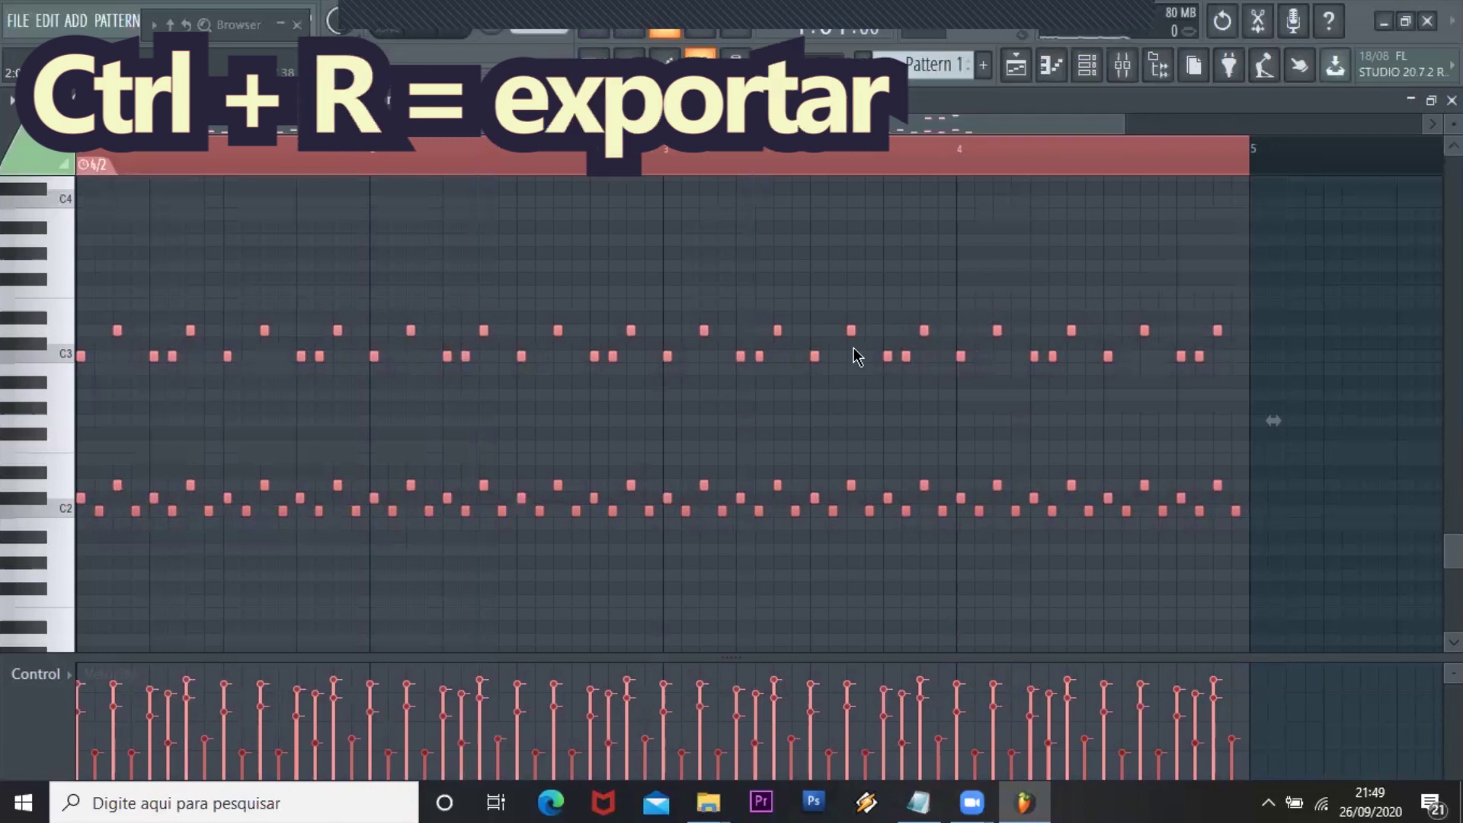
{"action": "key", "text": "ctrl+r"}
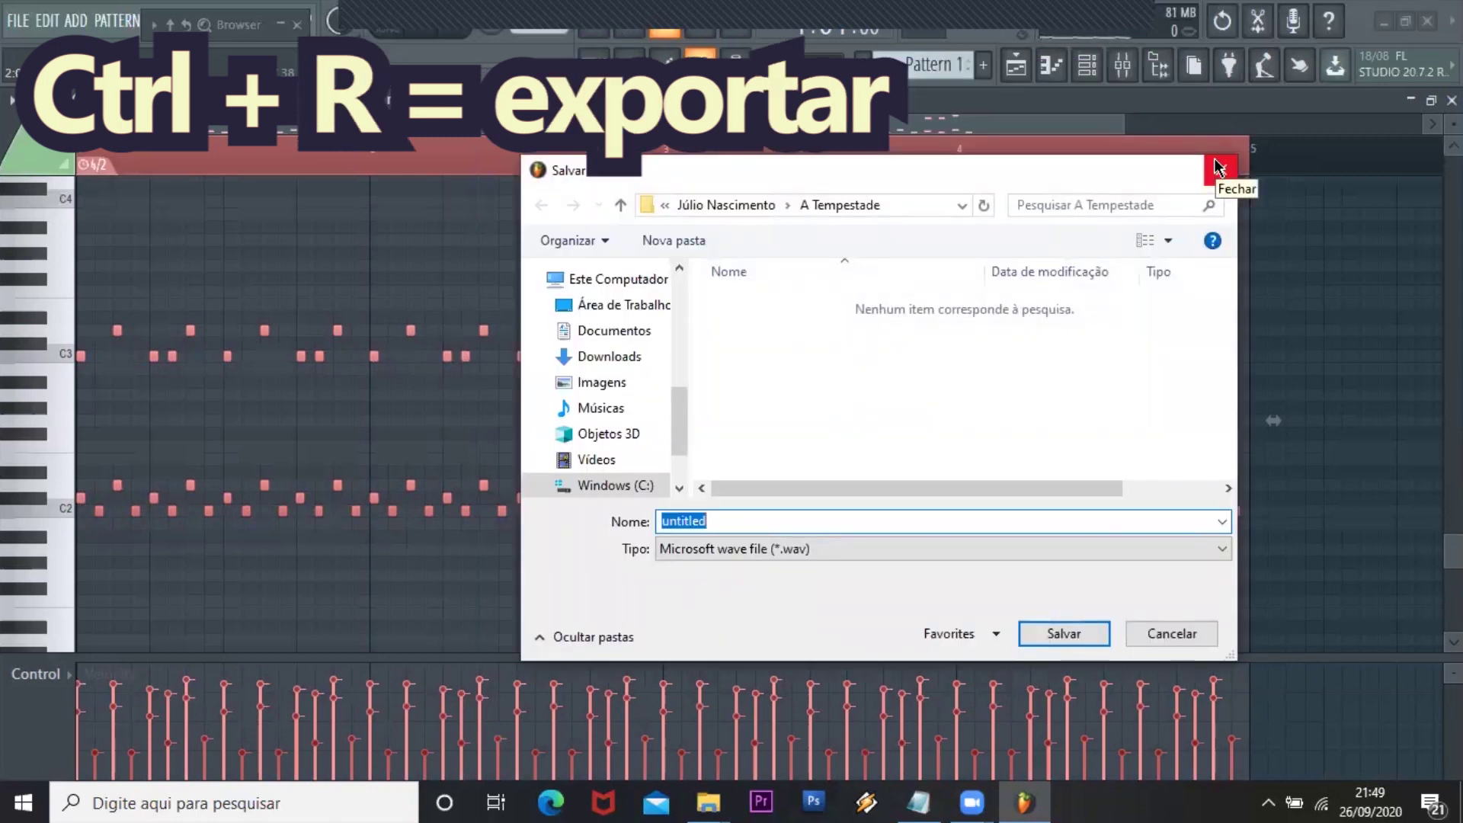
{"action": "left_click", "coordinate": [1219, 167]}
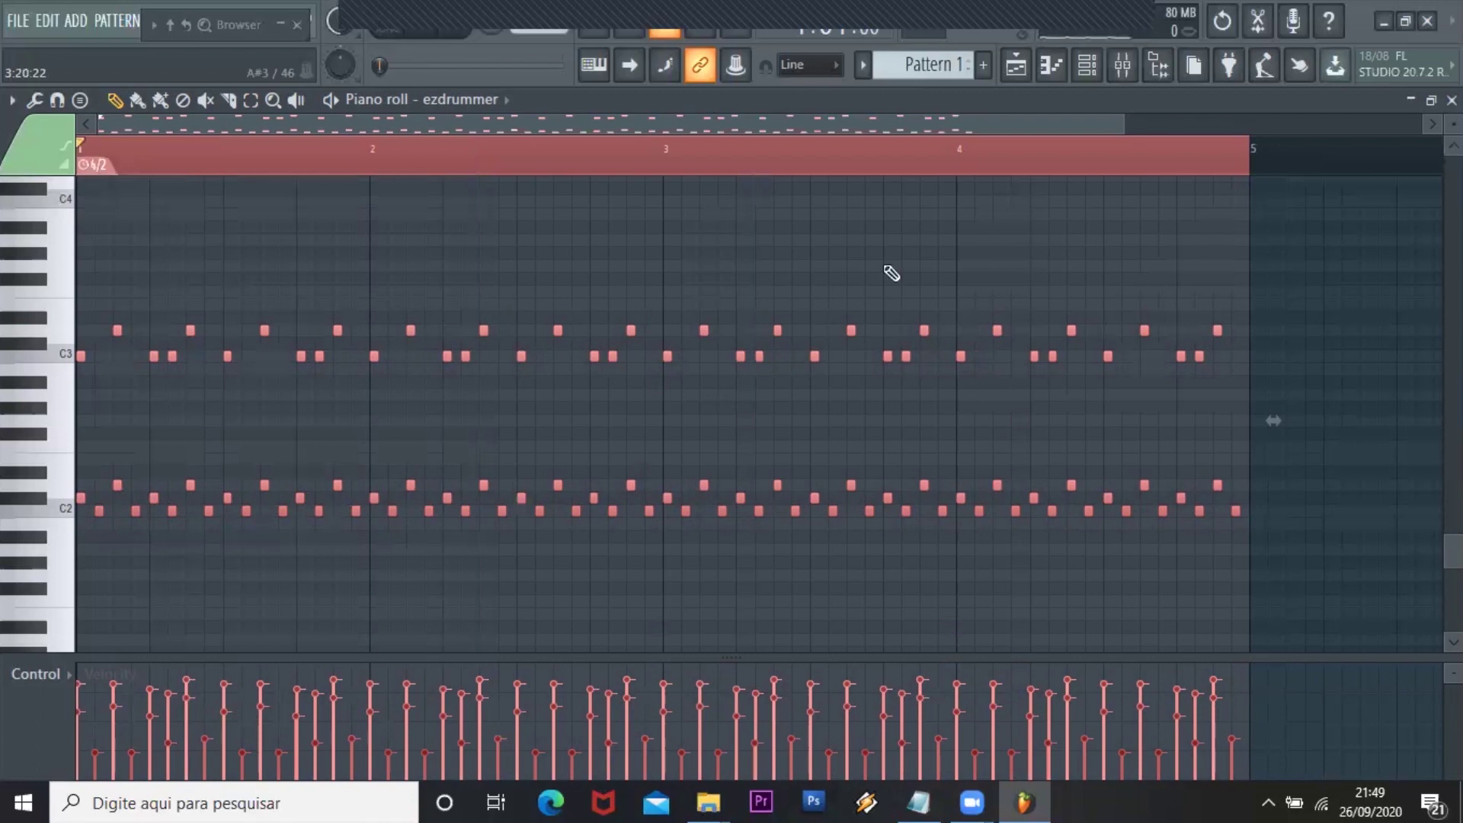
Open the ezdrummer groove browser and show the Fills group of the 4/4 Straight 50-140BPM styles
{"action": "scroll", "coordinate": [1006, 131], "scroll_direction": "up", "scroll_amount": 2}
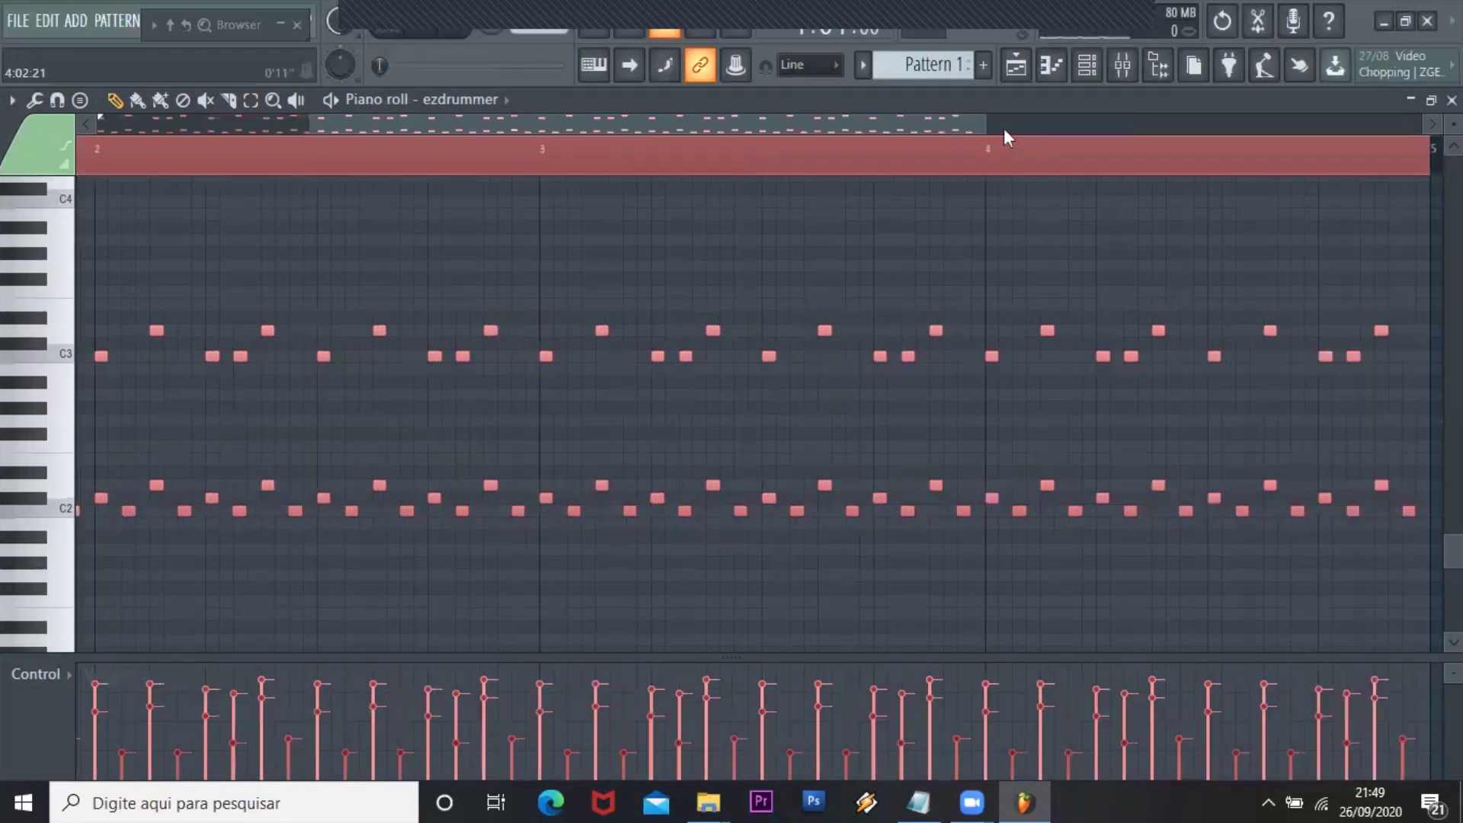
{"action": "left_click", "coordinate": [1126, 70]}
{"action": "left_click", "coordinate": [782, 273]}
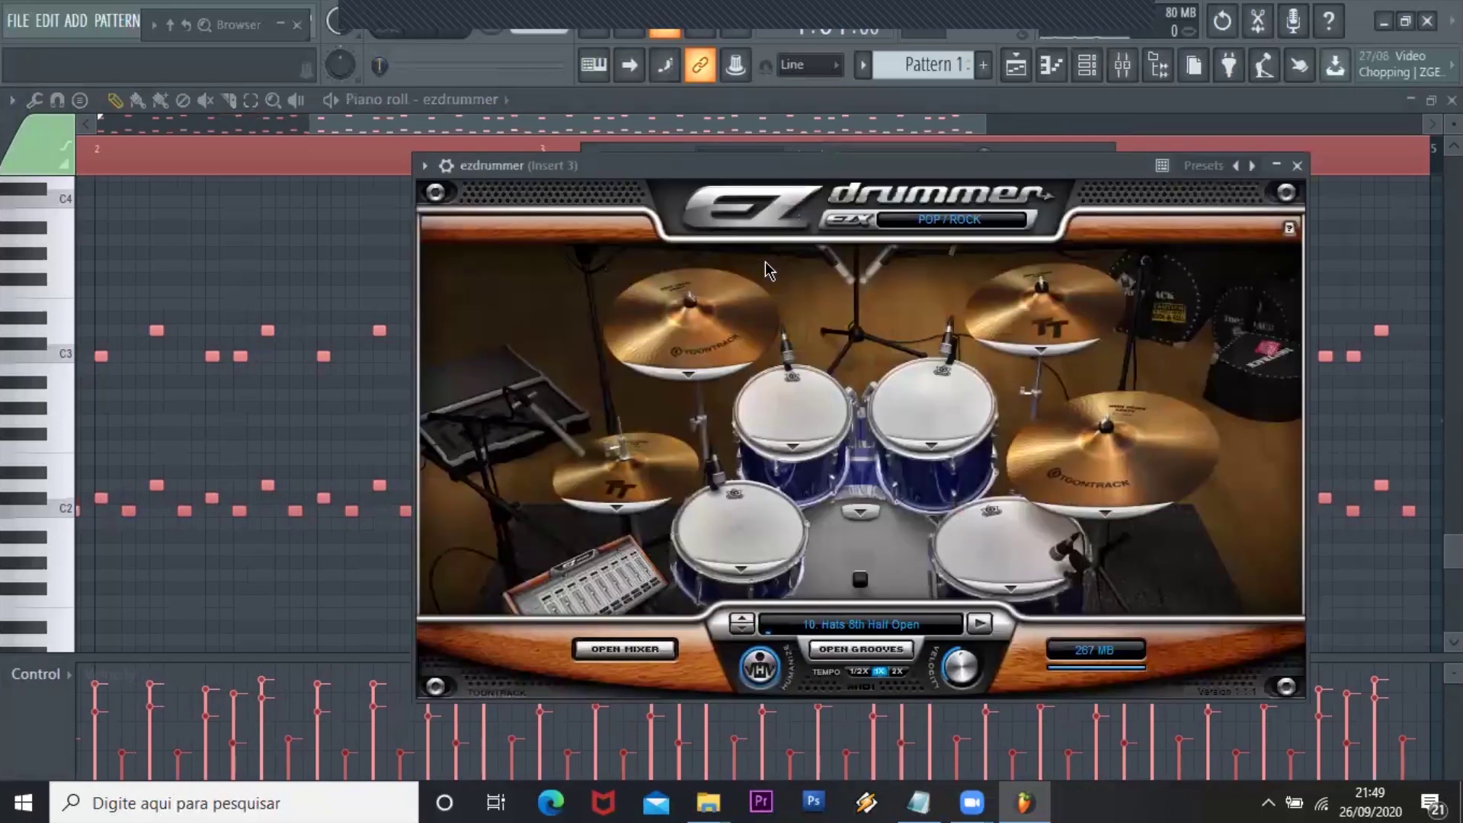
{"action": "left_click", "coordinate": [869, 650]}
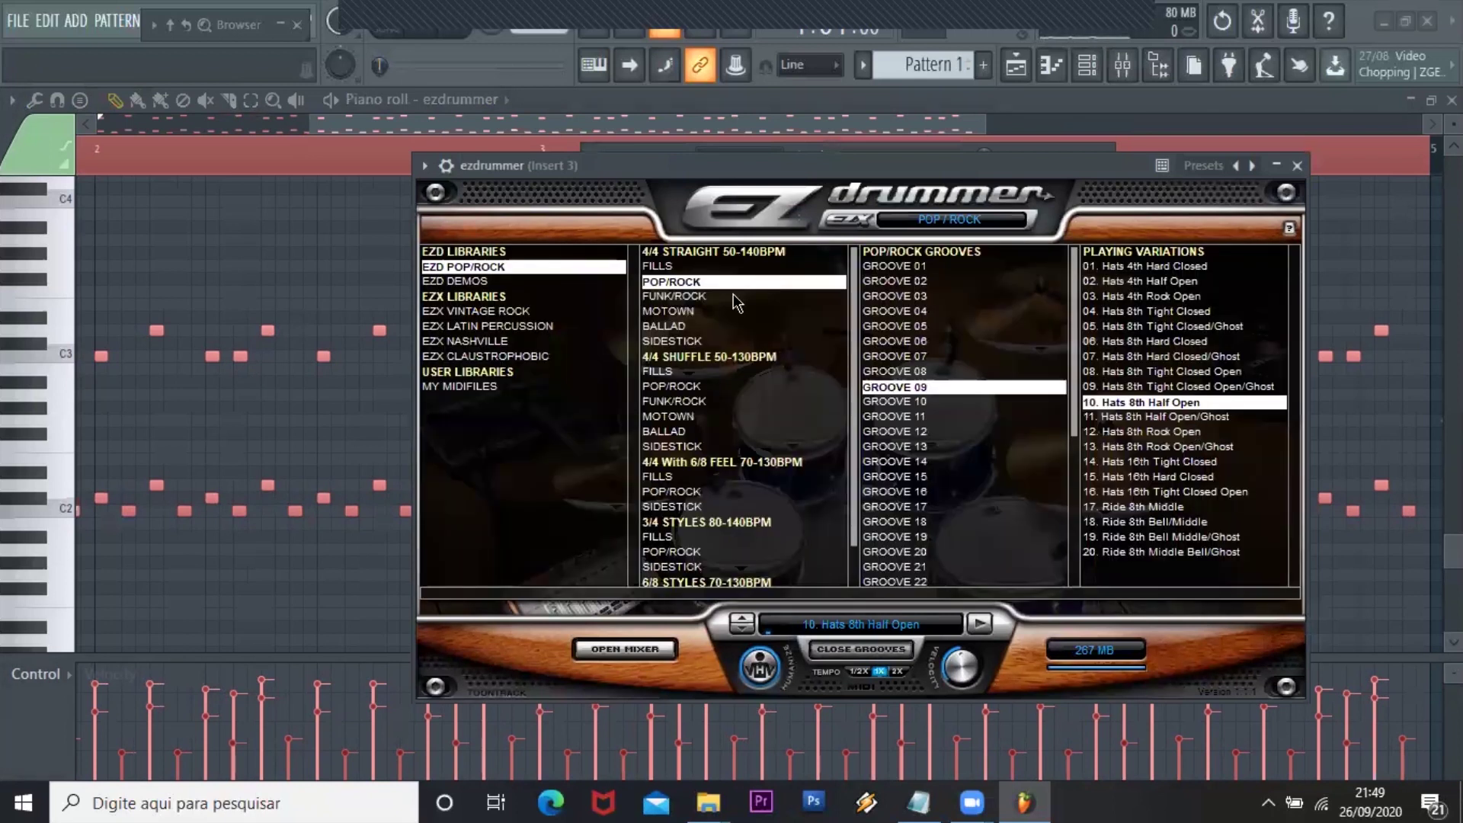
{"action": "left_click", "coordinate": [660, 269]}
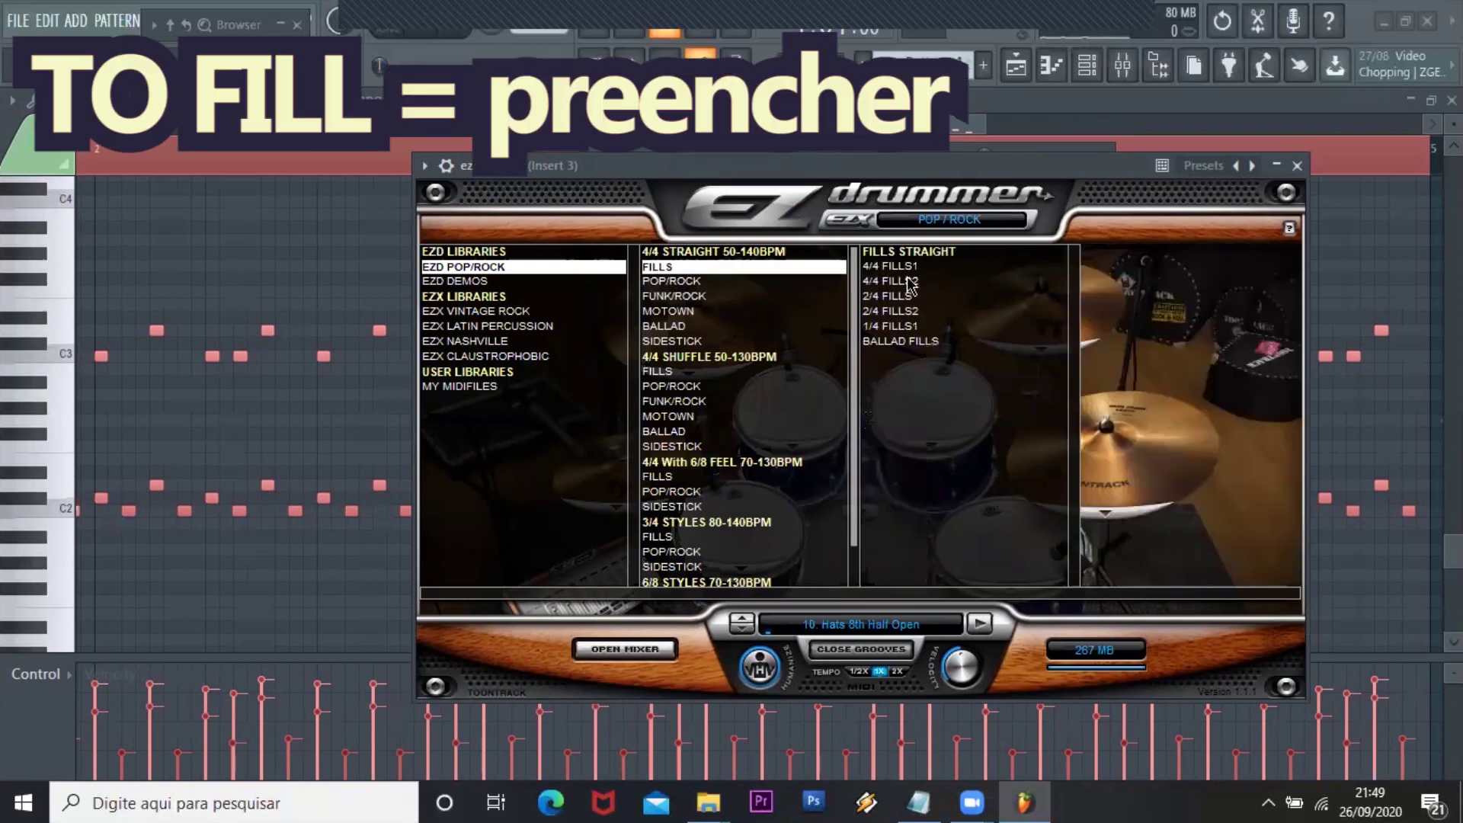
Audition Fill 7 Mid, Fill 11 Mid and Fill 2 Basic from 4/4 Fills2, and choose Fill 3 Mid from 4/4 Fills1
{"action": "left_click", "coordinate": [1044, 311]}
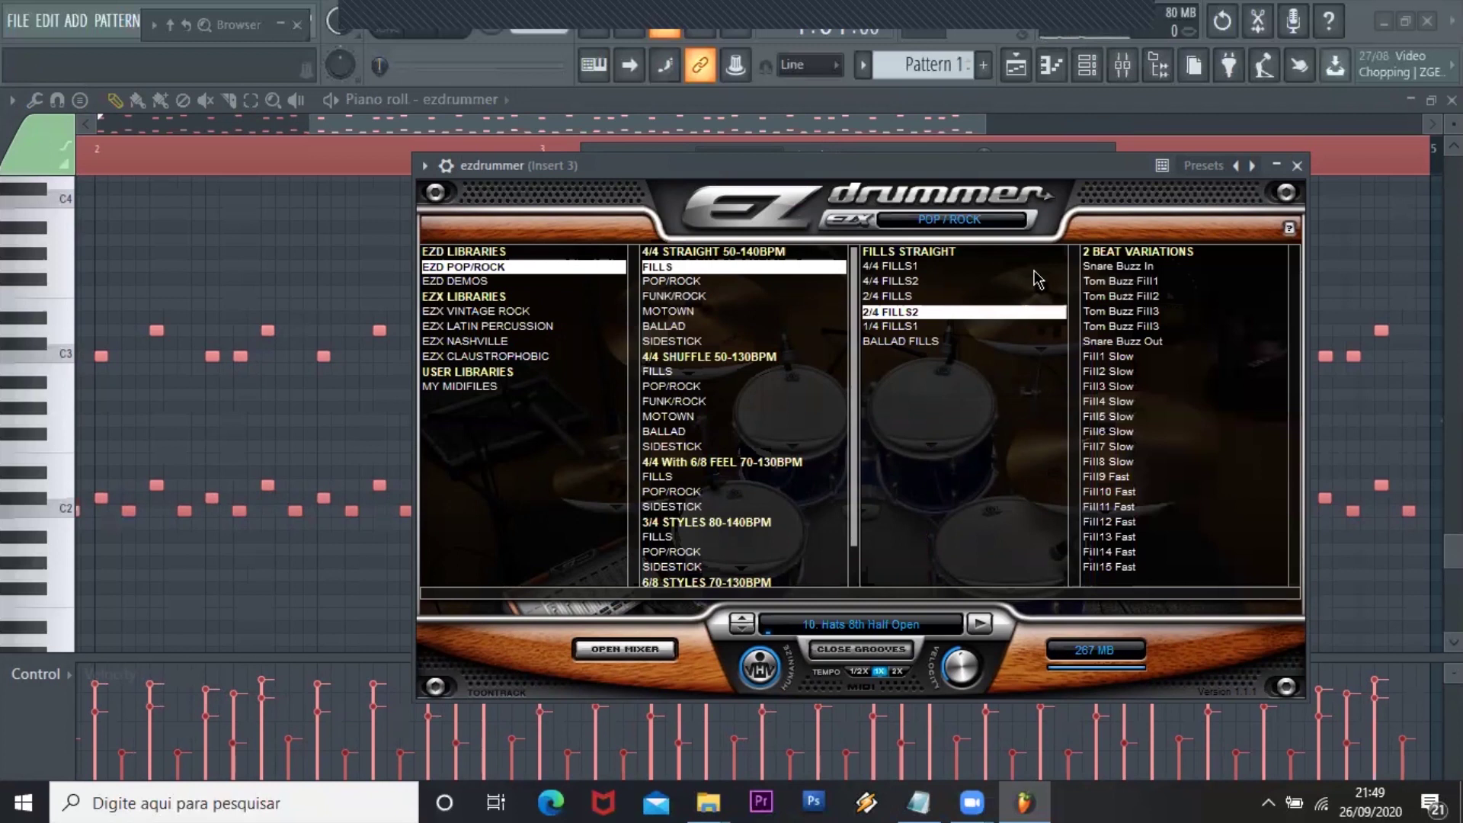
{"action": "left_click", "coordinate": [917, 288]}
{"action": "left_click", "coordinate": [1126, 390]}
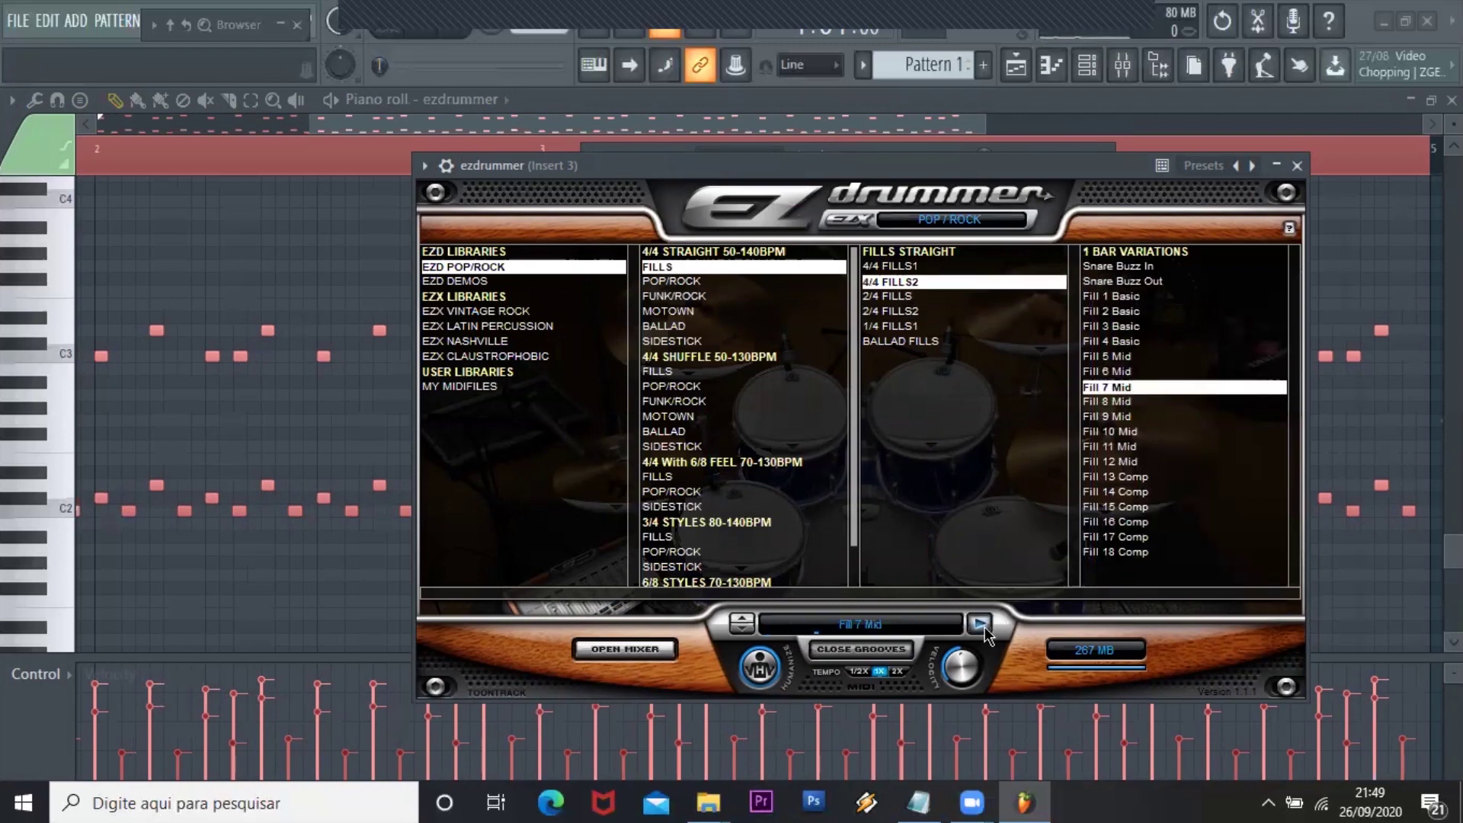
{"action": "left_click", "coordinate": [983, 627]}
{"action": "left_click", "coordinate": [1114, 448]}
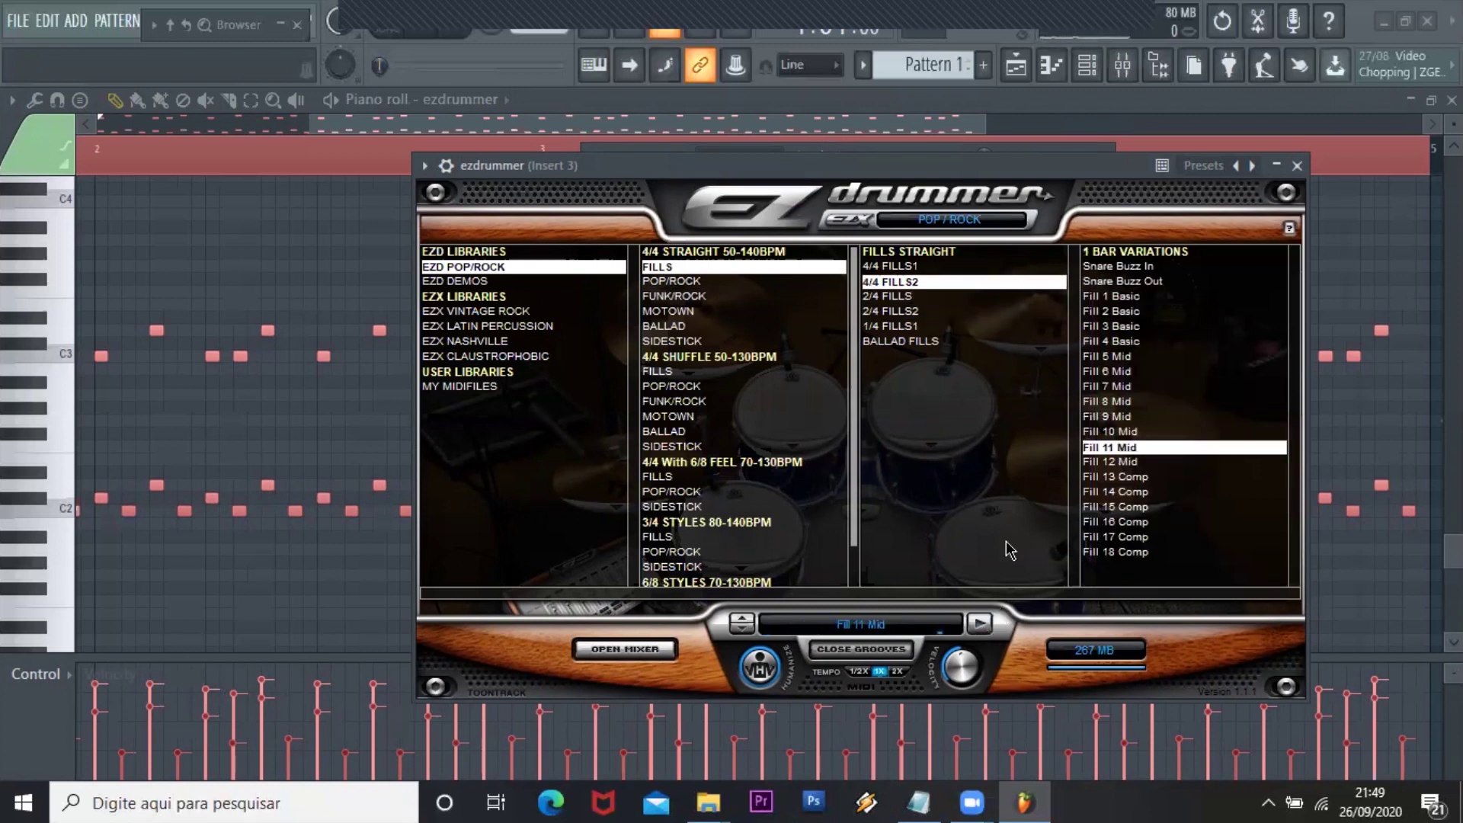
{"action": "left_click", "coordinate": [978, 625]}
{"action": "left_click", "coordinate": [1214, 313]}
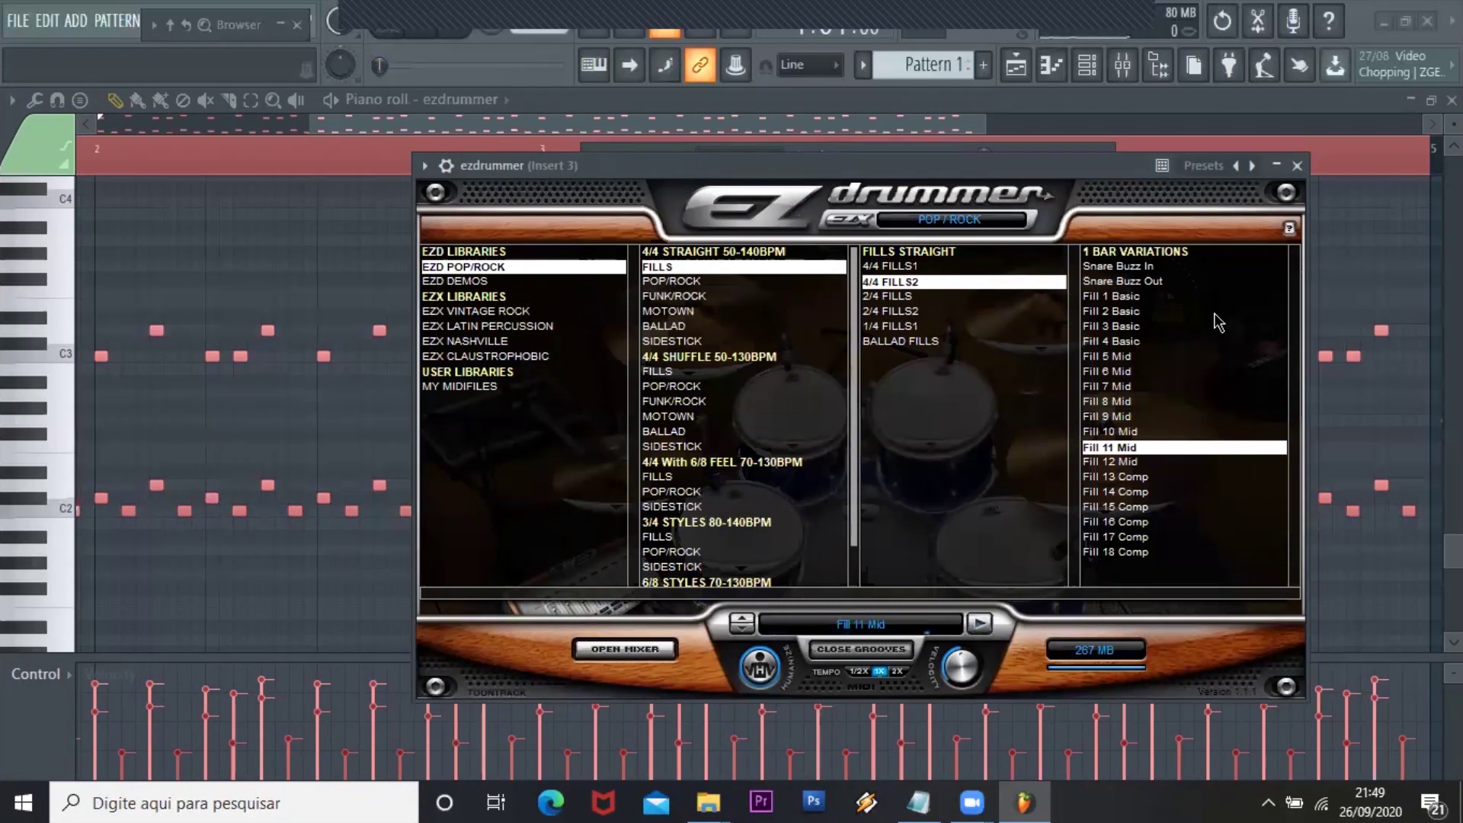
{"action": "left_click", "coordinate": [979, 624]}
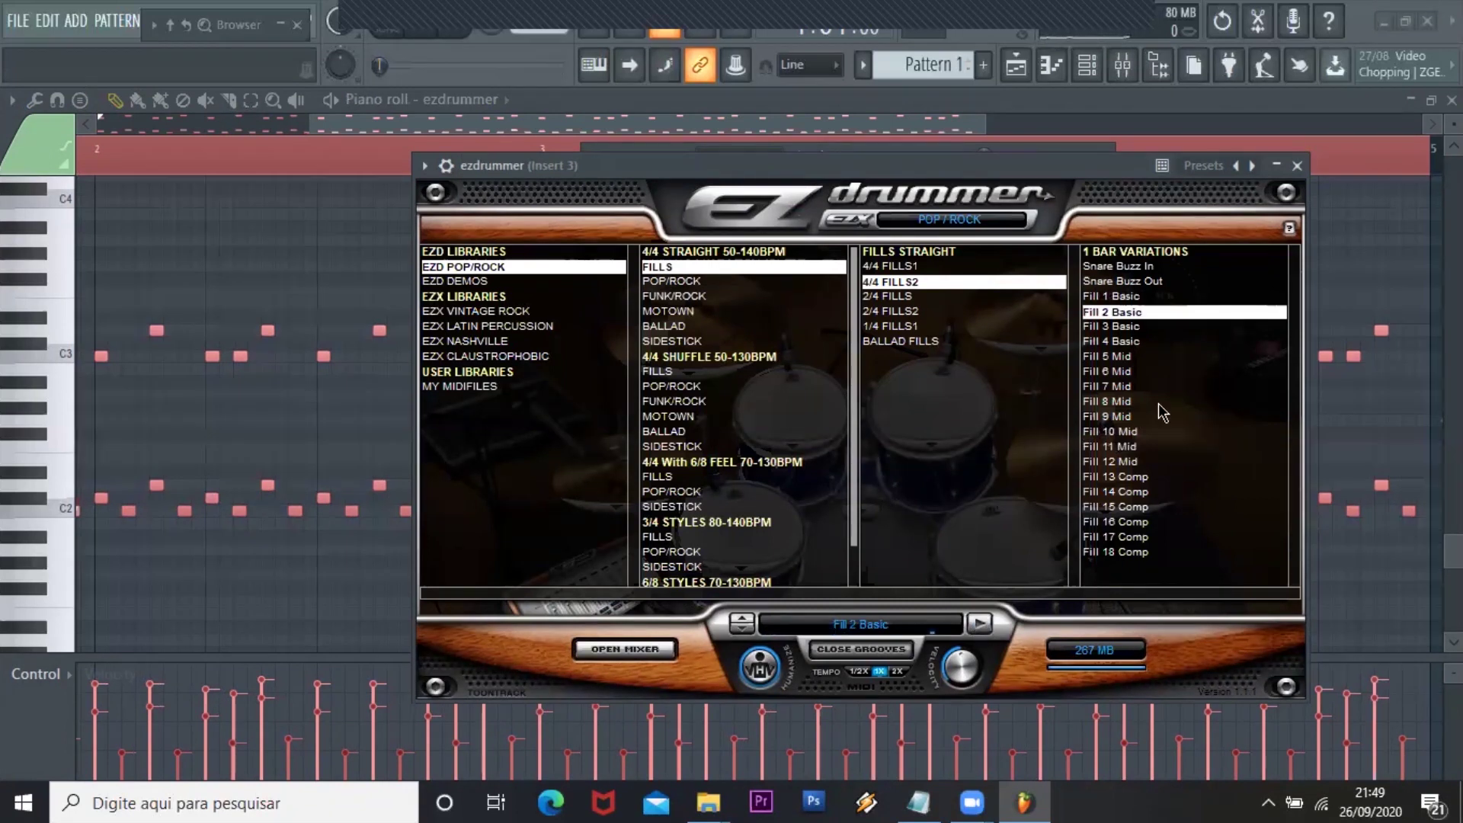
{"action": "left_click", "coordinate": [1133, 373]}
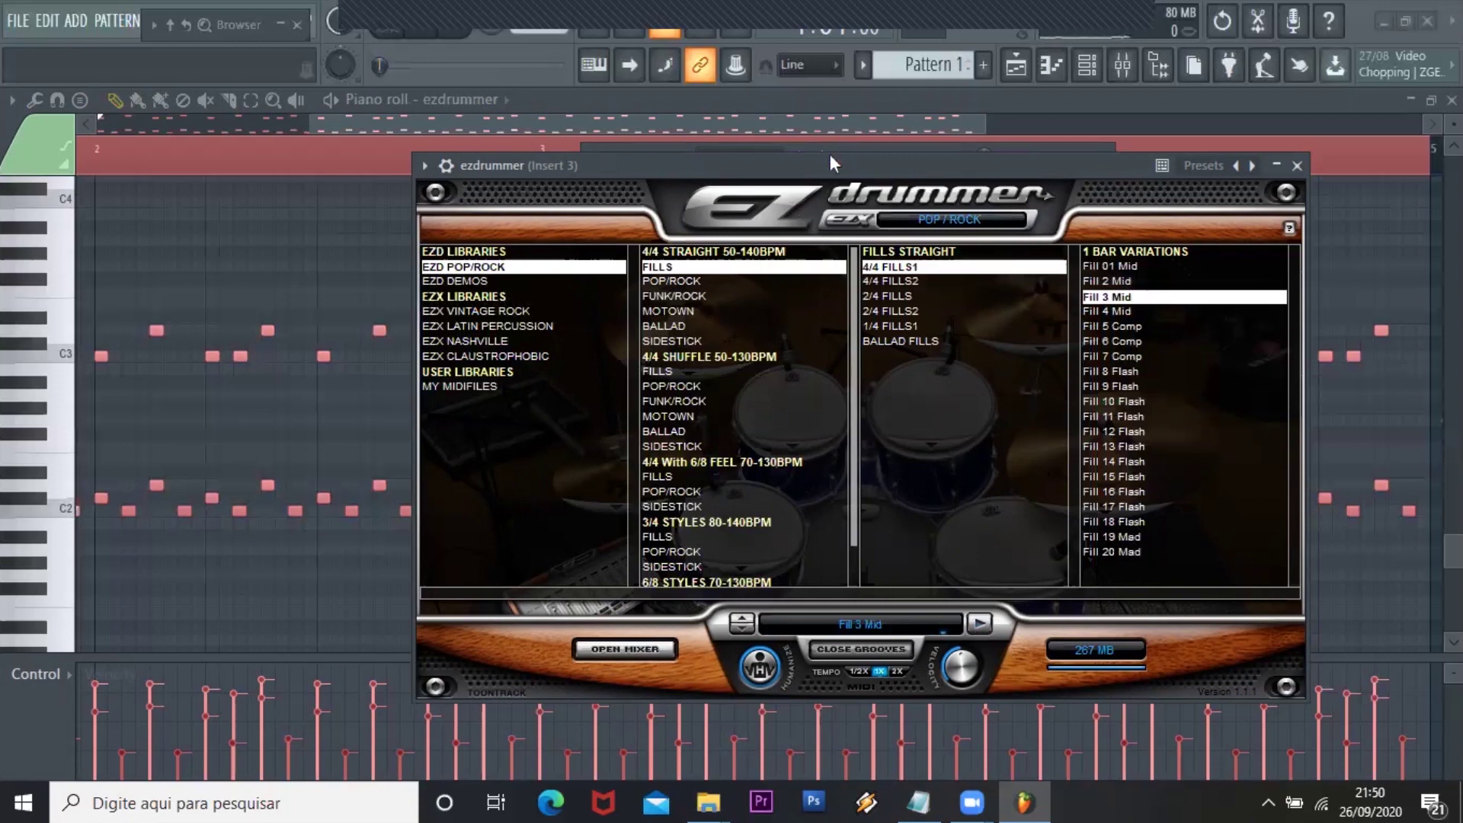
Move the ezdrummer window aside and return to its piano roll
{"action": "left_click_drag", "start_coordinate": [830, 154], "coordinate": [975, 149]}
{"action": "left_click", "coordinate": [538, 121]}
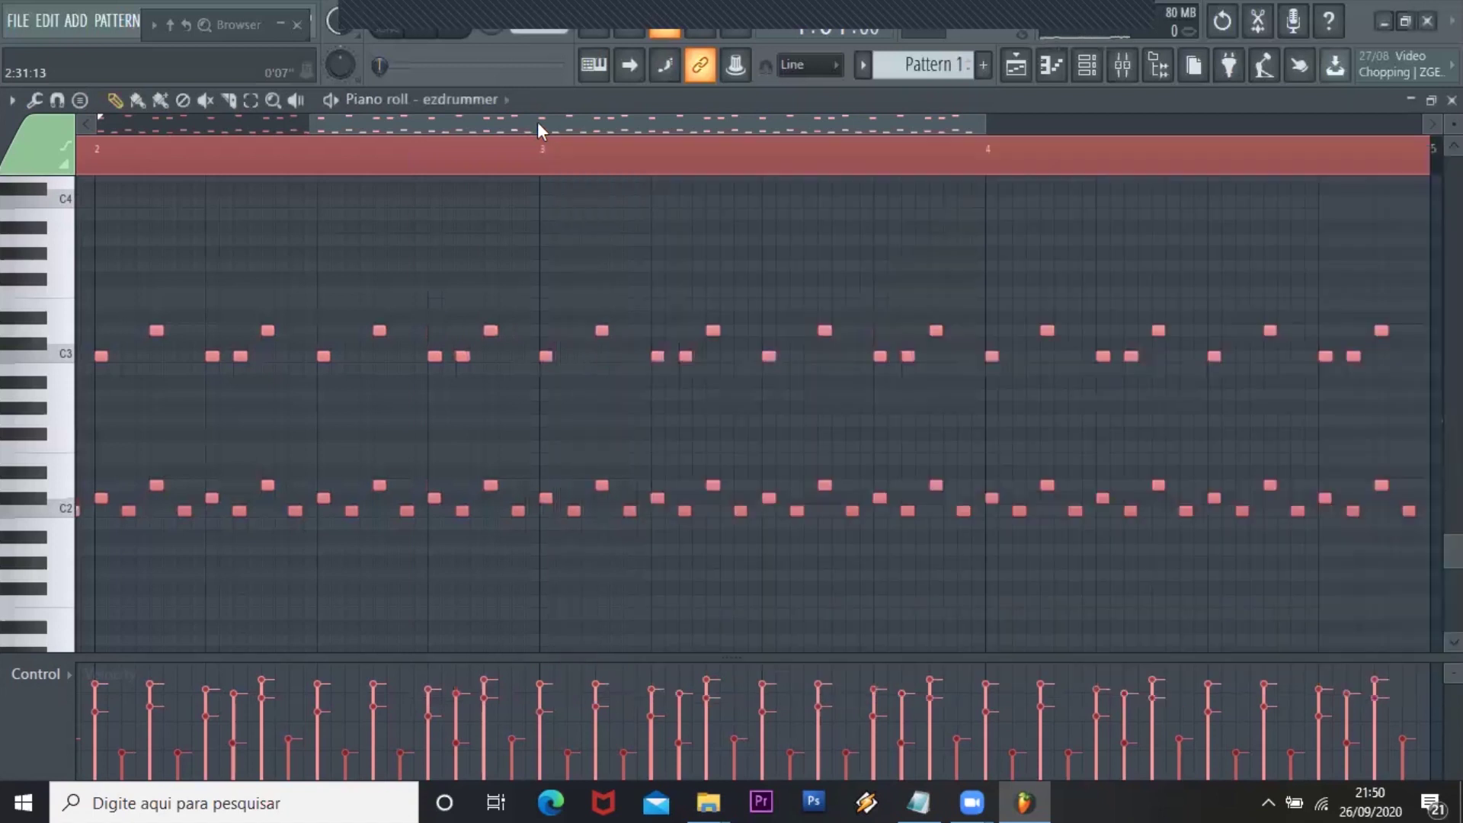
{"action": "left_click", "coordinate": [1125, 70]}
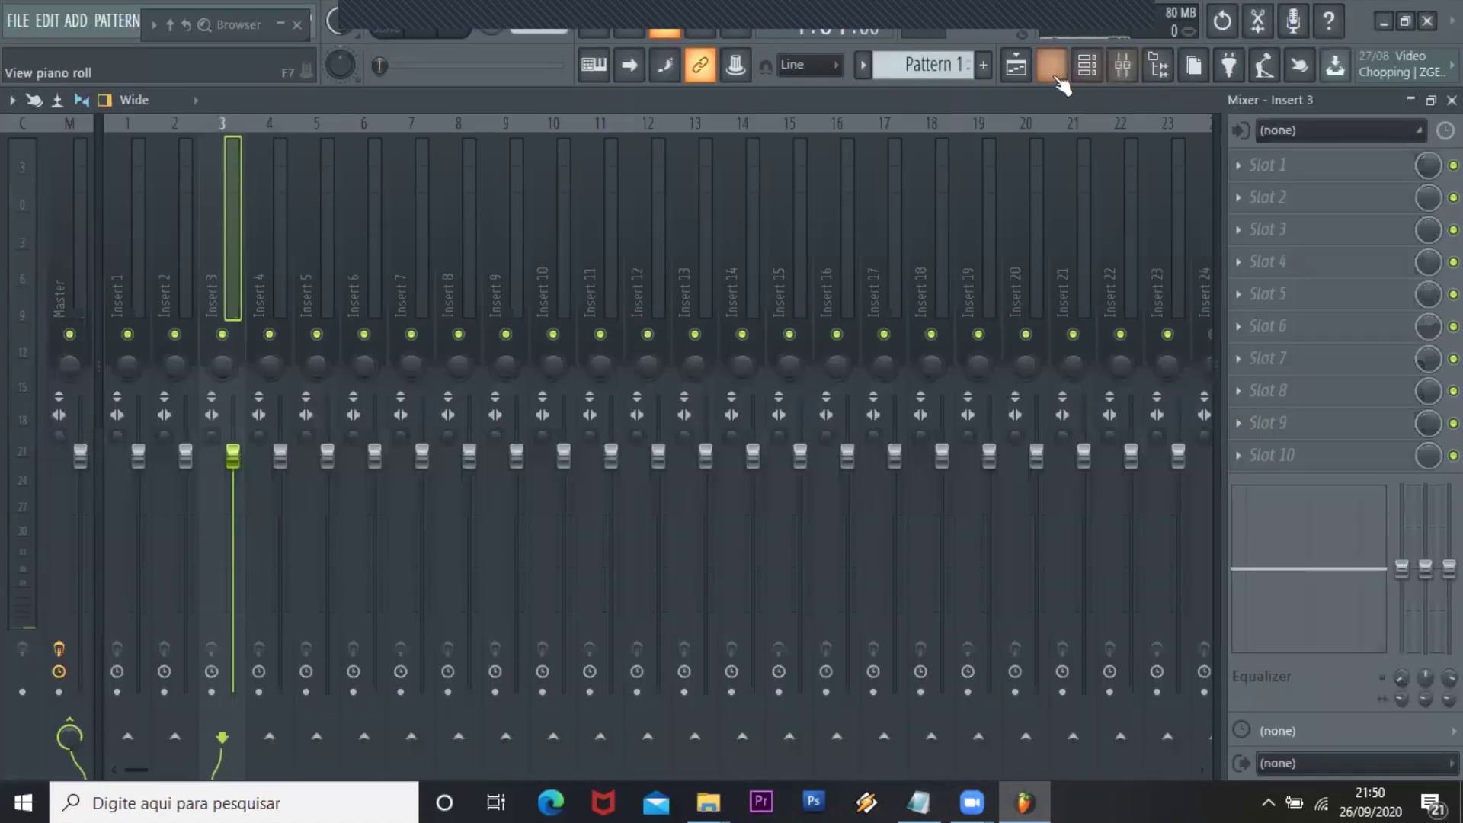
{"action": "left_click", "coordinate": [1073, 73]}
{"action": "left_click", "coordinate": [1060, 70]}
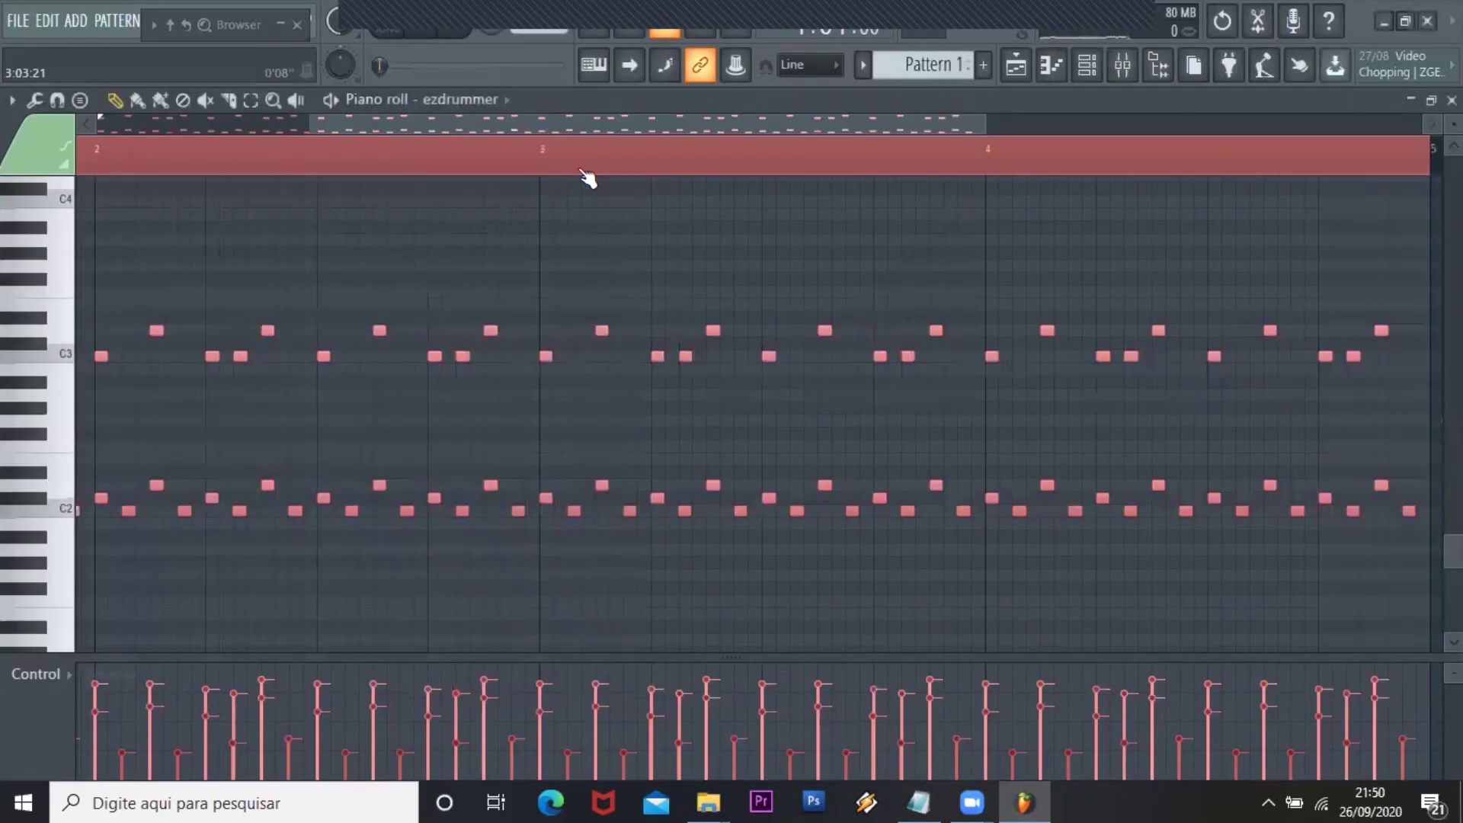
Delete all notes in the second half of bar 2 and clear the time selection
{"action": "left_click", "coordinate": [317, 159]}
{"action": "left_click", "coordinate": [256, 106]}
{"action": "left_click_drag", "start_coordinate": [317, 163], "coordinate": [506, 203]}
{"action": "key", "text": "Delete"}
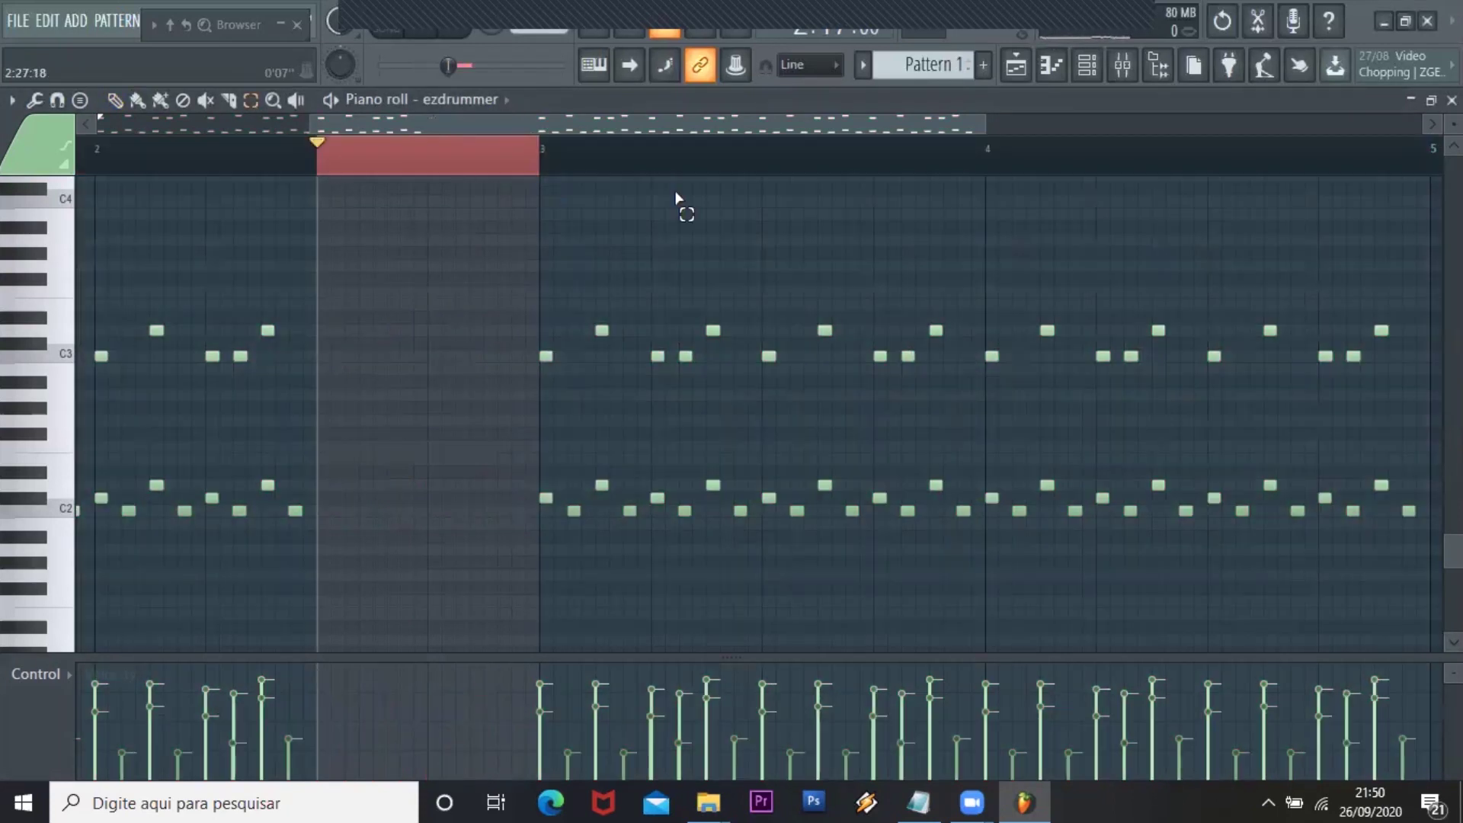
{"action": "left_click", "coordinate": [415, 419]}
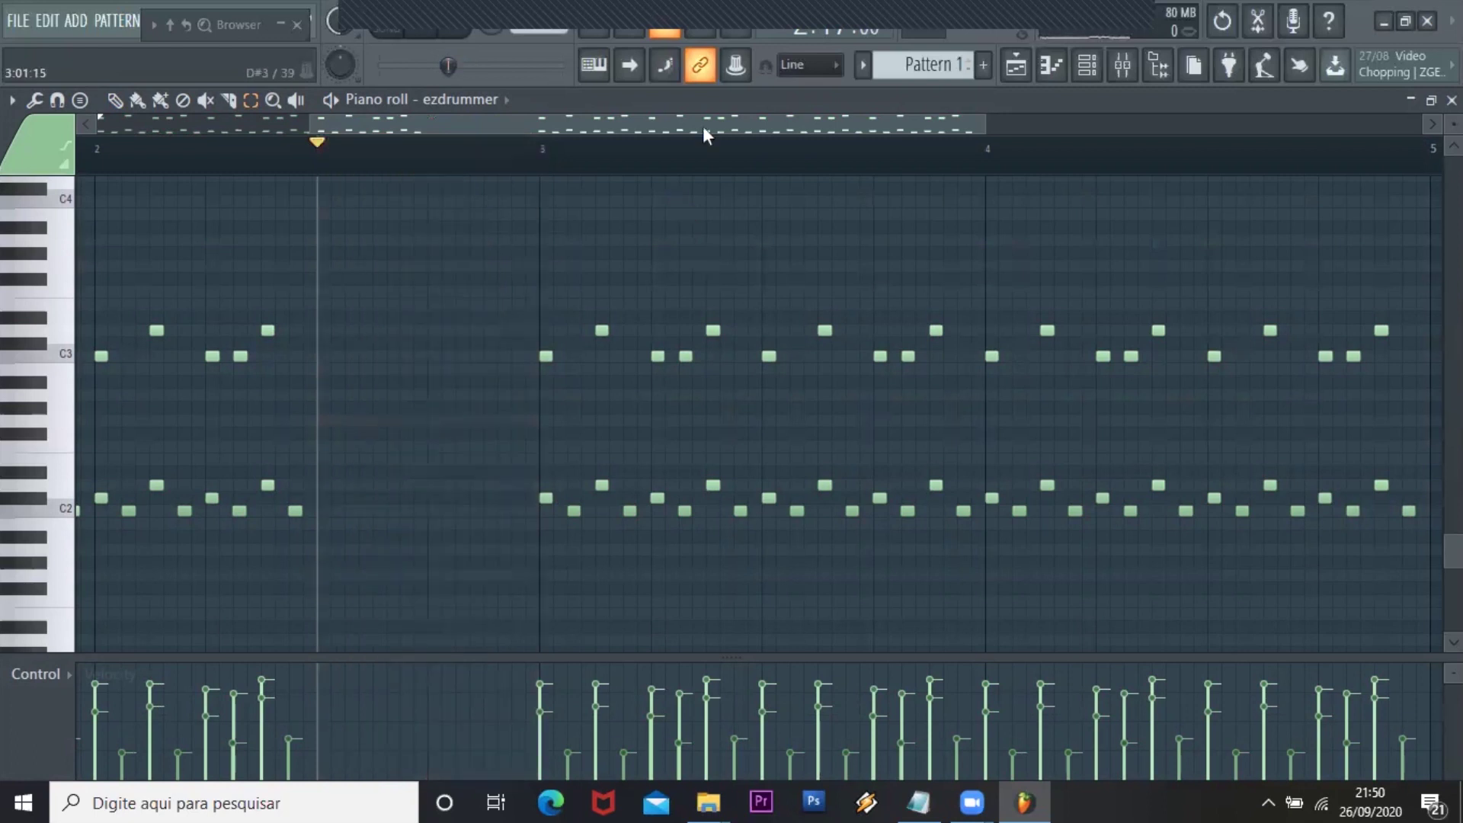
Reopen the ezdrummer groove browser and bring Fill 3 Mid from 4/4 Fills1 into the Kick piano roll
{"action": "left_click_drag", "start_coordinate": [703, 126], "coordinate": [721, 130]}
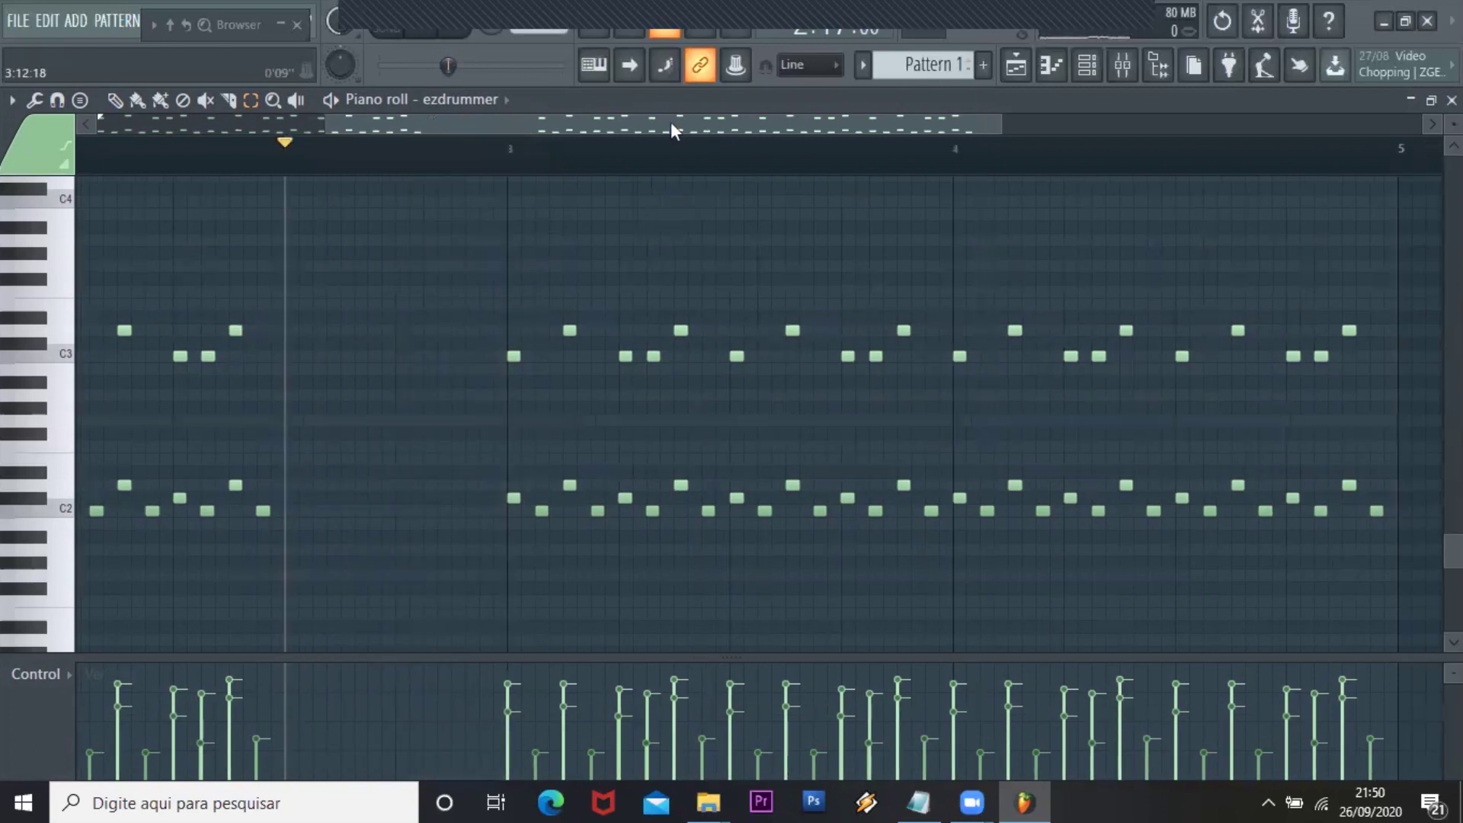
{"action": "scroll", "coordinate": [758, 147], "scroll_direction": "right", "scroll_amount": 2}
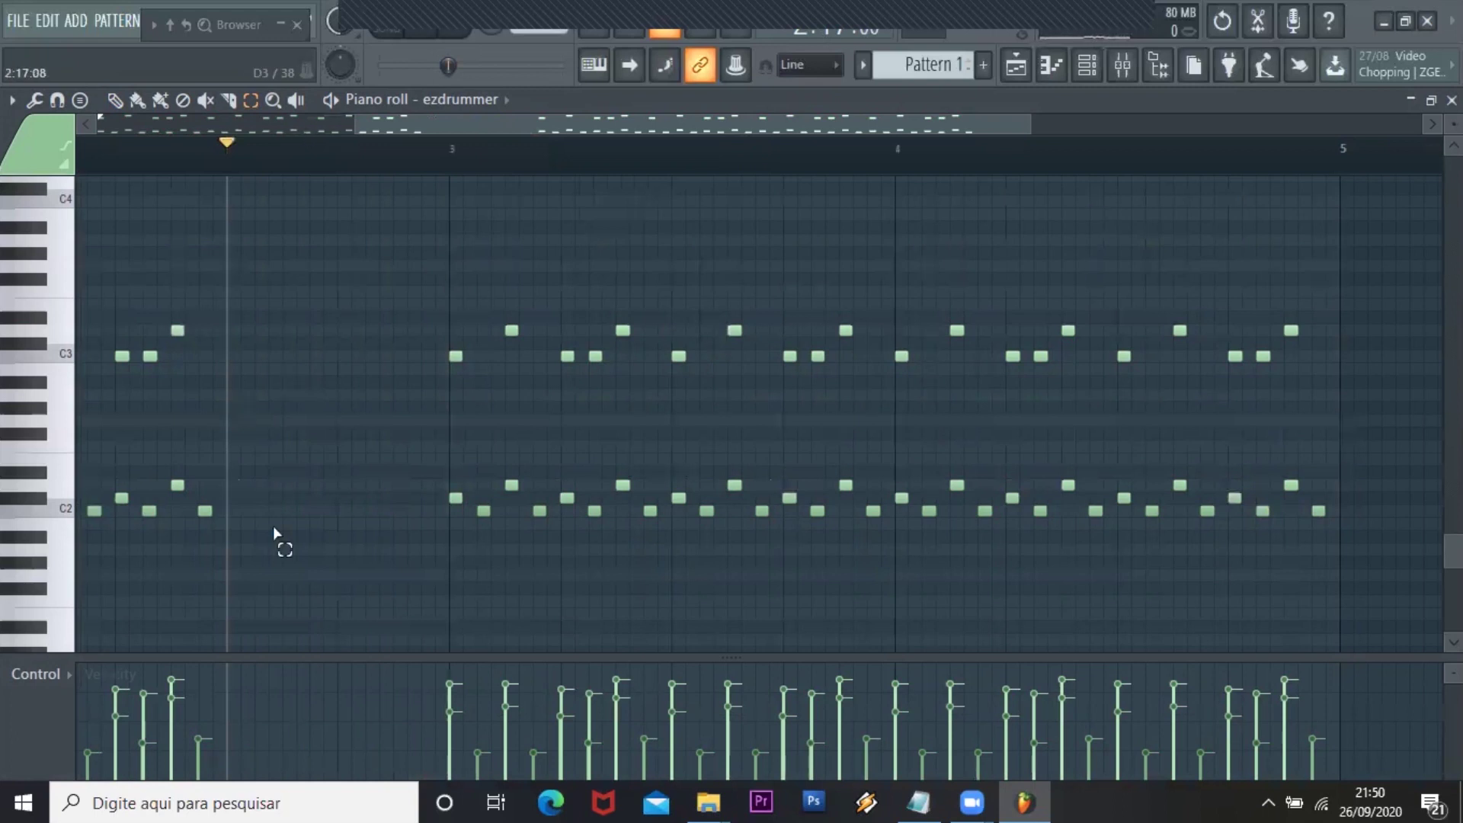
{"action": "left_click", "coordinate": [463, 100]}
{"action": "left_click", "coordinate": [467, 121]}
{"action": "left_click", "coordinate": [1123, 64]}
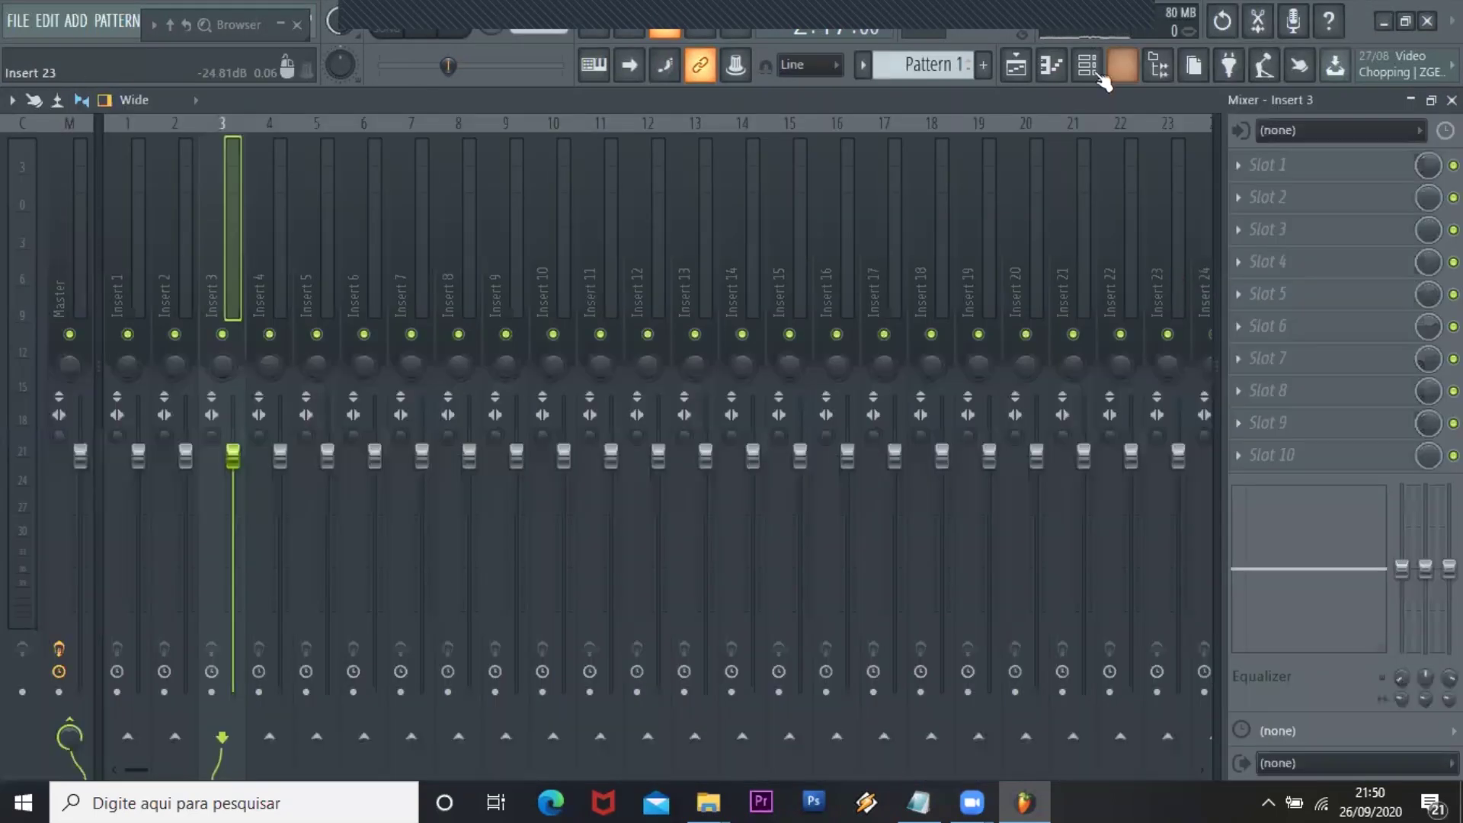
{"action": "left_click", "coordinate": [1054, 65]}
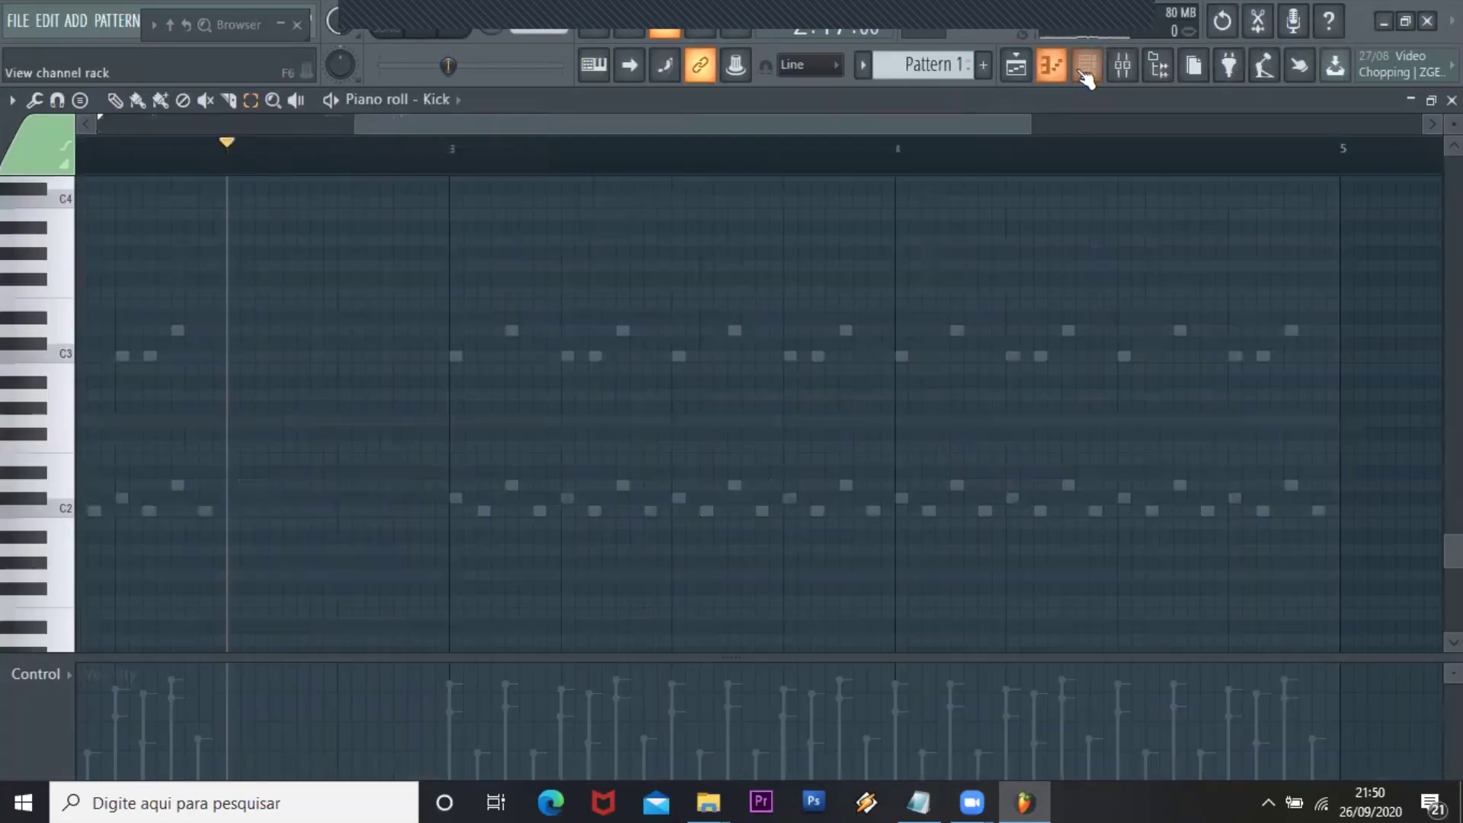
{"action": "key", "text": "F6"}
{"action": "left_click", "coordinate": [732, 274]}
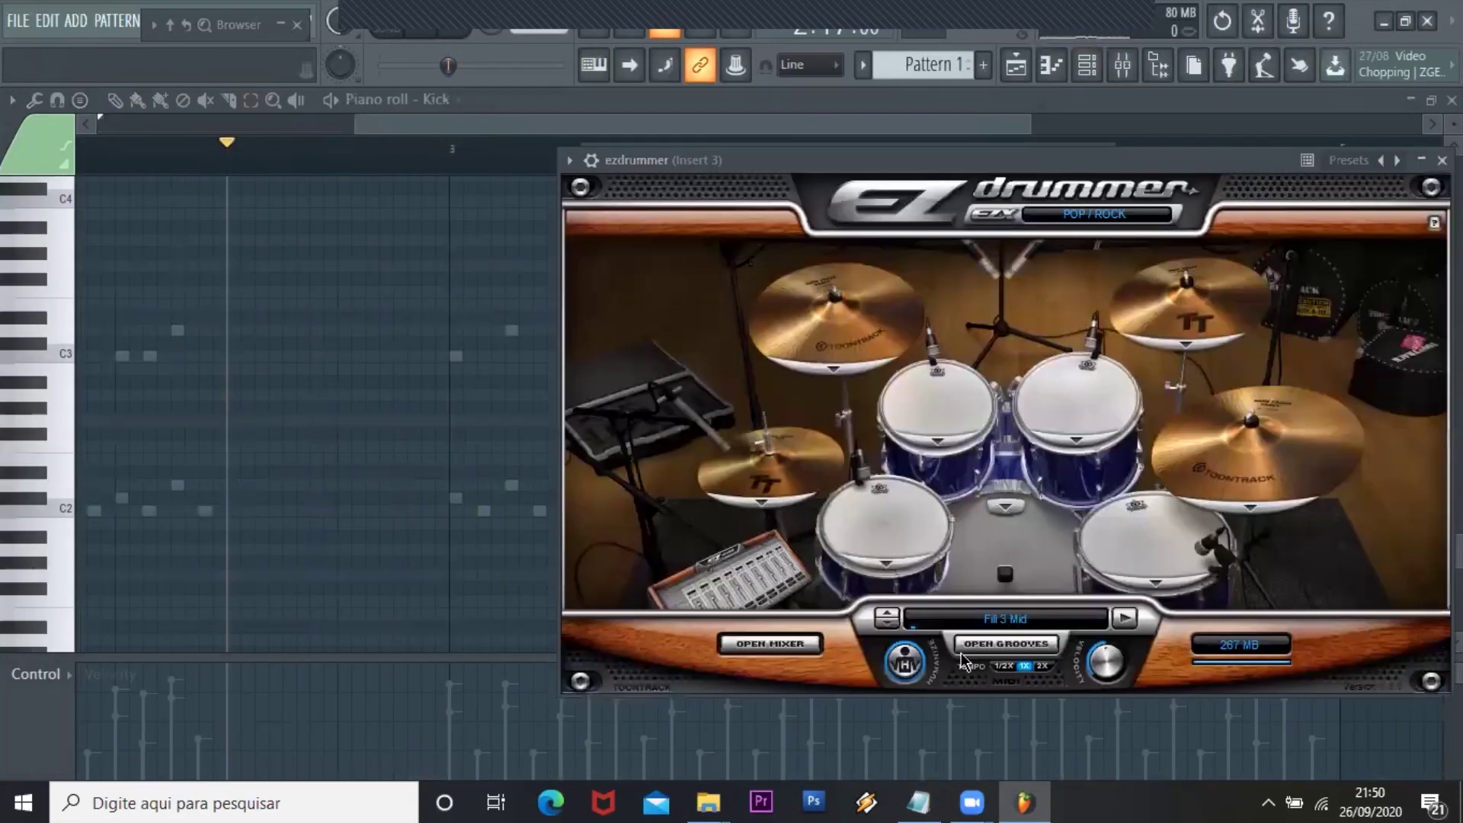
{"action": "left_click", "coordinate": [961, 653]}
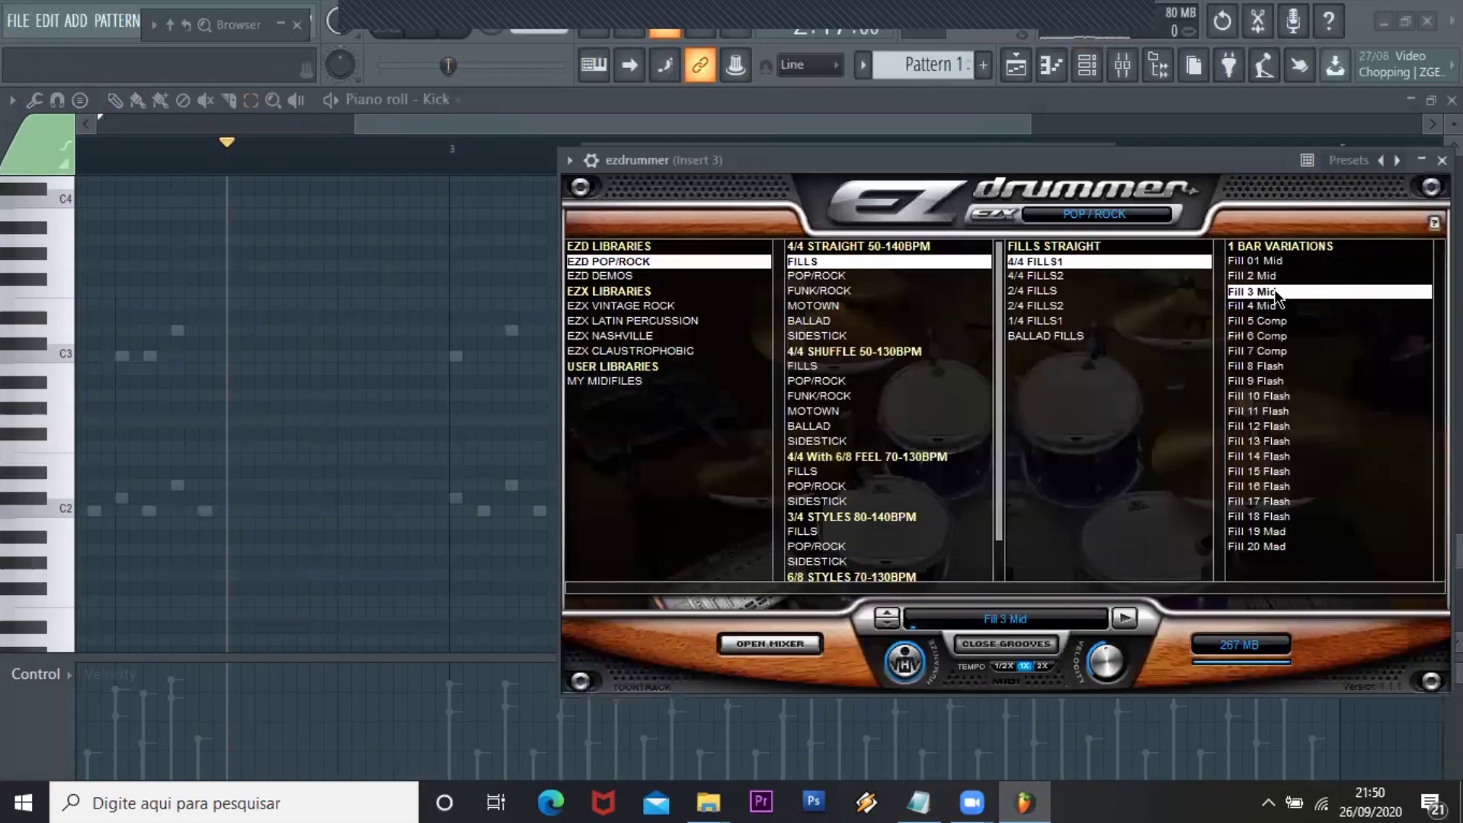
{"action": "left_click_drag", "start_coordinate": [1277, 298], "coordinate": [391, 381]}
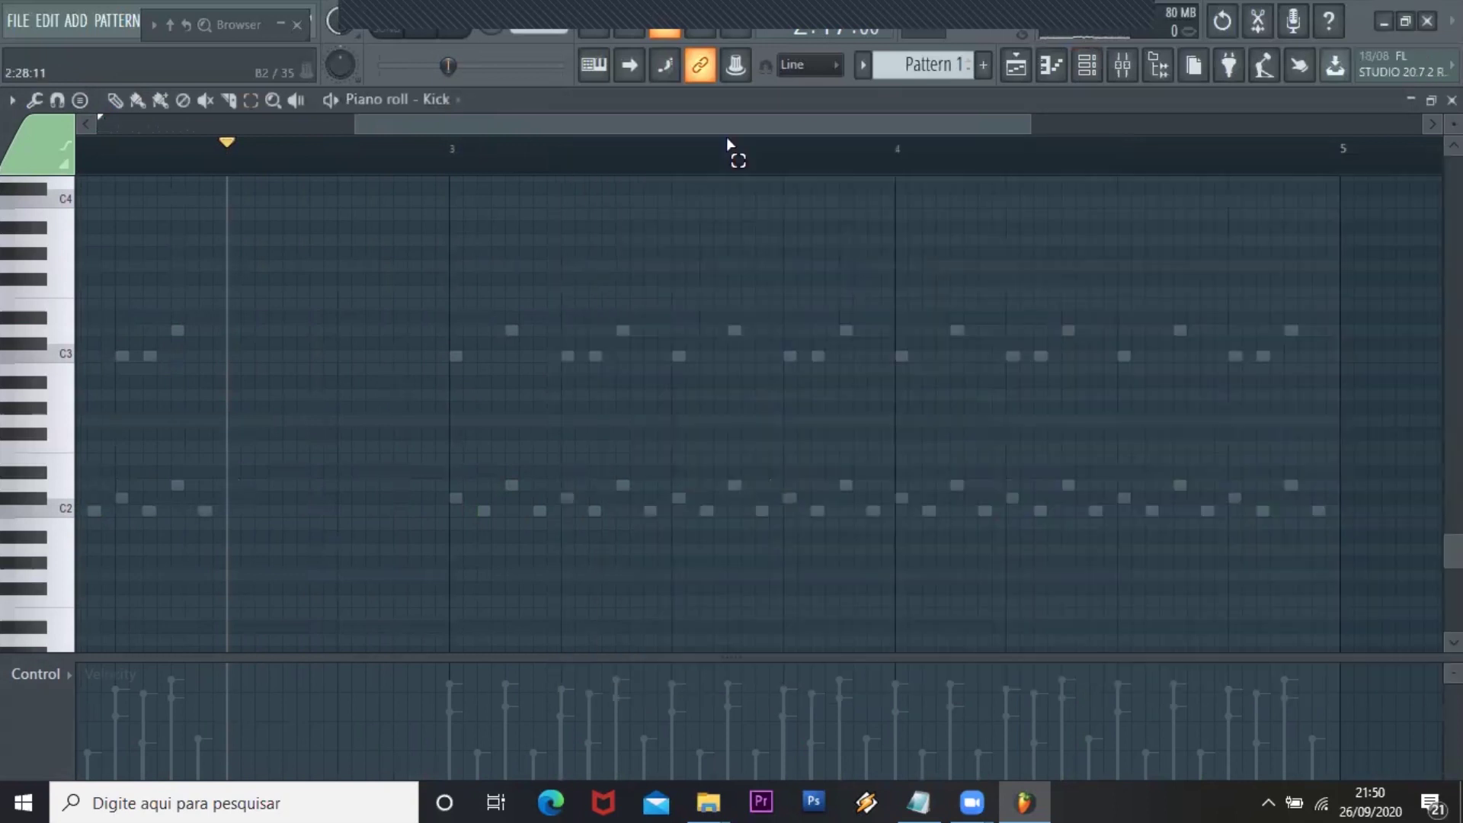
Cut all the fill notes from the Kick piano roll and paste them into the ezdrummer piano roll in bar 2's first half
{"action": "left_click_drag", "start_coordinate": [419, 126], "coordinate": [236, 125]}
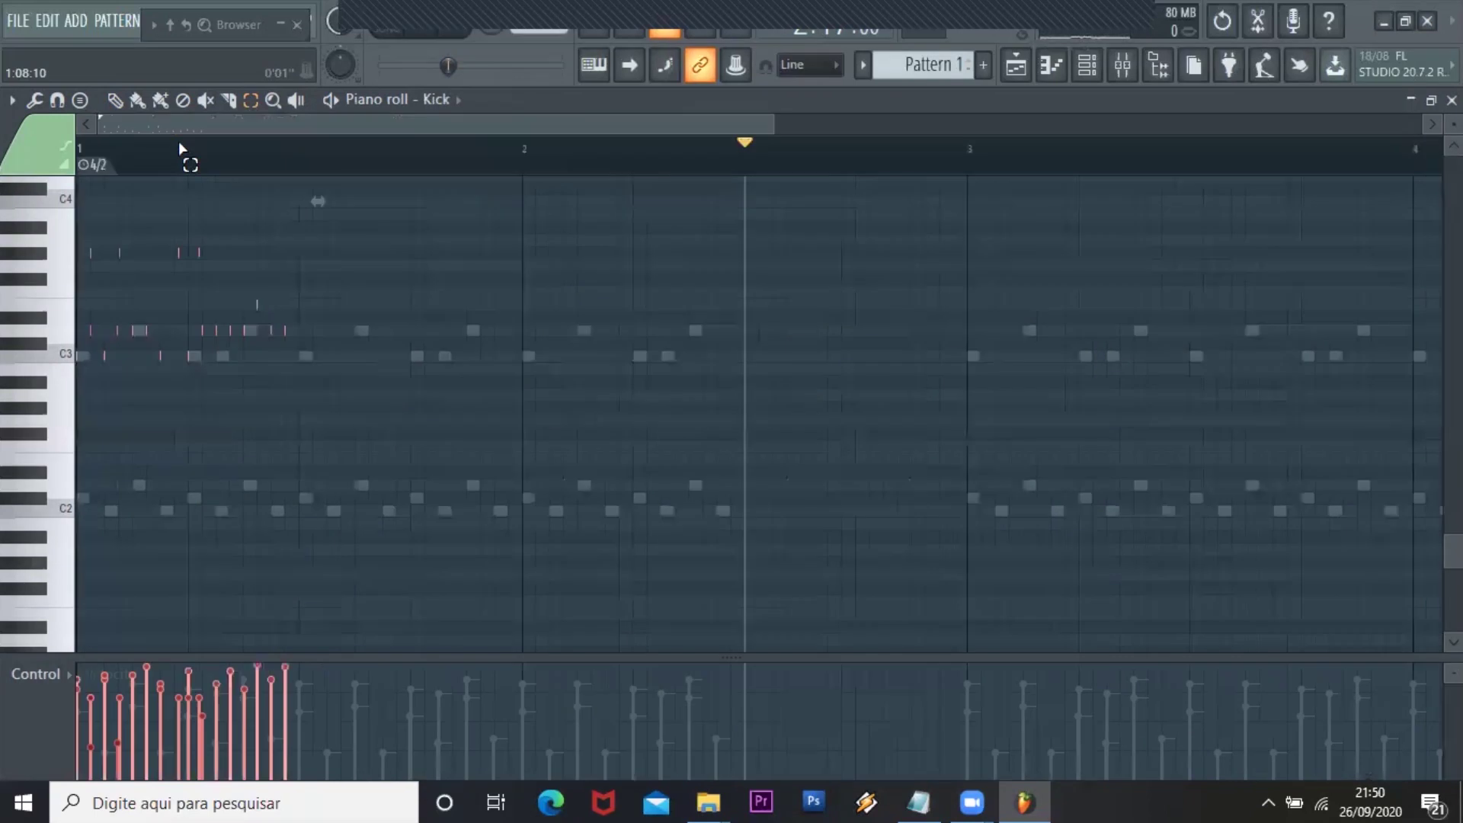
{"action": "key", "text": "ctrl+a"}
{"action": "key", "text": "Delete"}
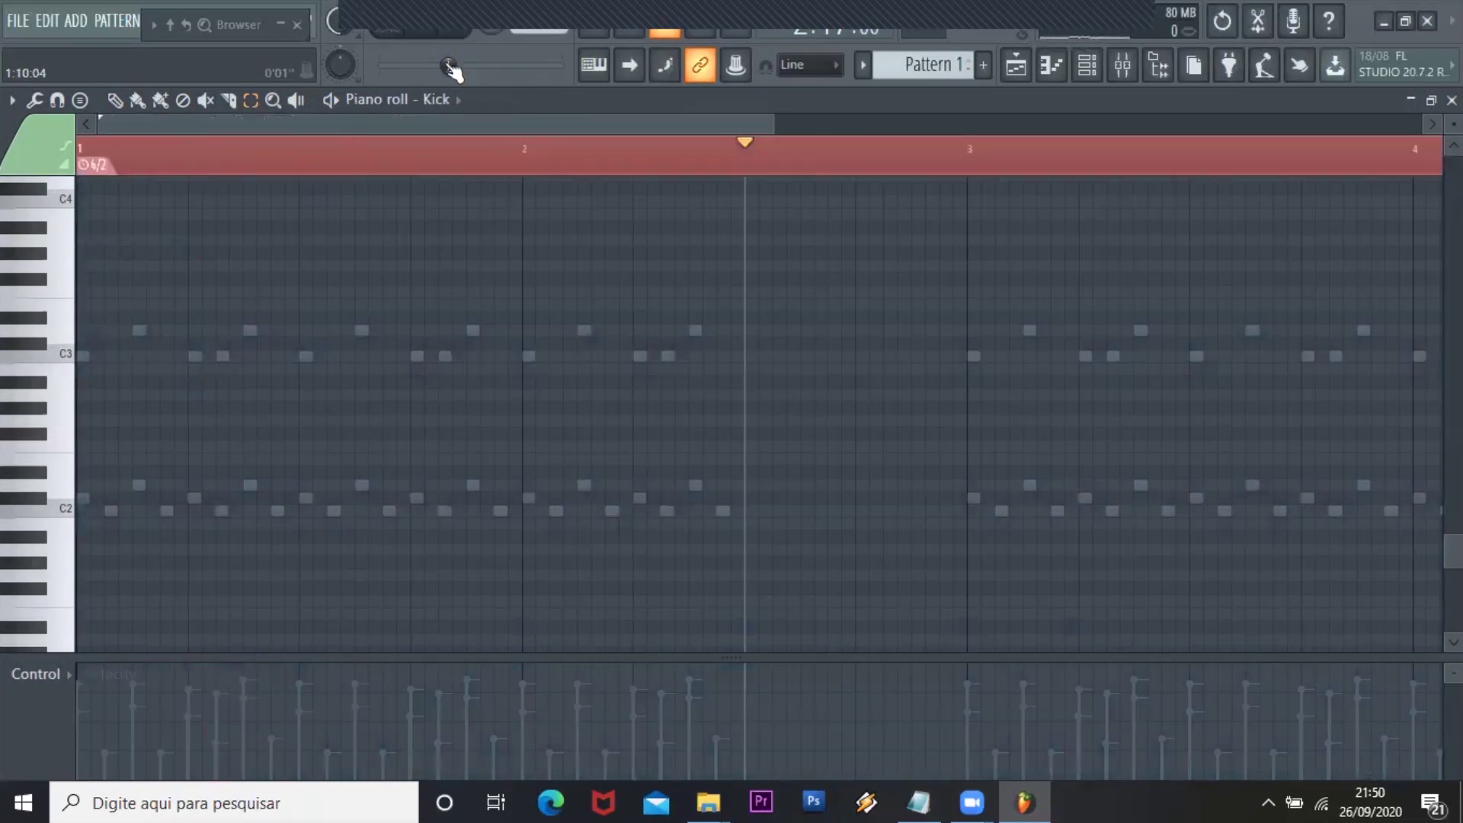
{"action": "left_click", "coordinate": [419, 100]}
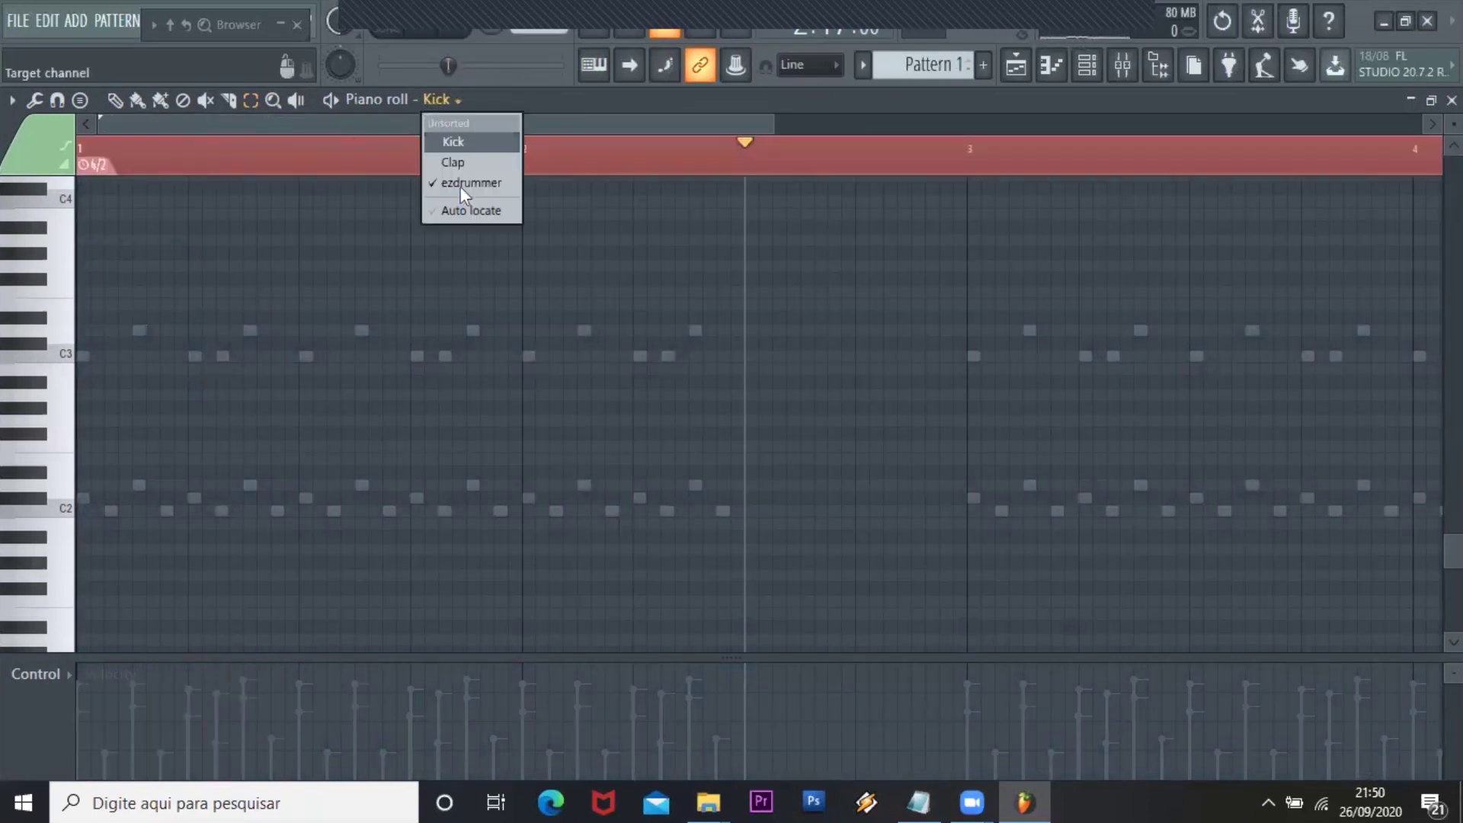
{"action": "left_click", "coordinate": [420, 119]}
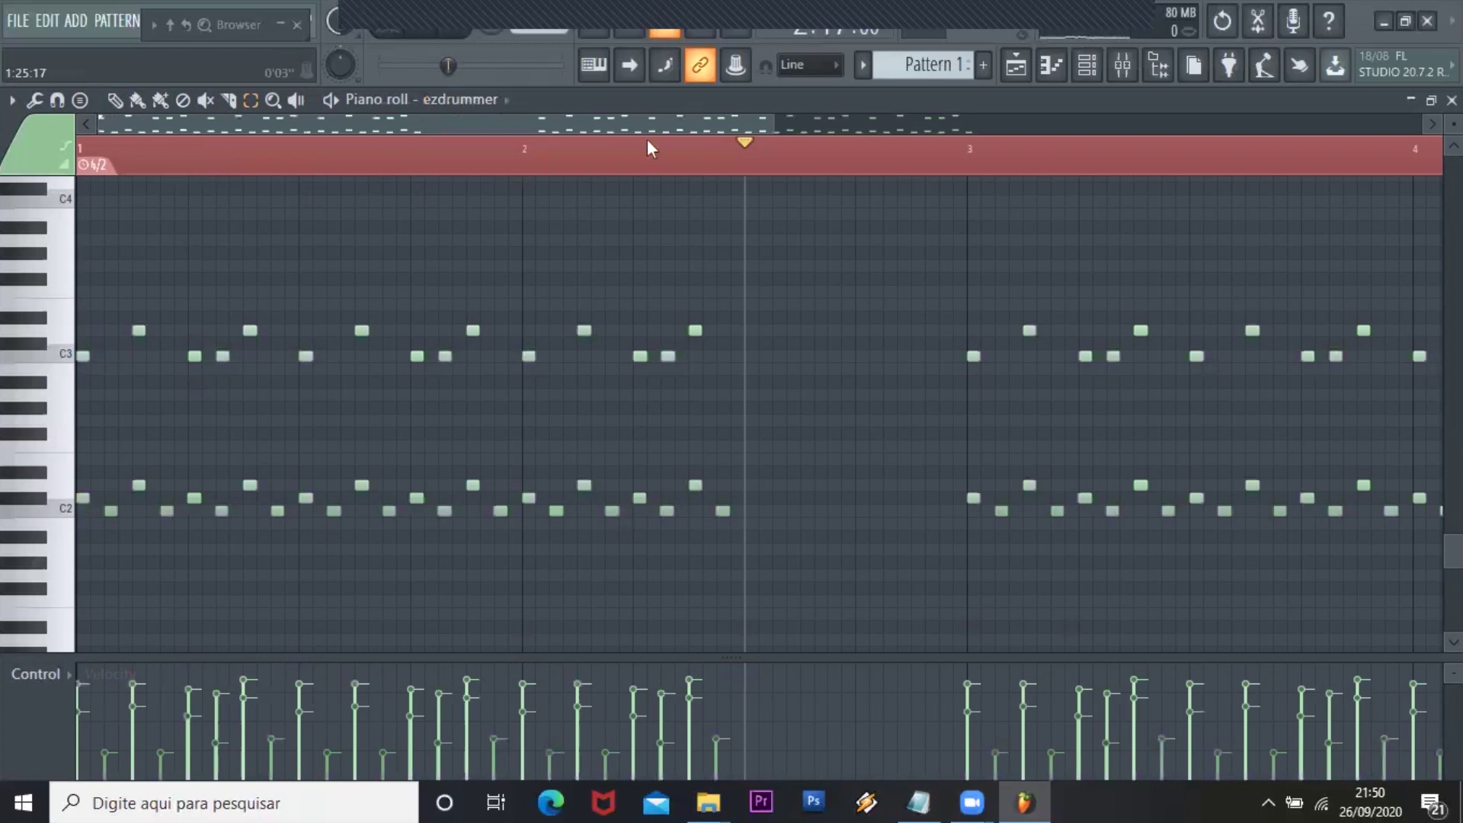
{"action": "scroll", "coordinate": [706, 147], "scroll_direction": "down", "scroll_amount": 5}
{"action": "scroll", "coordinate": [693, 130], "scroll_direction": "right", "scroll_amount": 1}
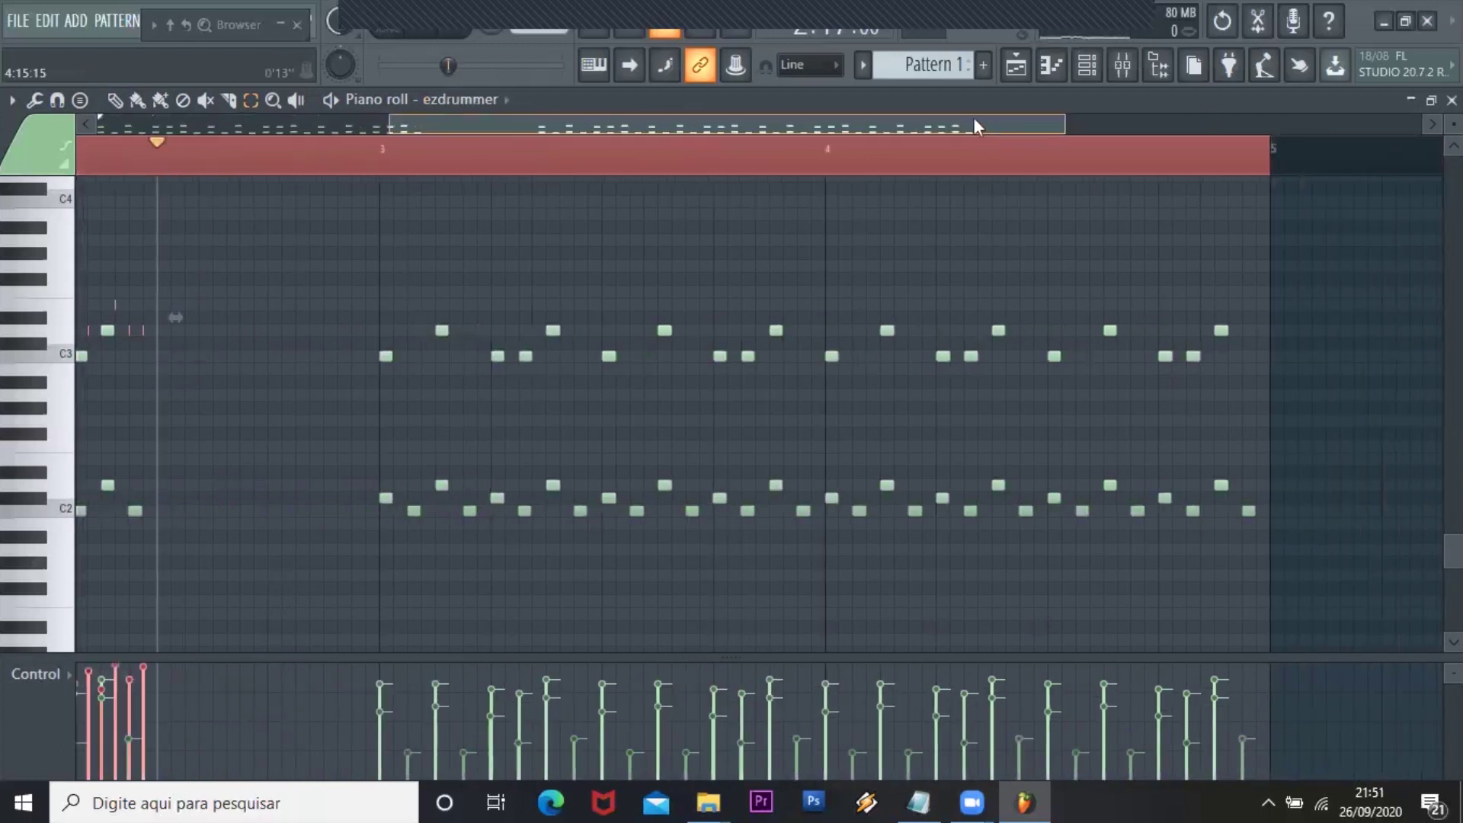
Lengthen the pasted fill notes to about one step each and move them to the second half of bar 2, starting at step 17
{"action": "left_click_drag", "start_coordinate": [979, 127], "coordinate": [681, 125]}
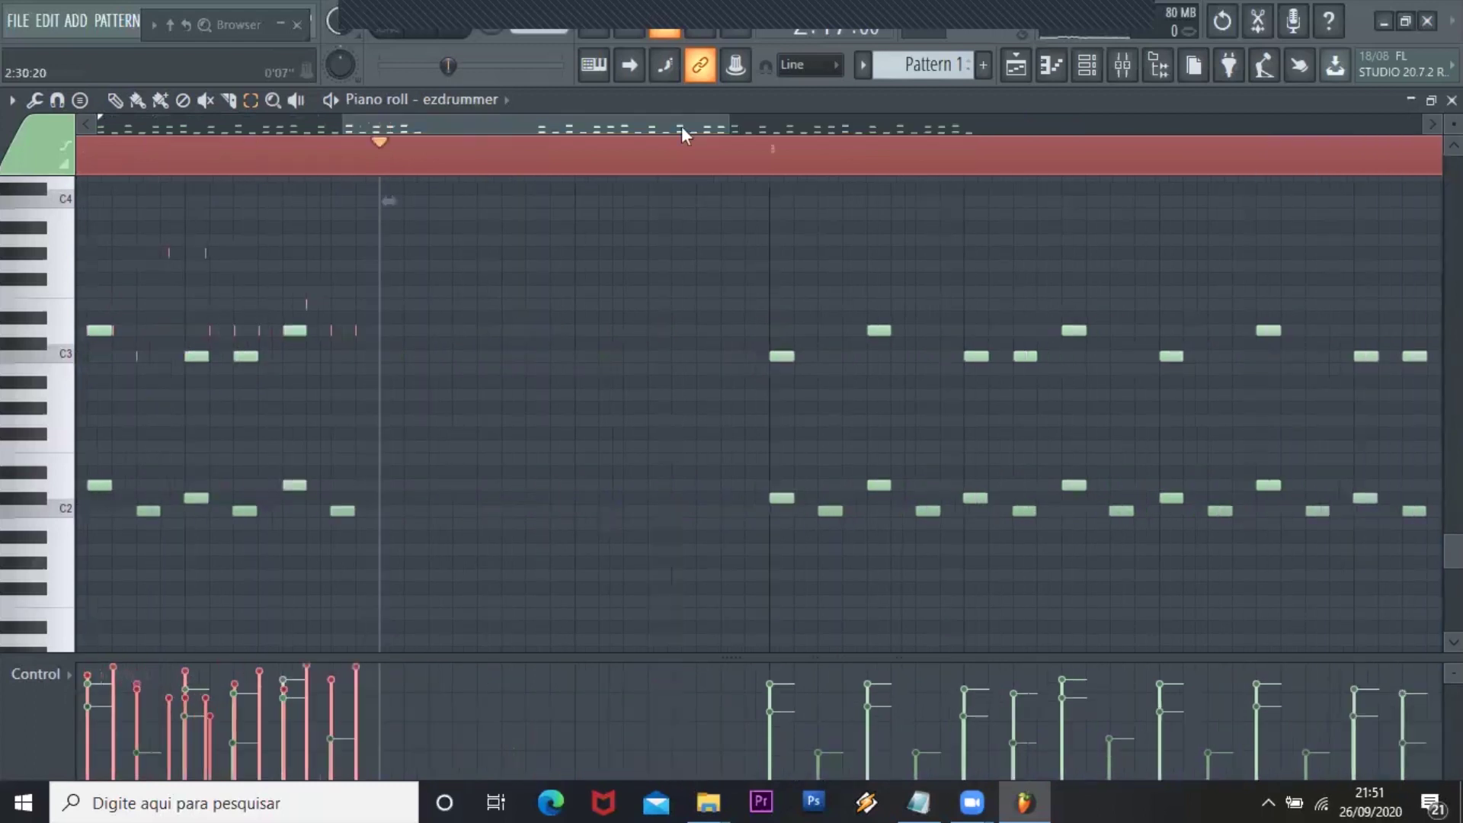
{"action": "scroll", "coordinate": [623, 122], "scroll_direction": "left", "scroll_amount": 2}
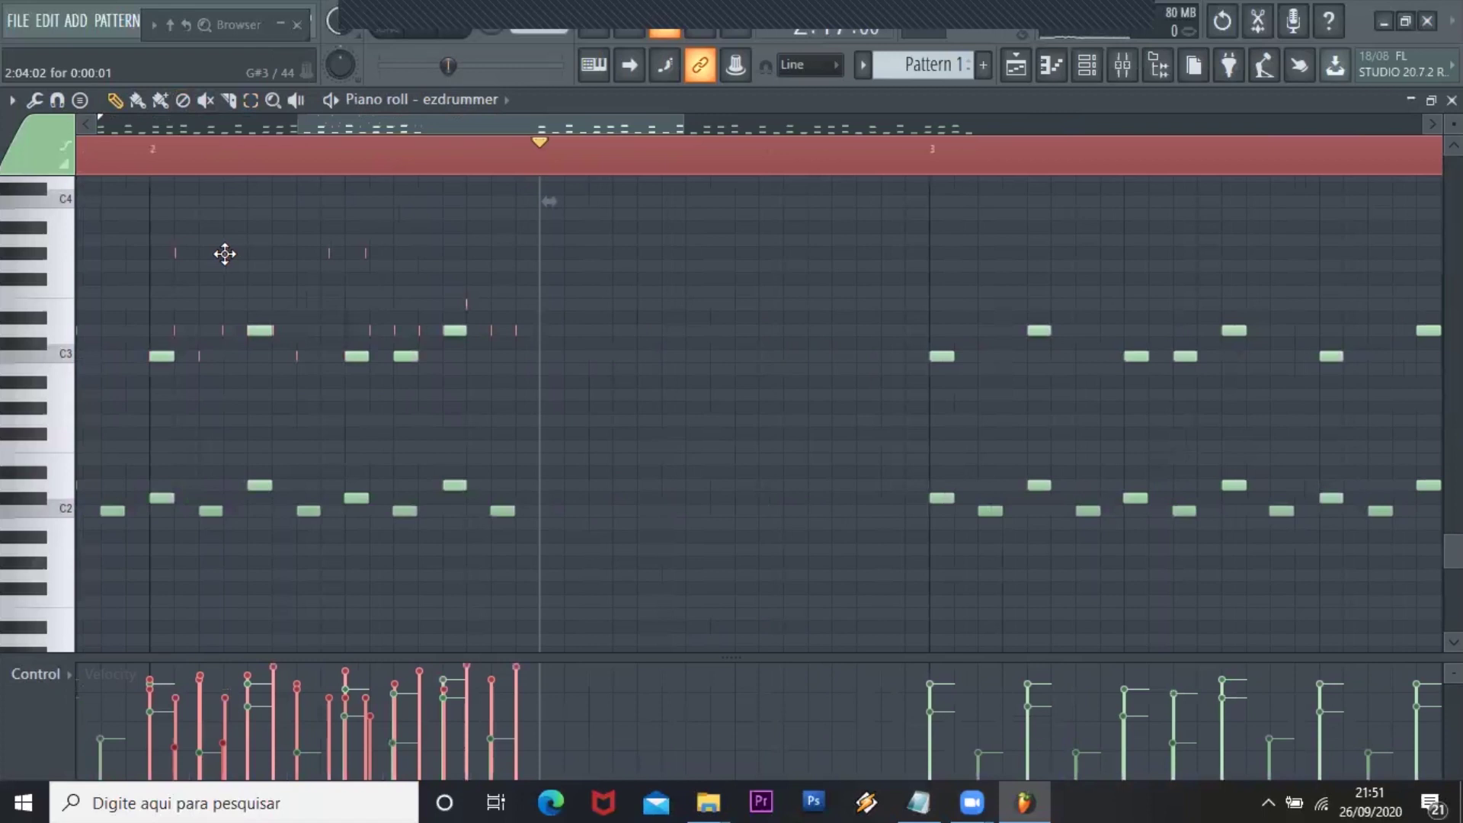
{"action": "left_click_drag", "start_coordinate": [225, 249], "coordinate": [249, 249]}
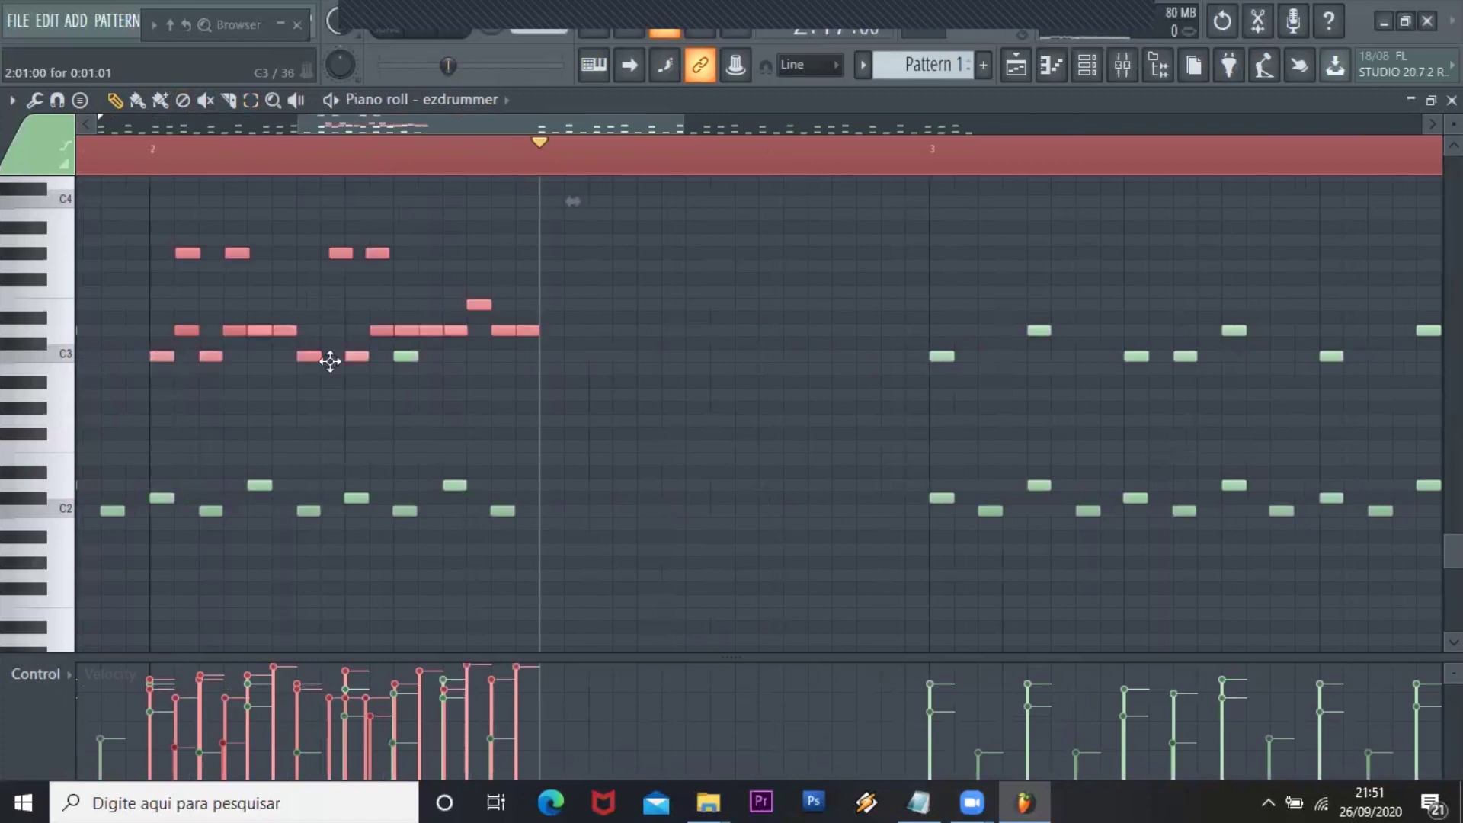
{"action": "left_click_drag", "start_coordinate": [330, 361], "coordinate": [696, 356]}
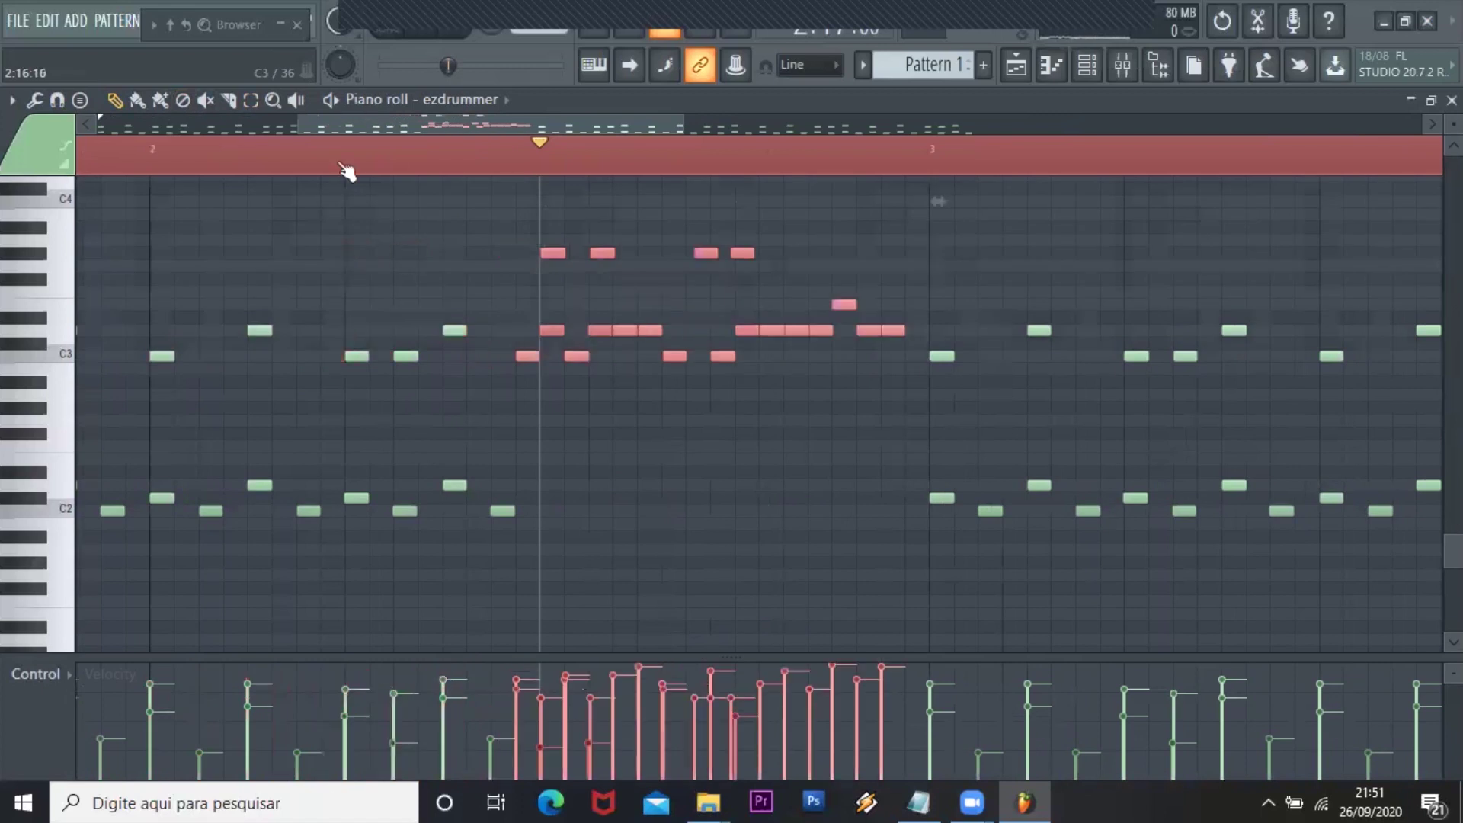
{"action": "key", "text": "shift+Right"}
Clear the selection and play back the beat with its fill from just before bar 2
{"action": "left_click", "coordinate": [131, 171], "text": "ctrl"}
{"action": "key", "text": "space"}
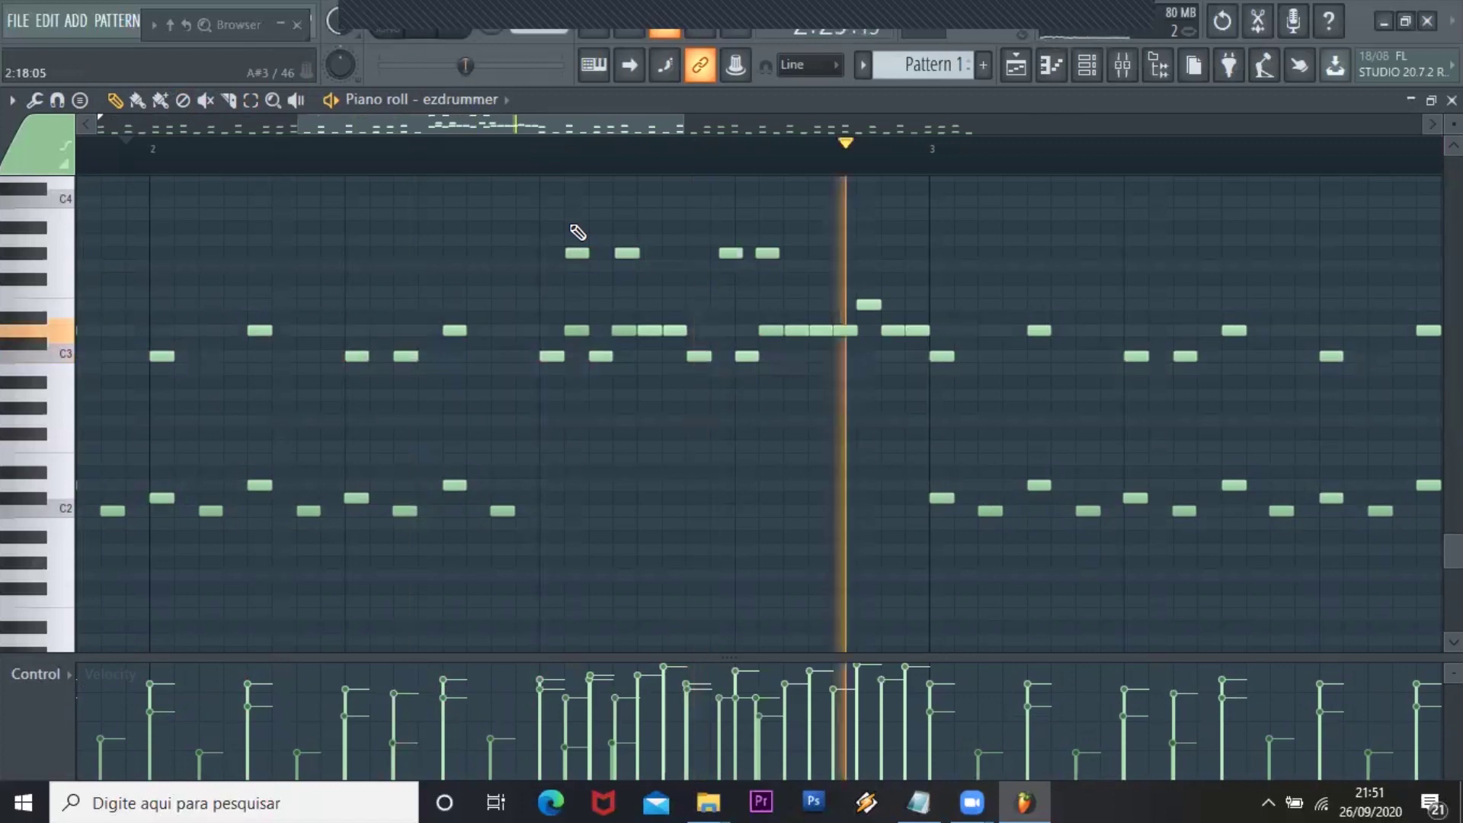
{"action": "scroll", "coordinate": [578, 232], "scroll_direction": "up", "scroll_amount": 1}
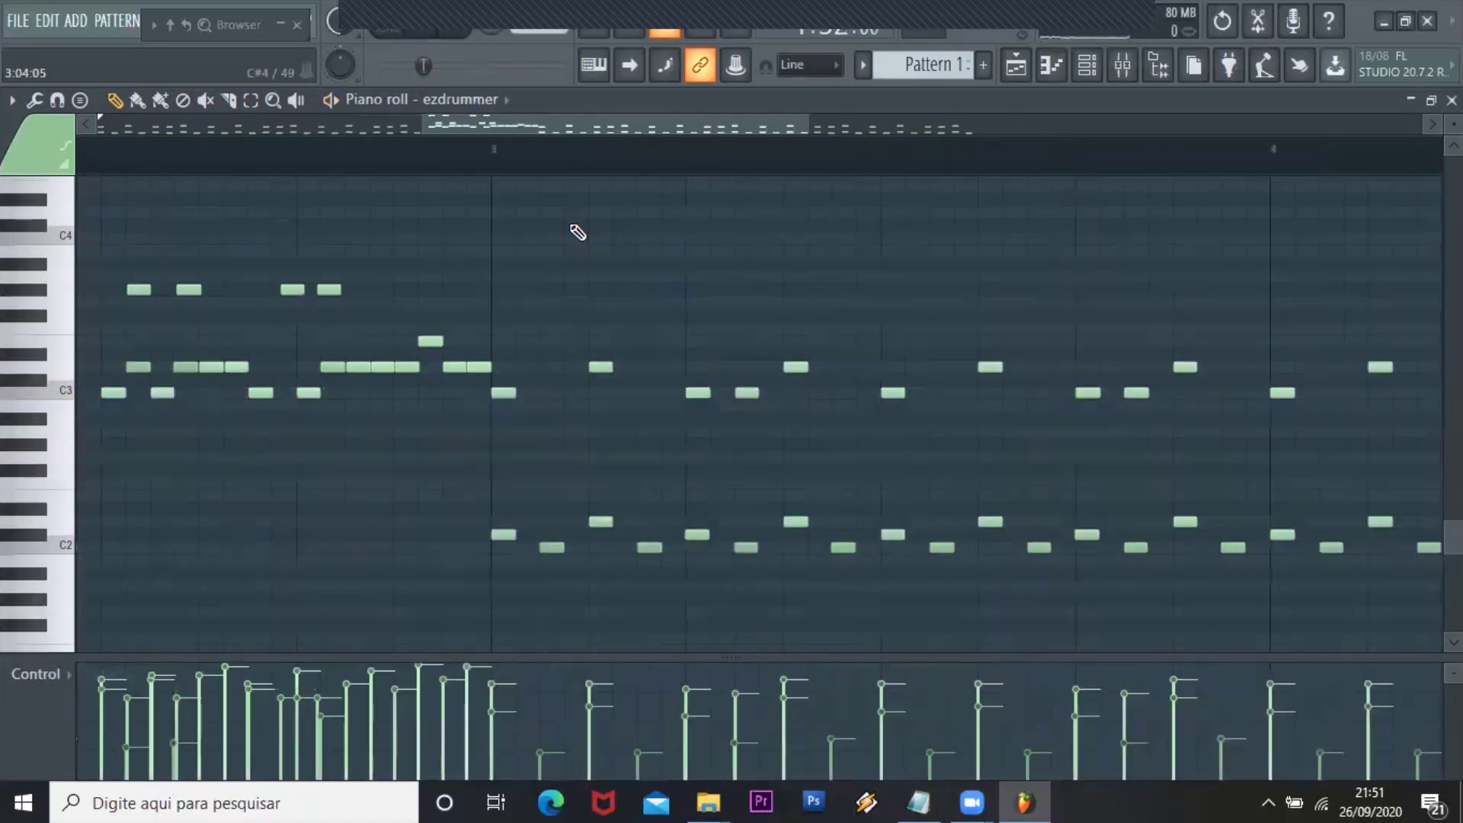
Replace the C#2 note at the start of bar 3 with a one-step E4 note and accept its note properties
{"action": "scroll", "coordinate": [546, 382], "scroll_direction": "down", "scroll_amount": 1}
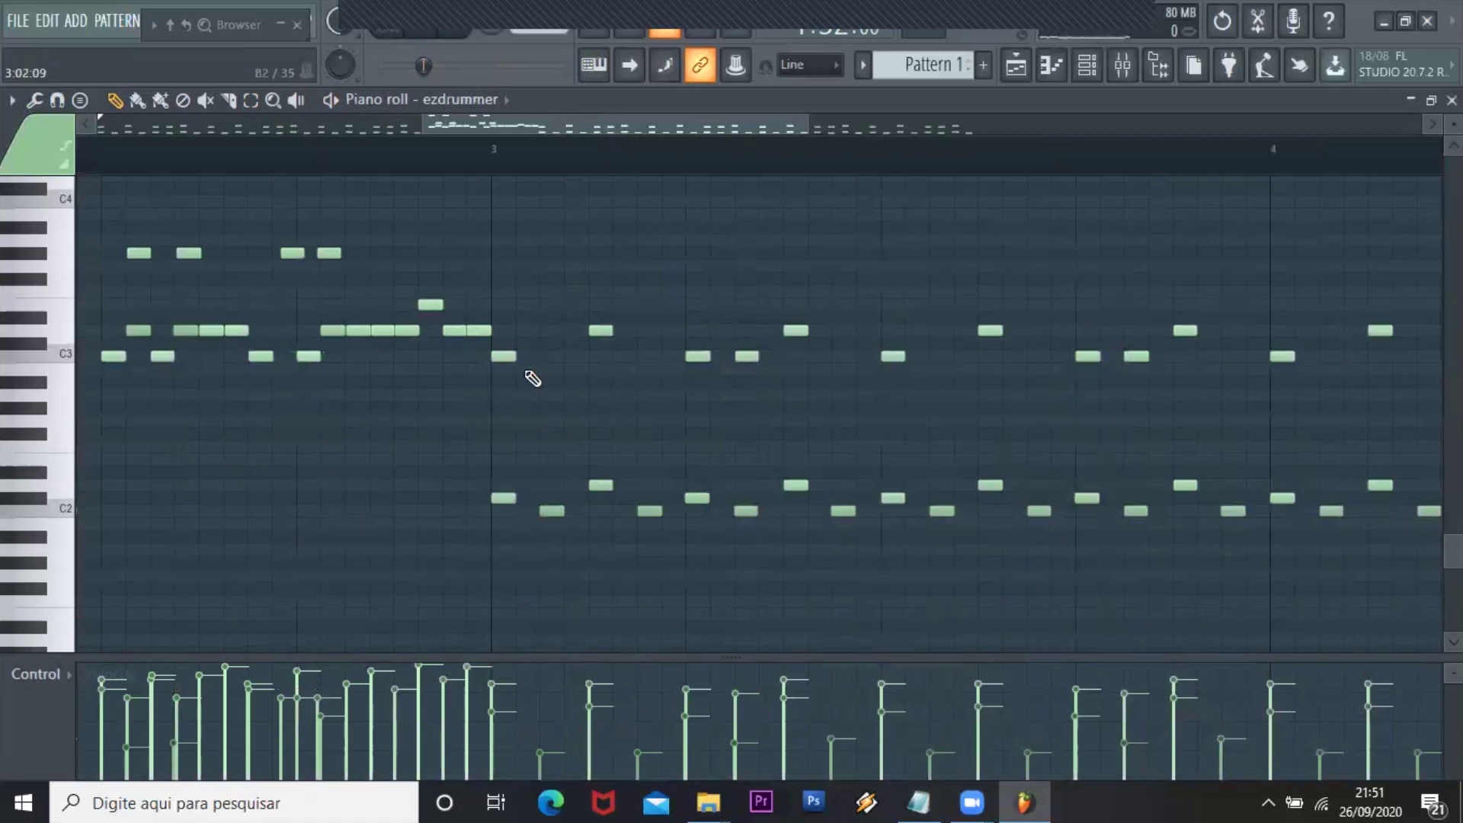
{"action": "right_click", "coordinate": [507, 500]}
{"action": "scroll", "coordinate": [508, 502], "scroll_direction": "up", "scroll_amount": 2}
{"action": "scroll", "coordinate": [506, 340], "scroll_direction": "up", "scroll_amount": 3}
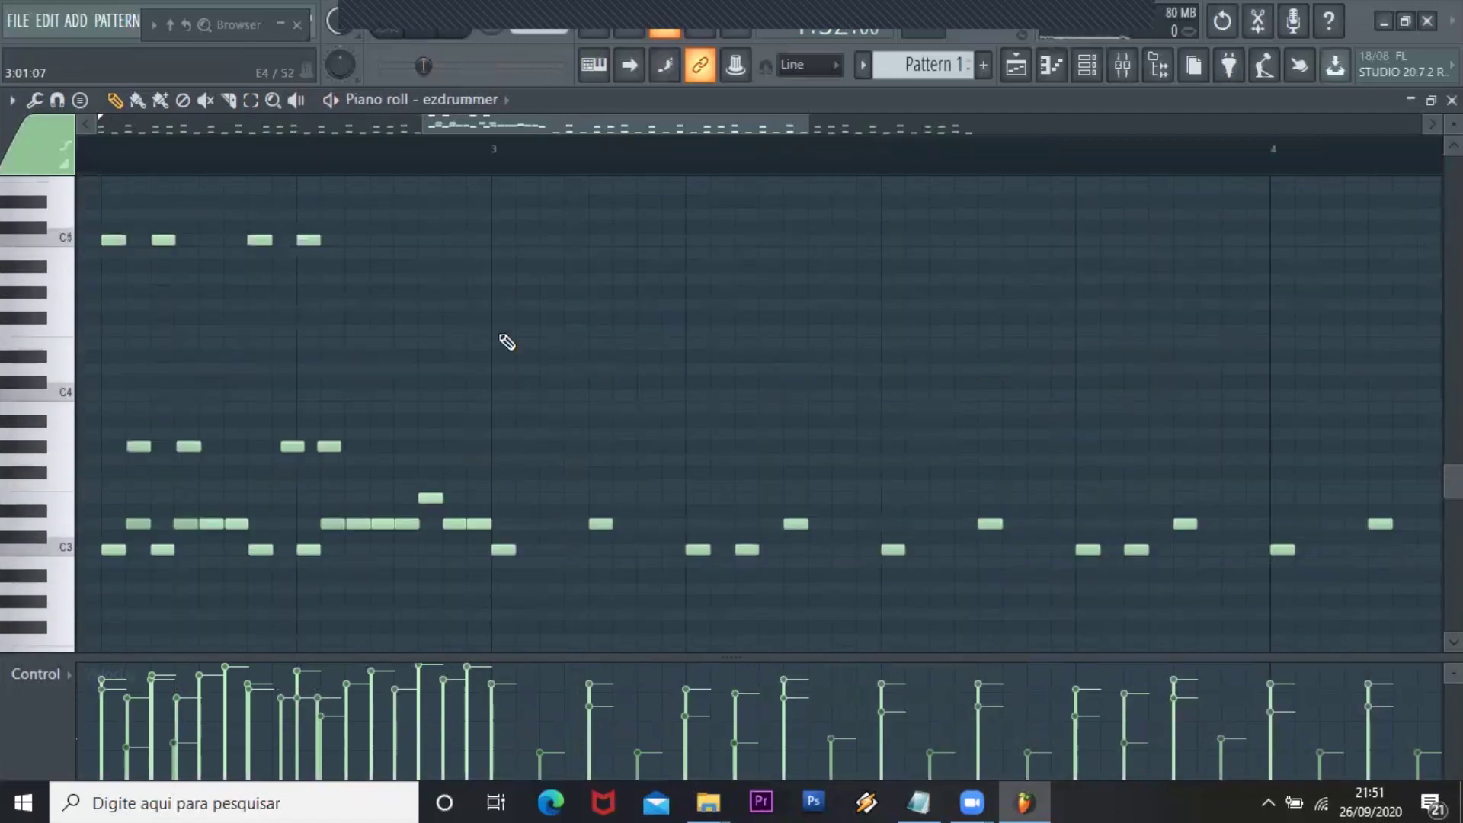
{"action": "left_click", "coordinate": [494, 343]}
{"action": "double_click", "coordinate": [499, 343]}
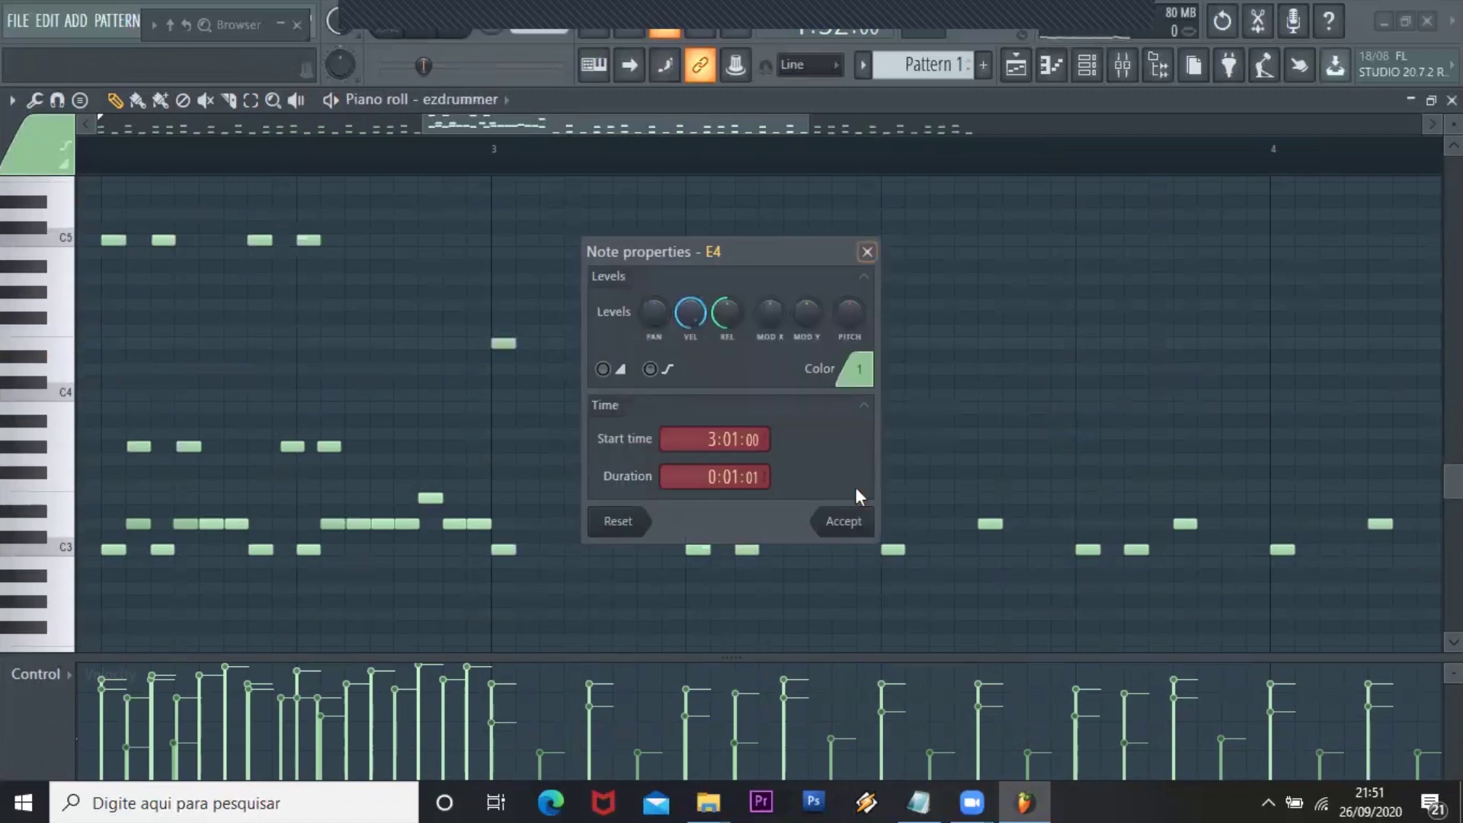
{"action": "left_click", "coordinate": [855, 518]}
Play back the fill and the hit at the start of bar 3, starting from the first half of bar 2
{"action": "left_click", "coordinate": [126, 167]}
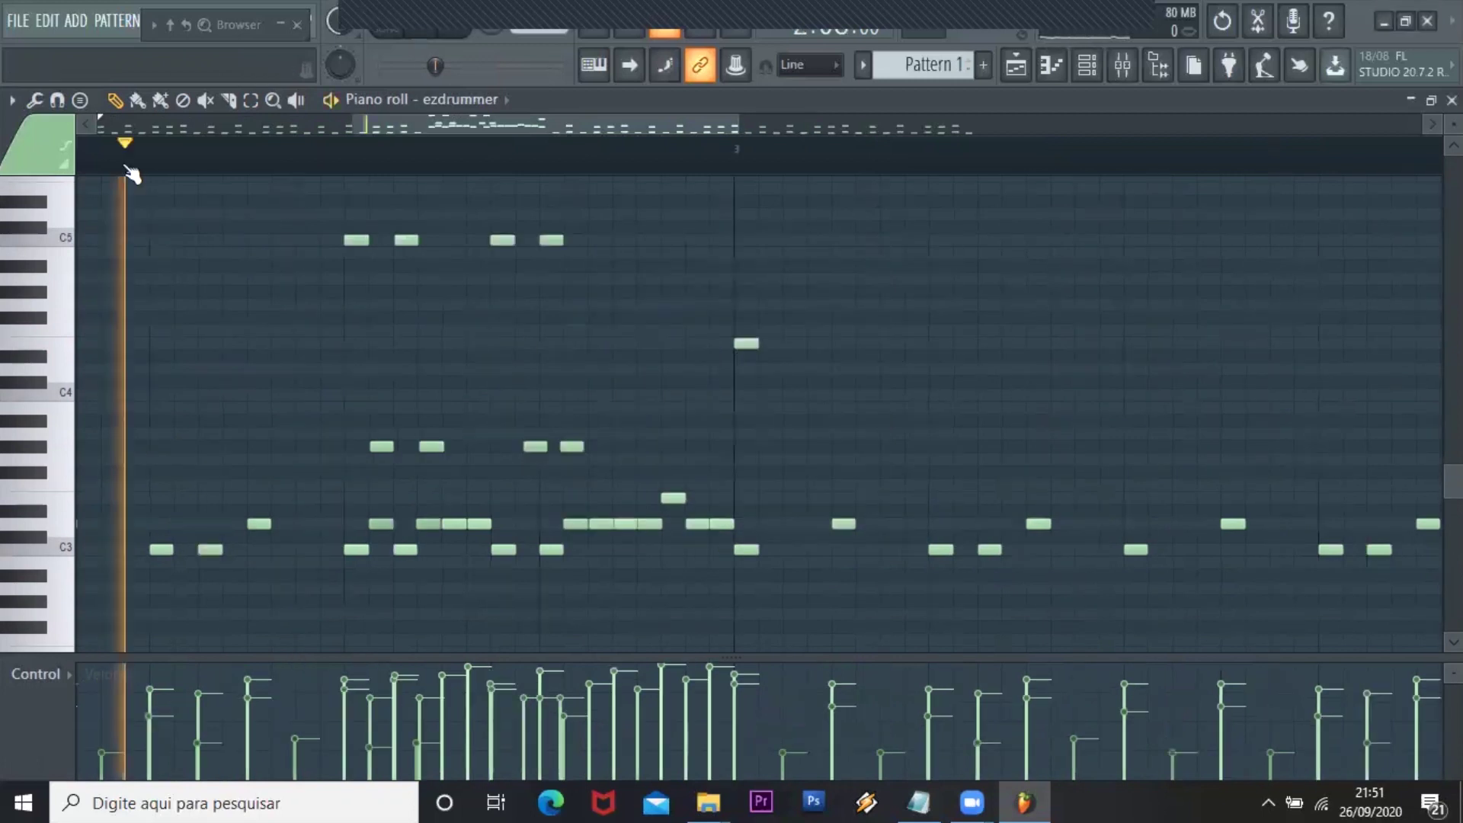
{"action": "key", "text": "space"}
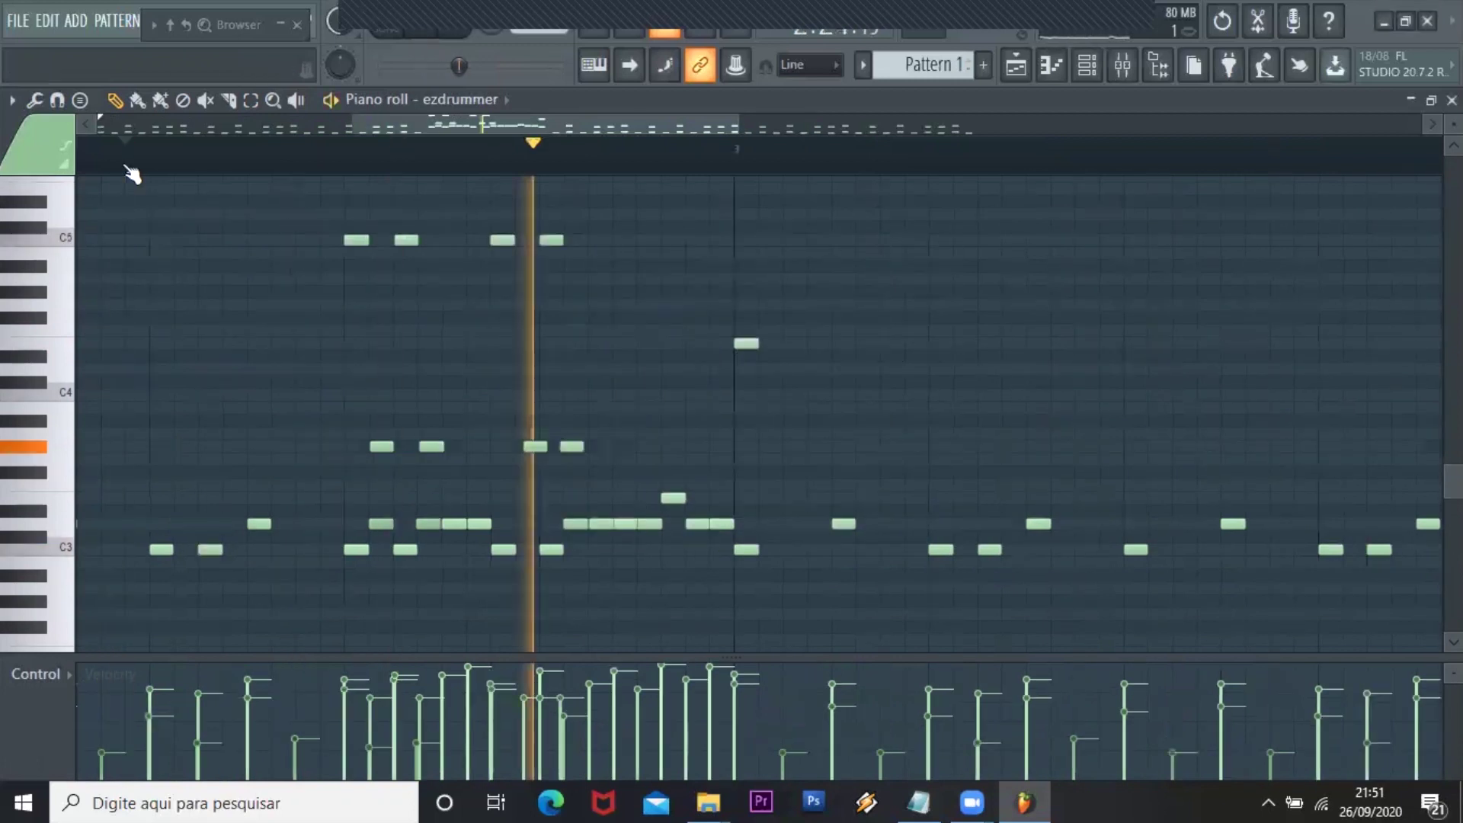
{"action": "key", "text": "space"}
{"action": "scroll", "coordinate": [131, 173], "scroll_direction": "down", "scroll_amount": 3}
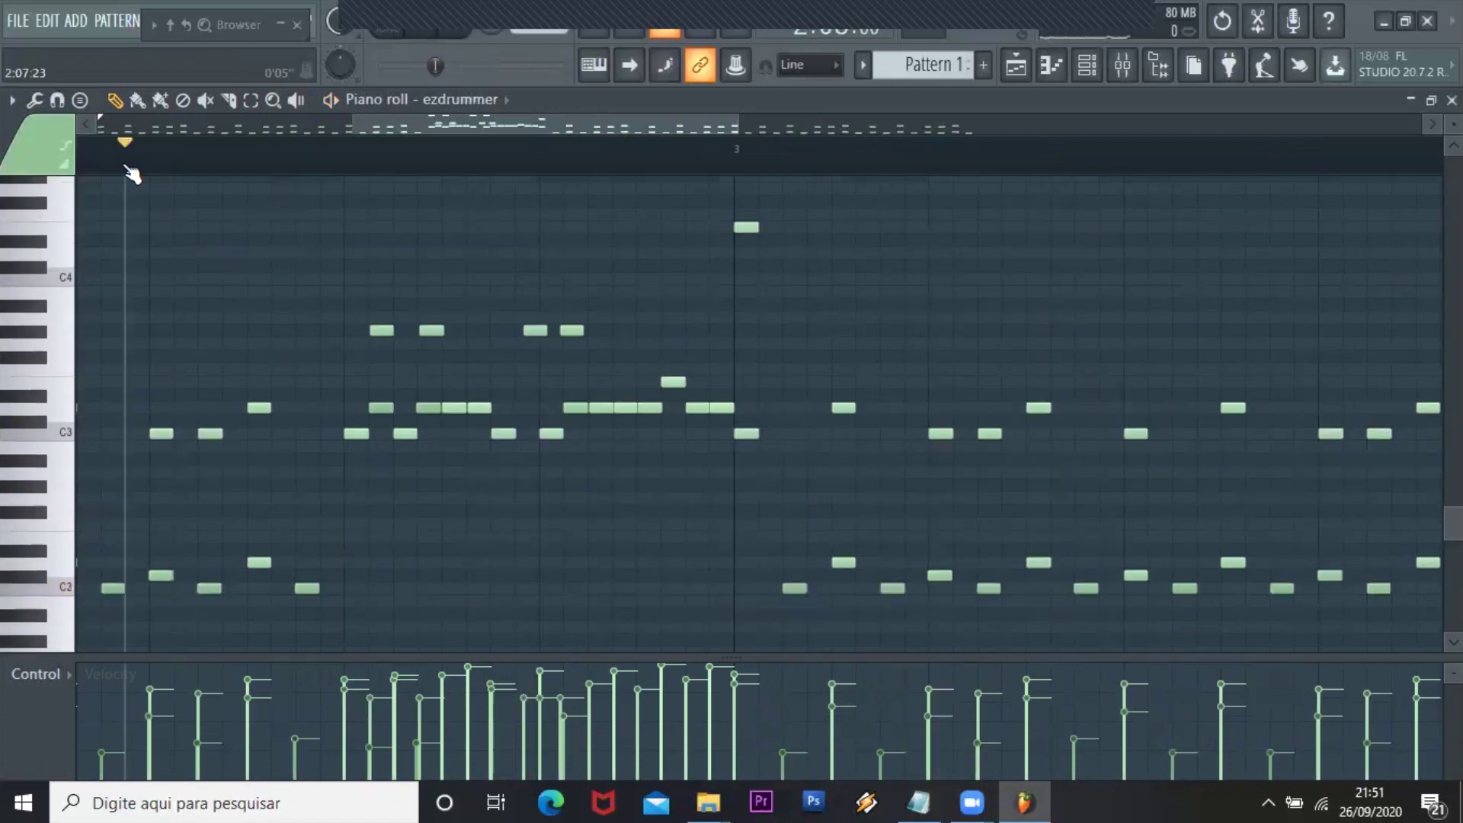
{"action": "scroll", "coordinate": [131, 174], "scroll_direction": "up", "scroll_amount": 2}
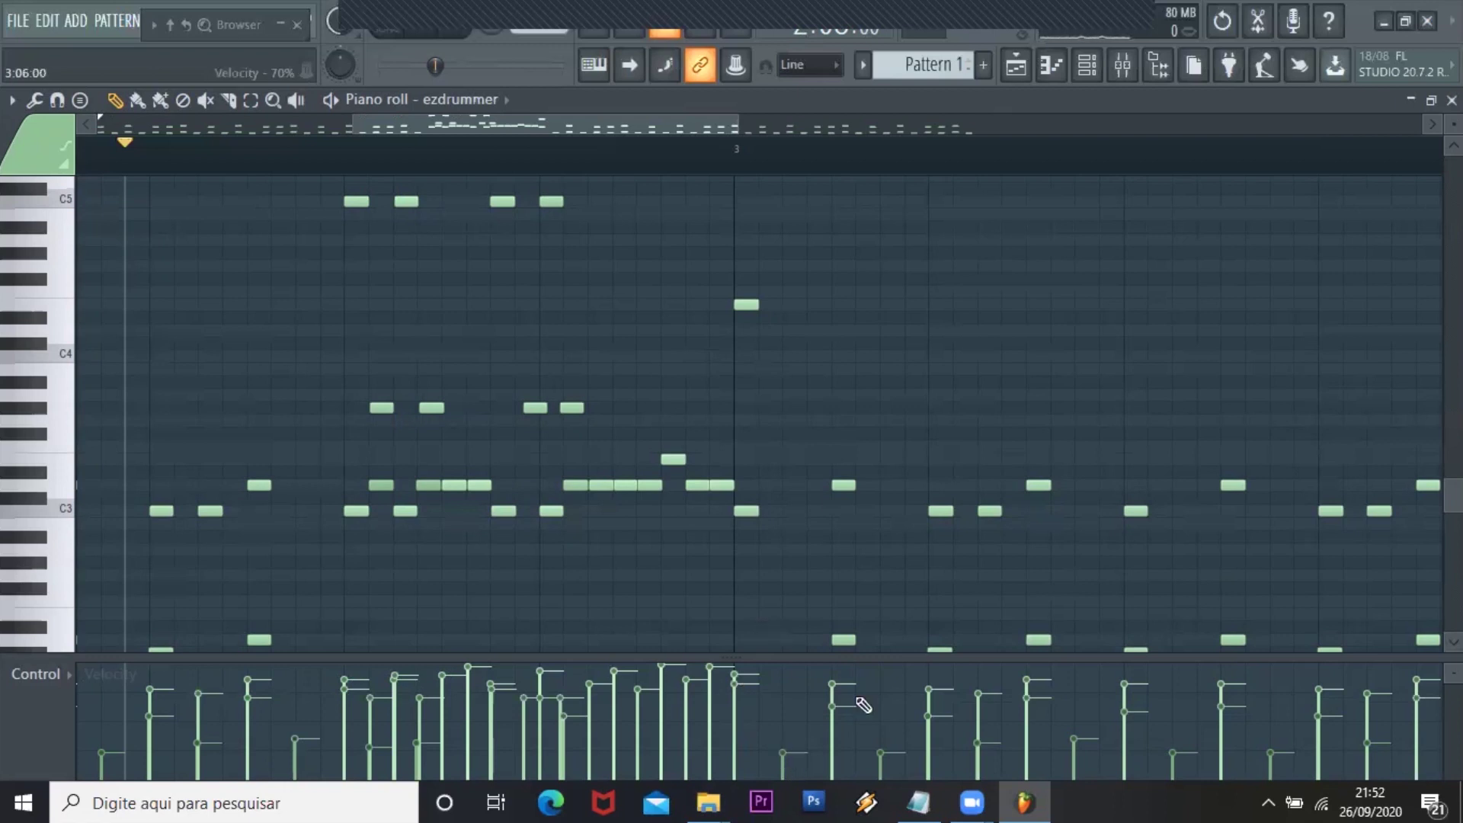
Lower the velocities of the notes in bar 1's second half to one even low level and play that section back
{"action": "scroll", "coordinate": [900, 692], "scroll_direction": "left", "scroll_amount": 1}
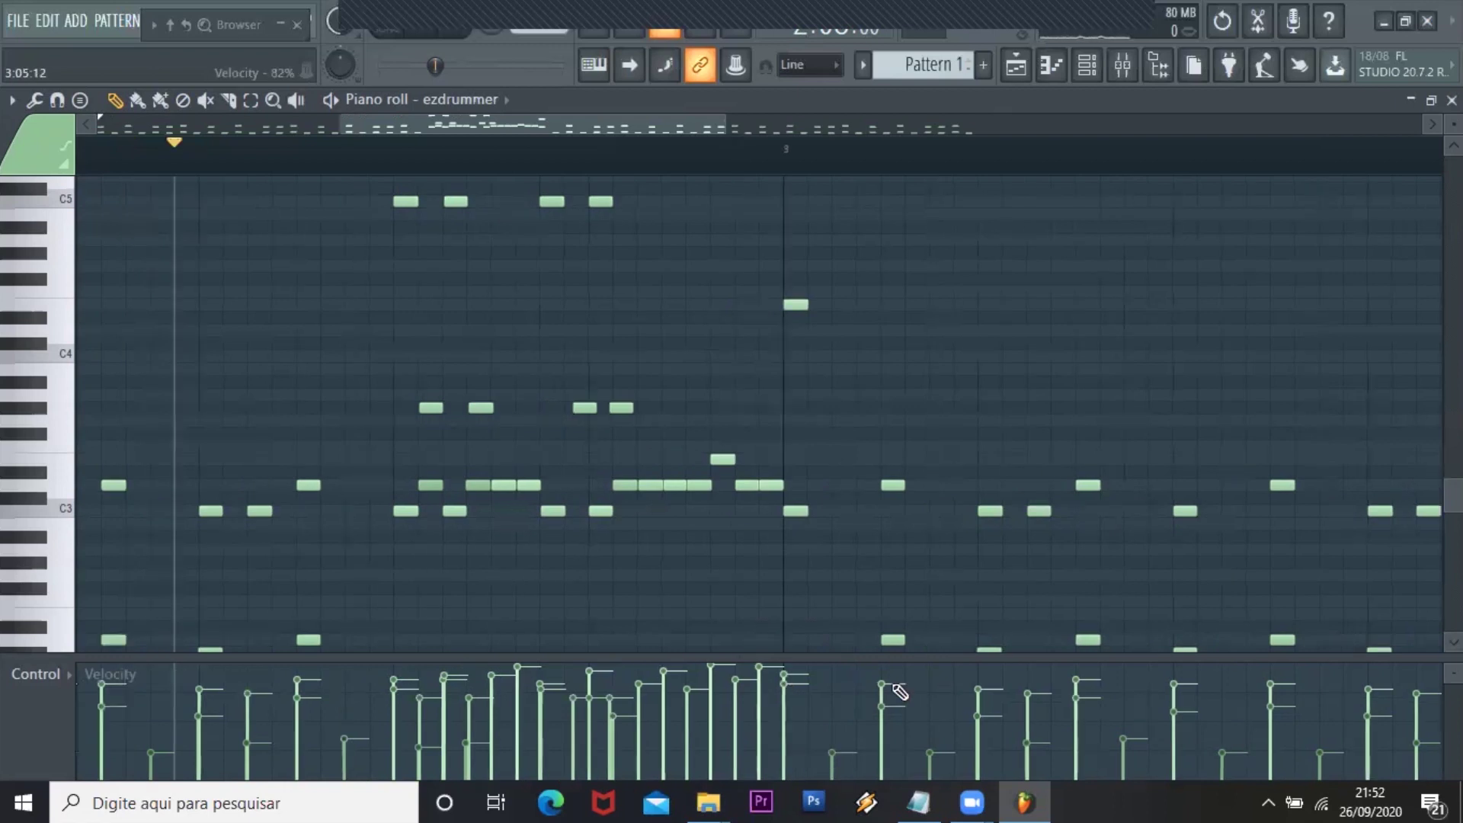
{"action": "scroll", "coordinate": [900, 692], "scroll_direction": "left", "scroll_amount": 17}
{"action": "left_click_drag", "start_coordinate": [653, 762], "coordinate": [777, 768]}
{"action": "left_click", "coordinate": [279, 163]}
{"action": "key", "text": "space"}
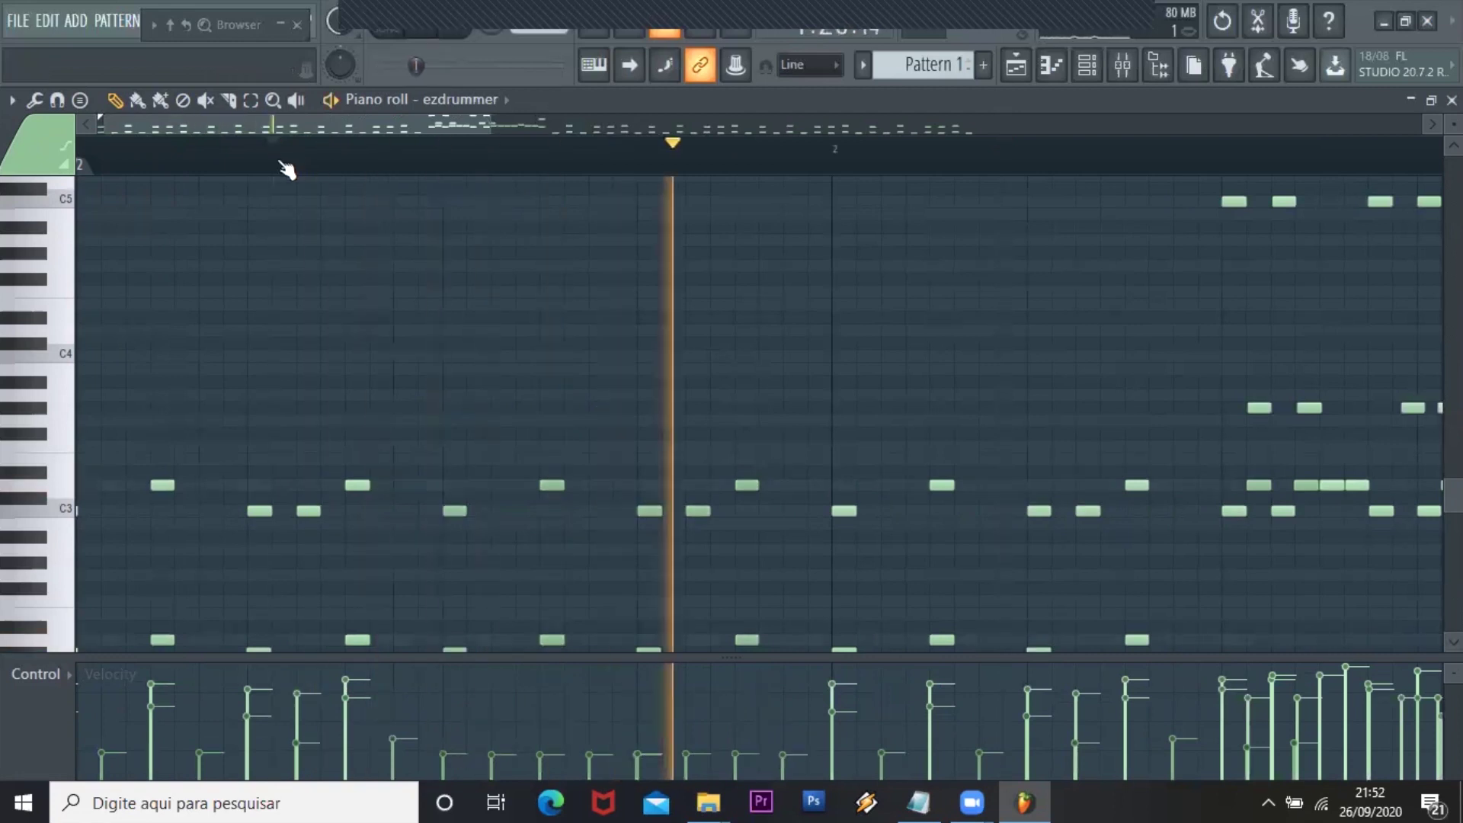
{"action": "key", "text": "space"}
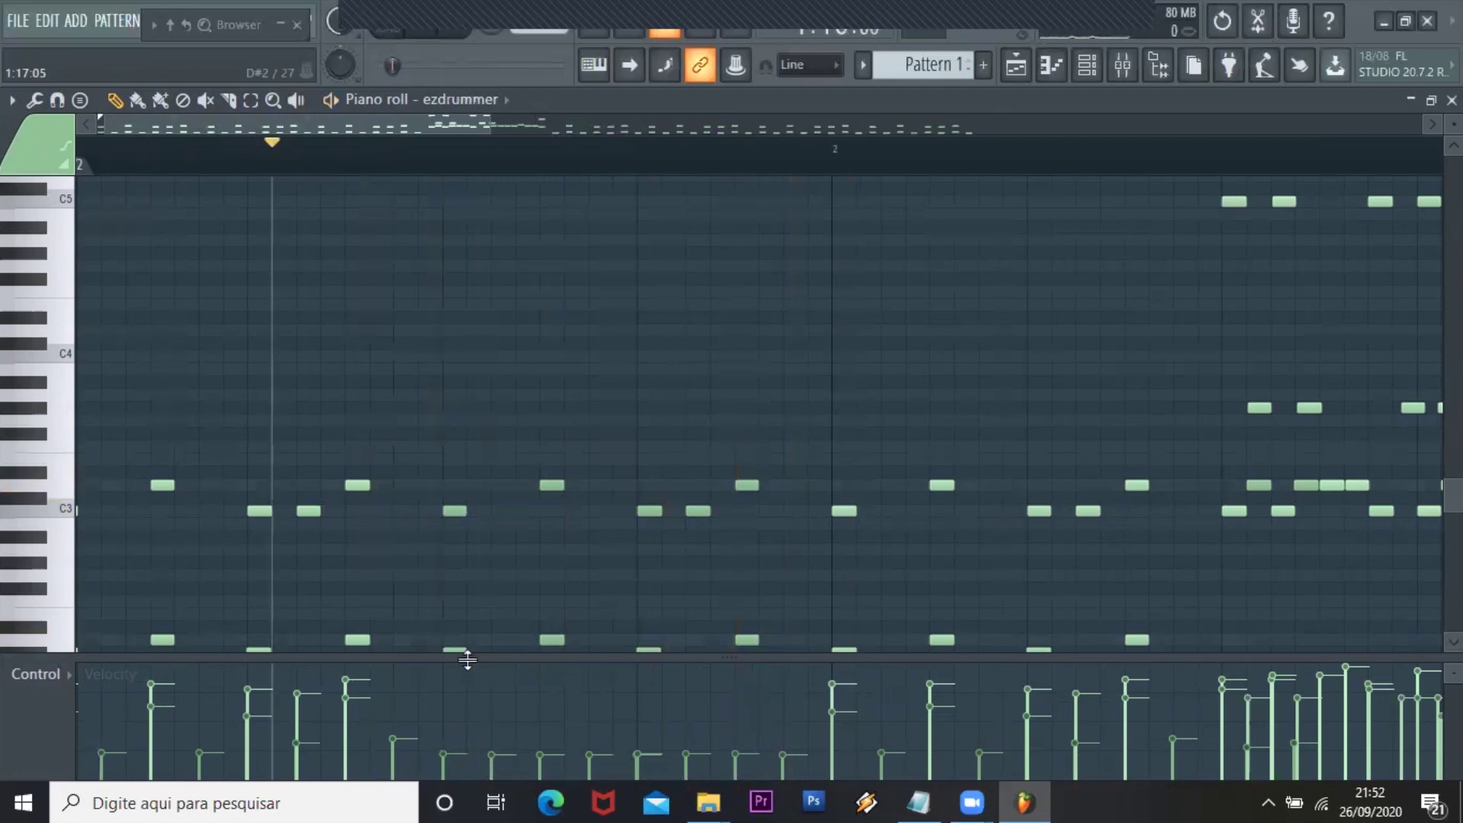
Raise the velocities of the notes in bar 1's second half to near maximum and play that section back
{"action": "left_click_drag", "start_coordinate": [777, 676], "coordinate": [802, 674]}
{"action": "key", "text": "space"}
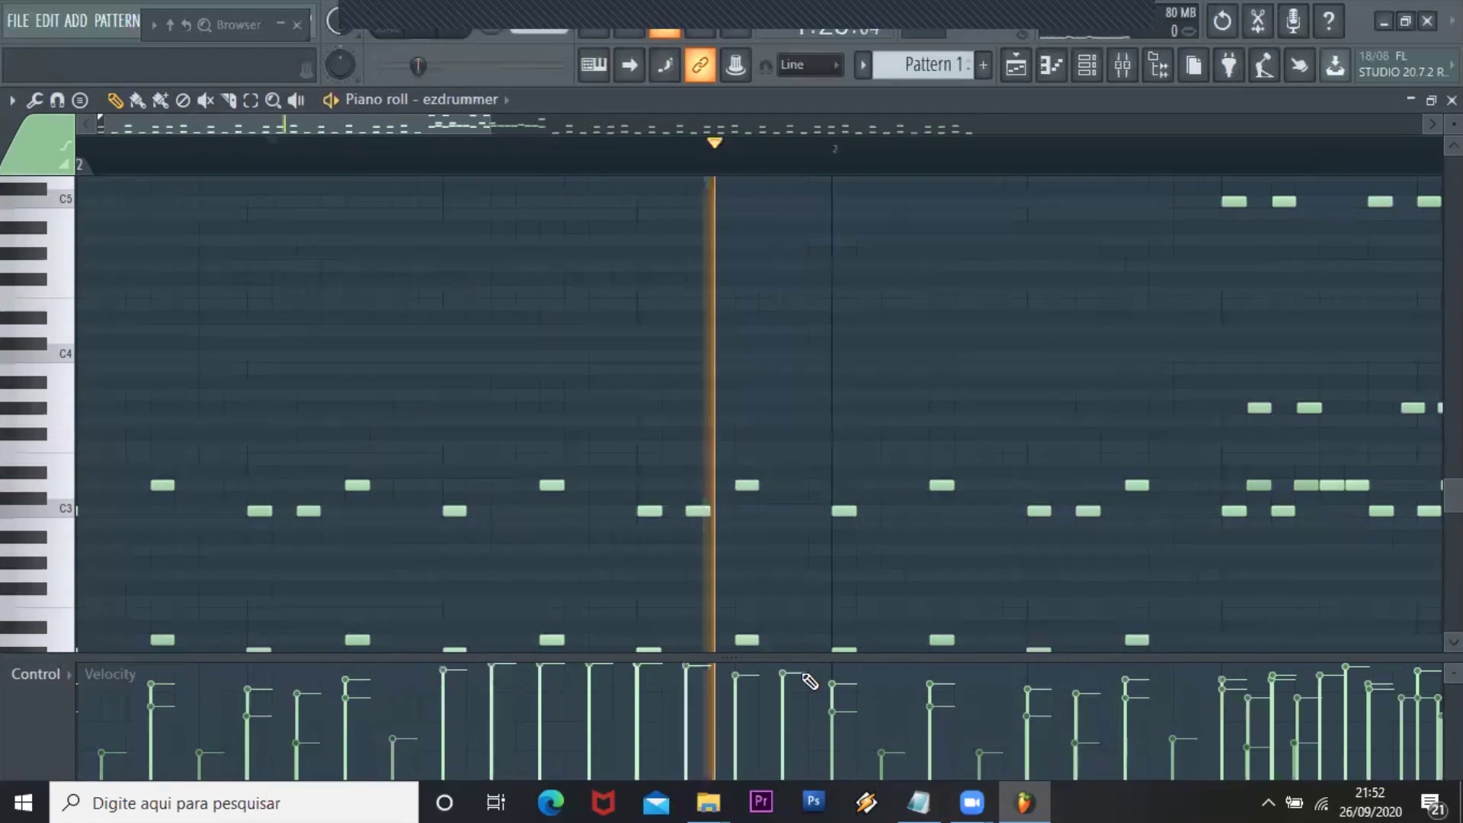
{"action": "key", "text": "space"}
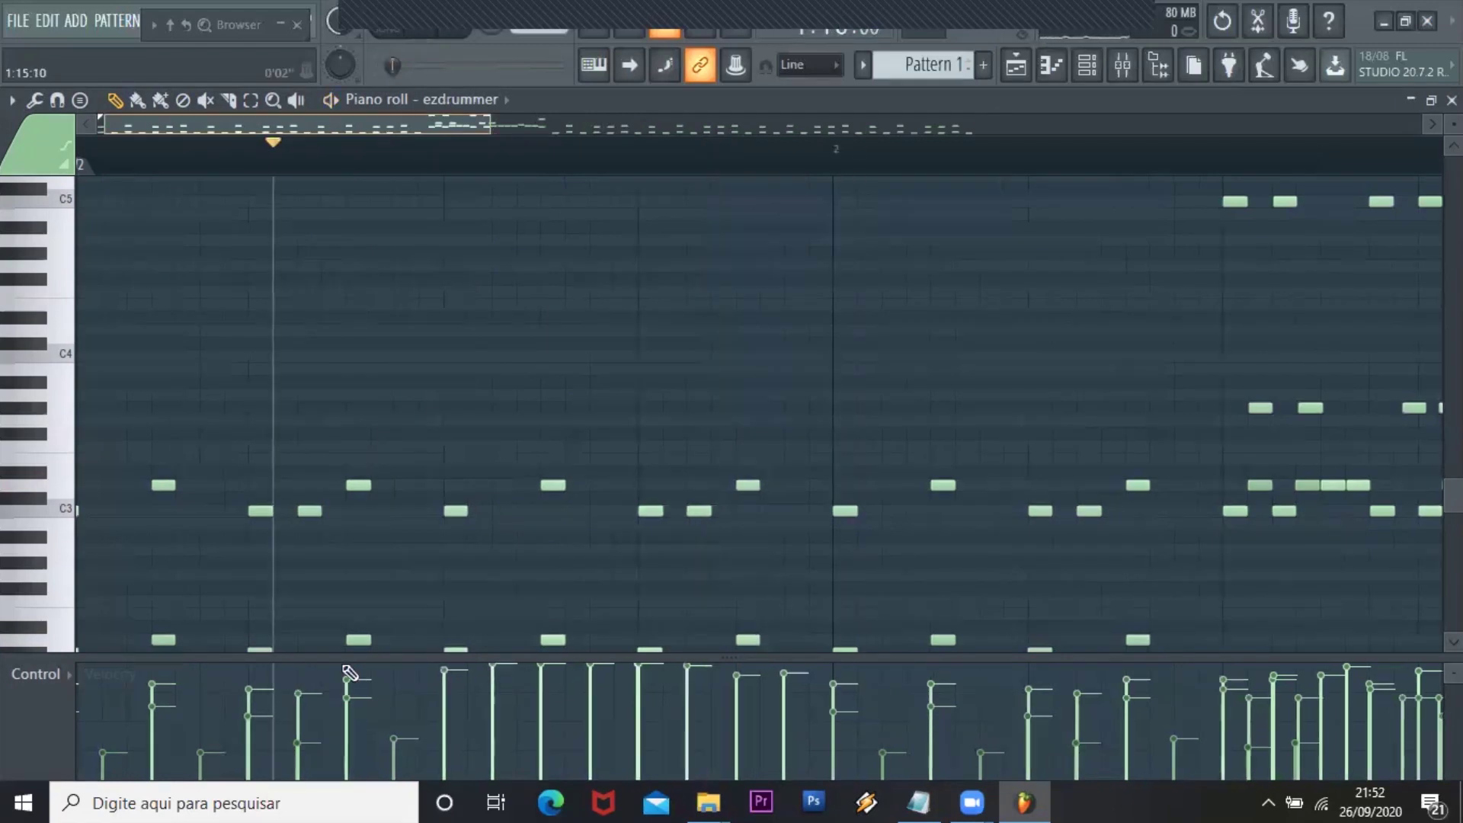
Open the ezdrummer window and toggle its Humanize option off and back on
{"action": "scroll", "coordinate": [180, 640], "scroll_direction": "left", "scroll_amount": 1}
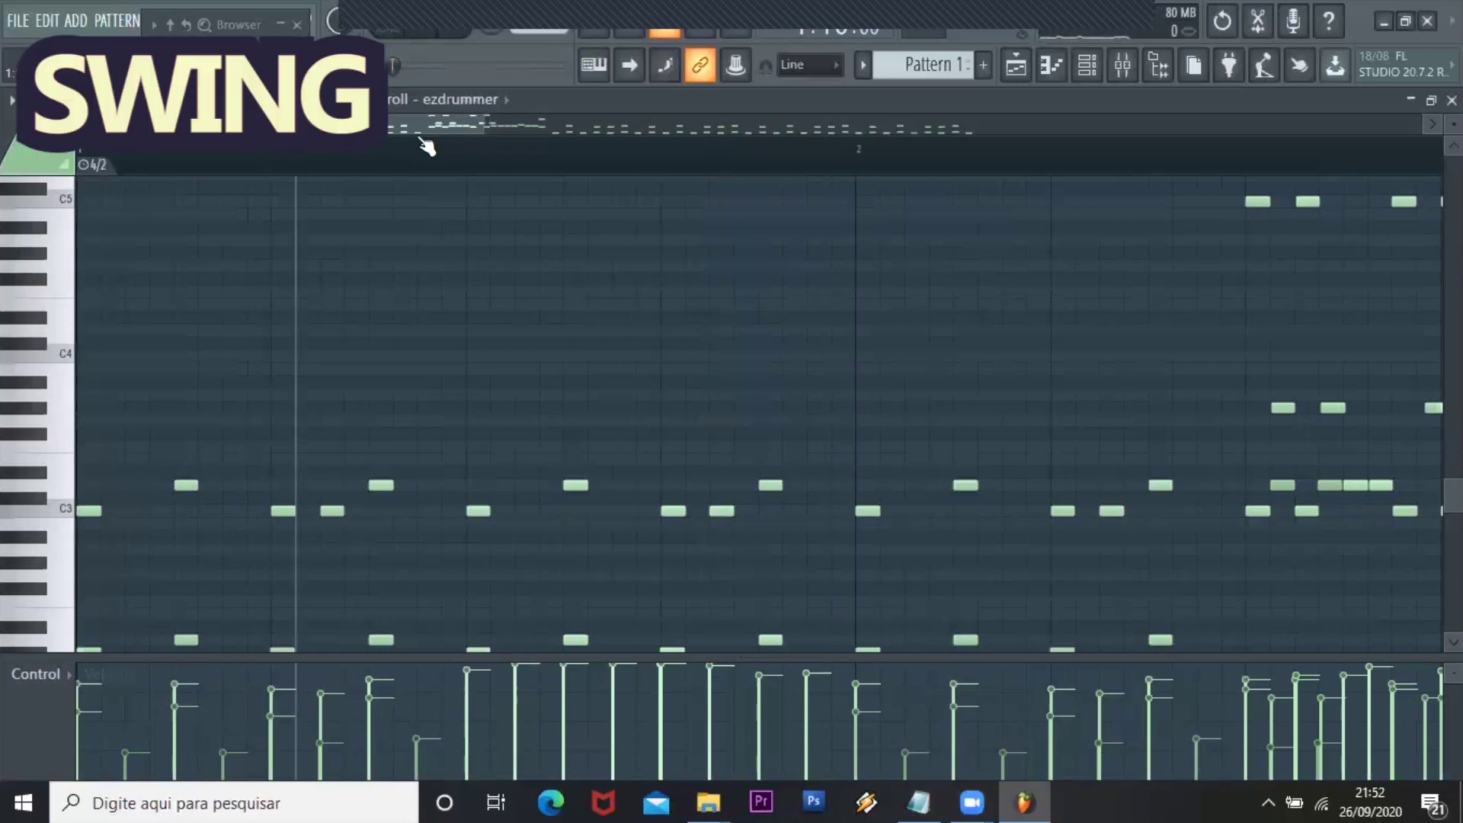
{"action": "left_click_drag", "start_coordinate": [771, 147], "coordinate": [1127, 58]}
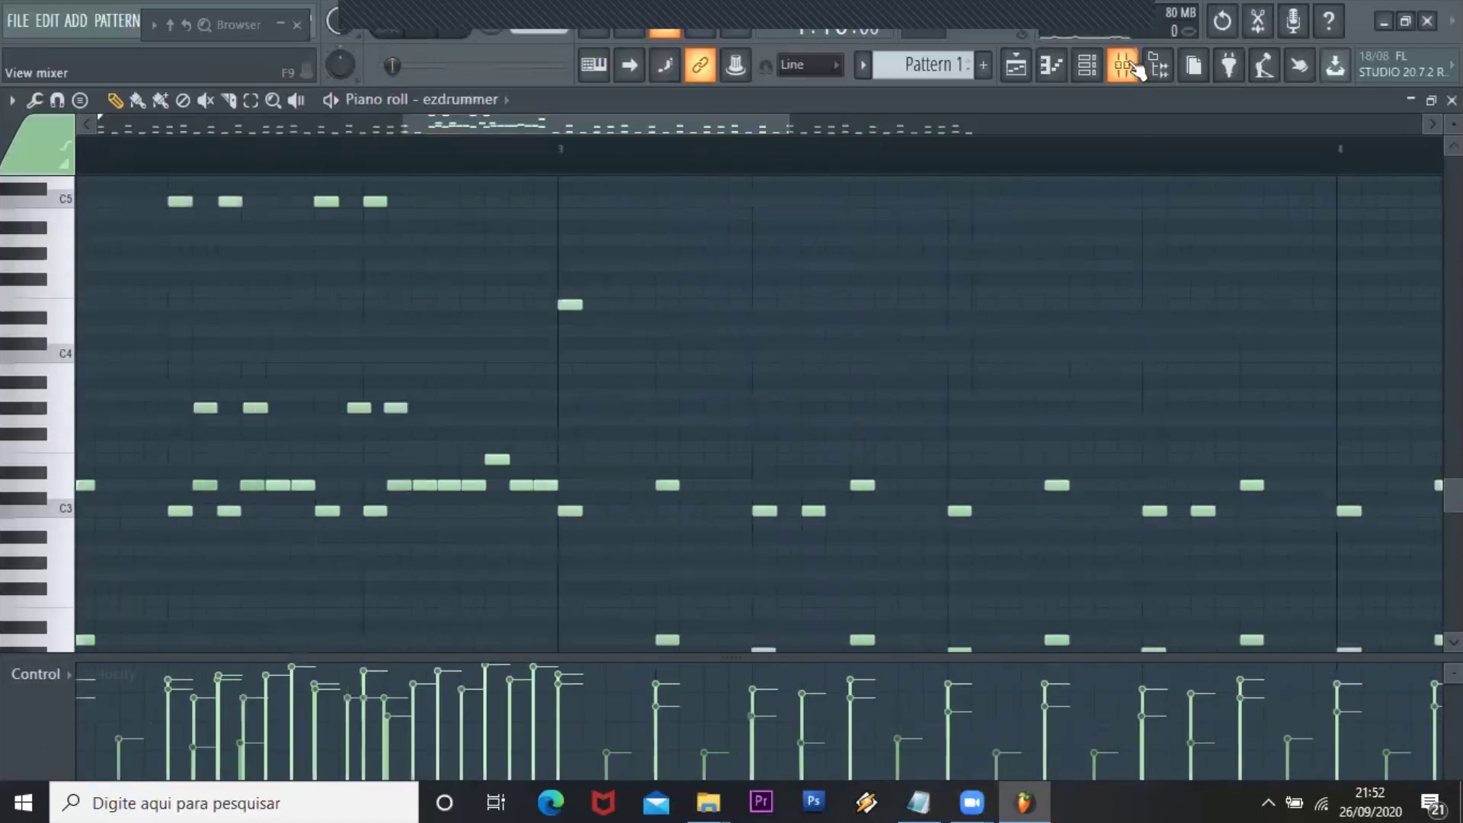
{"action": "left_click", "coordinate": [1122, 65]}
{"action": "left_click", "coordinate": [702, 273]}
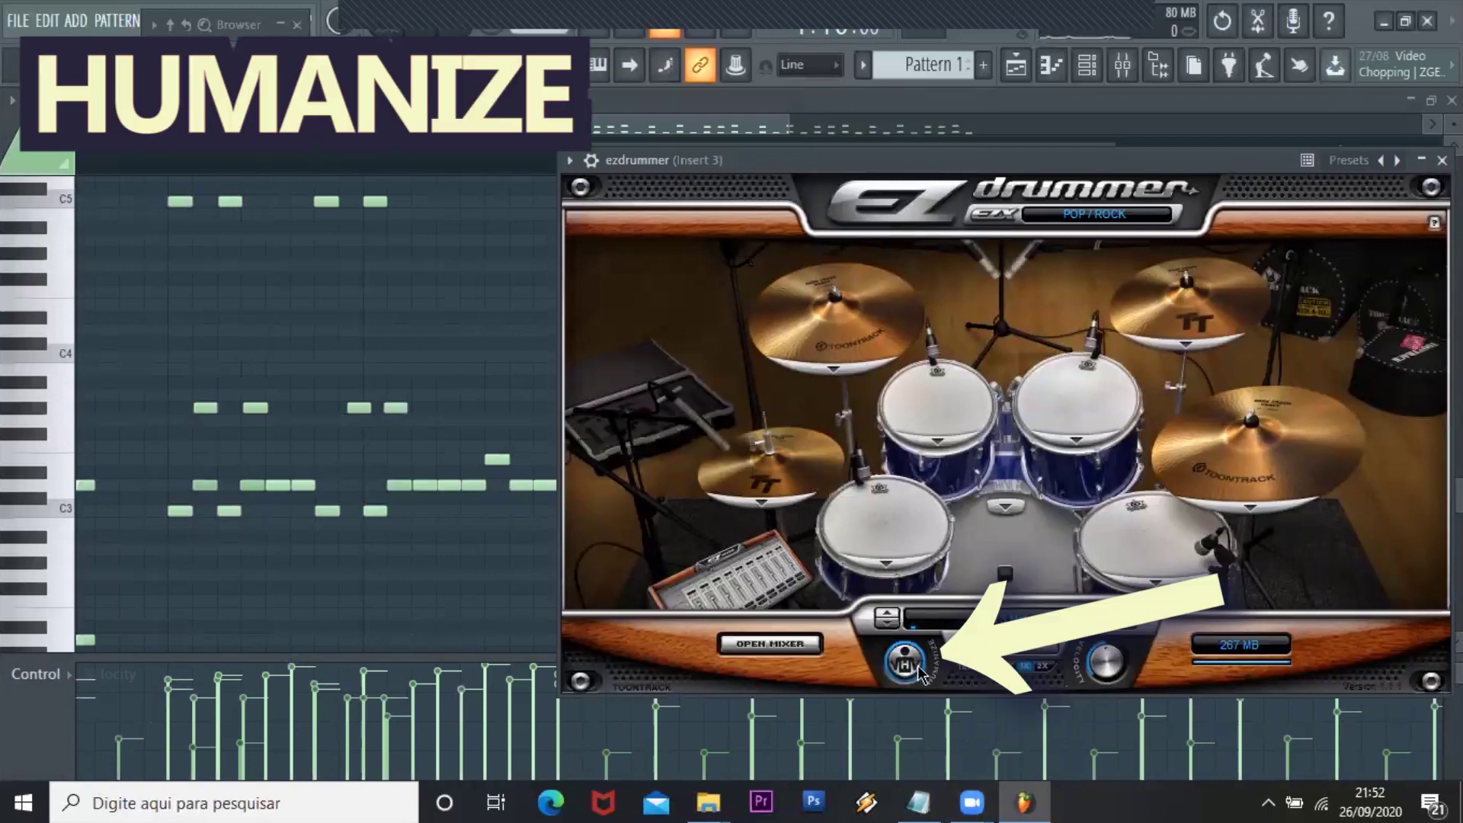
{"action": "left_click", "coordinate": [908, 661]}
{"action": "left_click", "coordinate": [907, 661]}
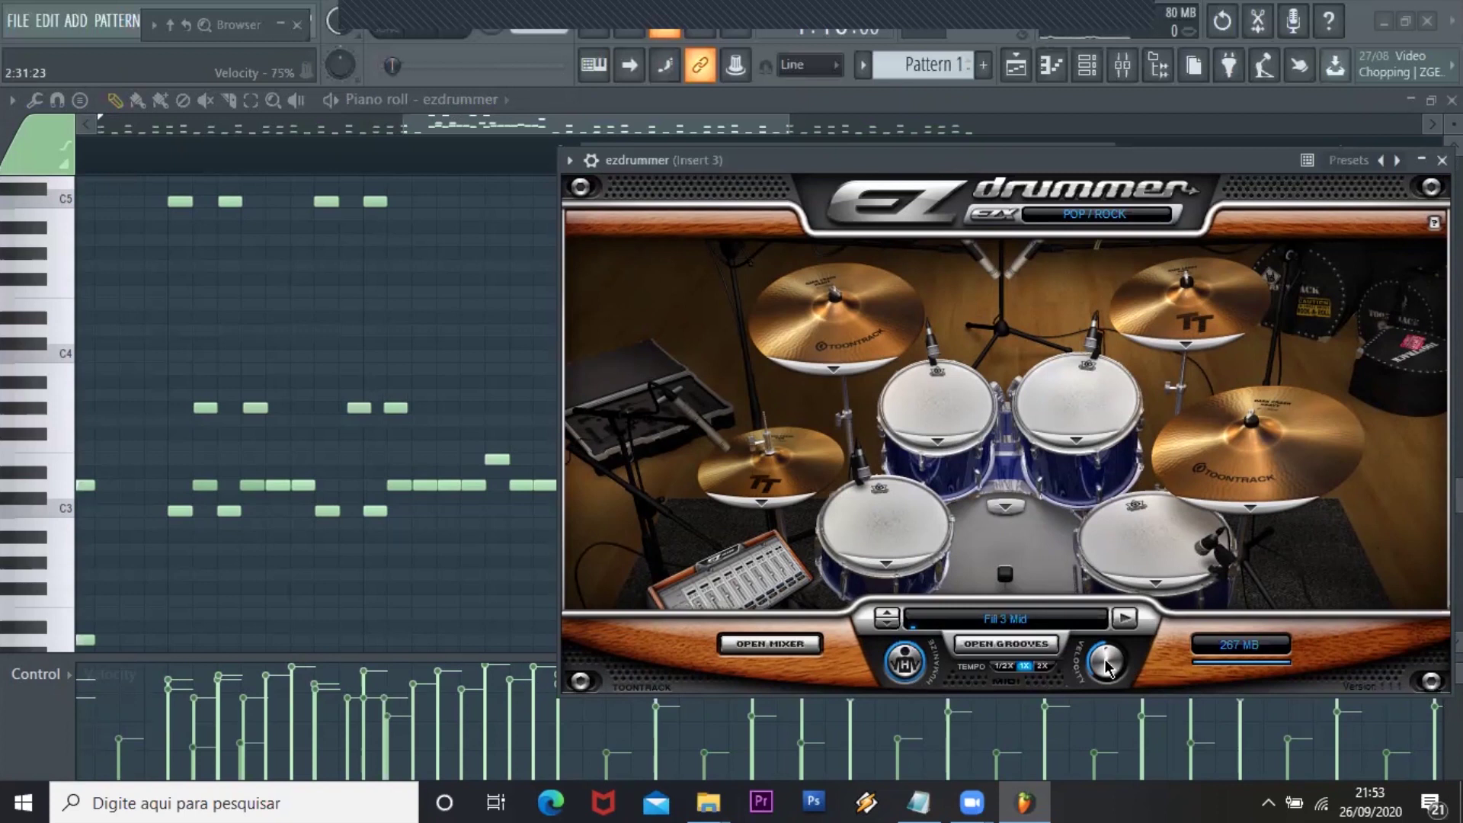
Audition the groove 07: Hats 8th Hard Closed/Ghost in ezdrummer while turning the Velocity knob down and up
{"action": "left_click_drag", "start_coordinate": [1103, 665], "coordinate": [1106, 697]}
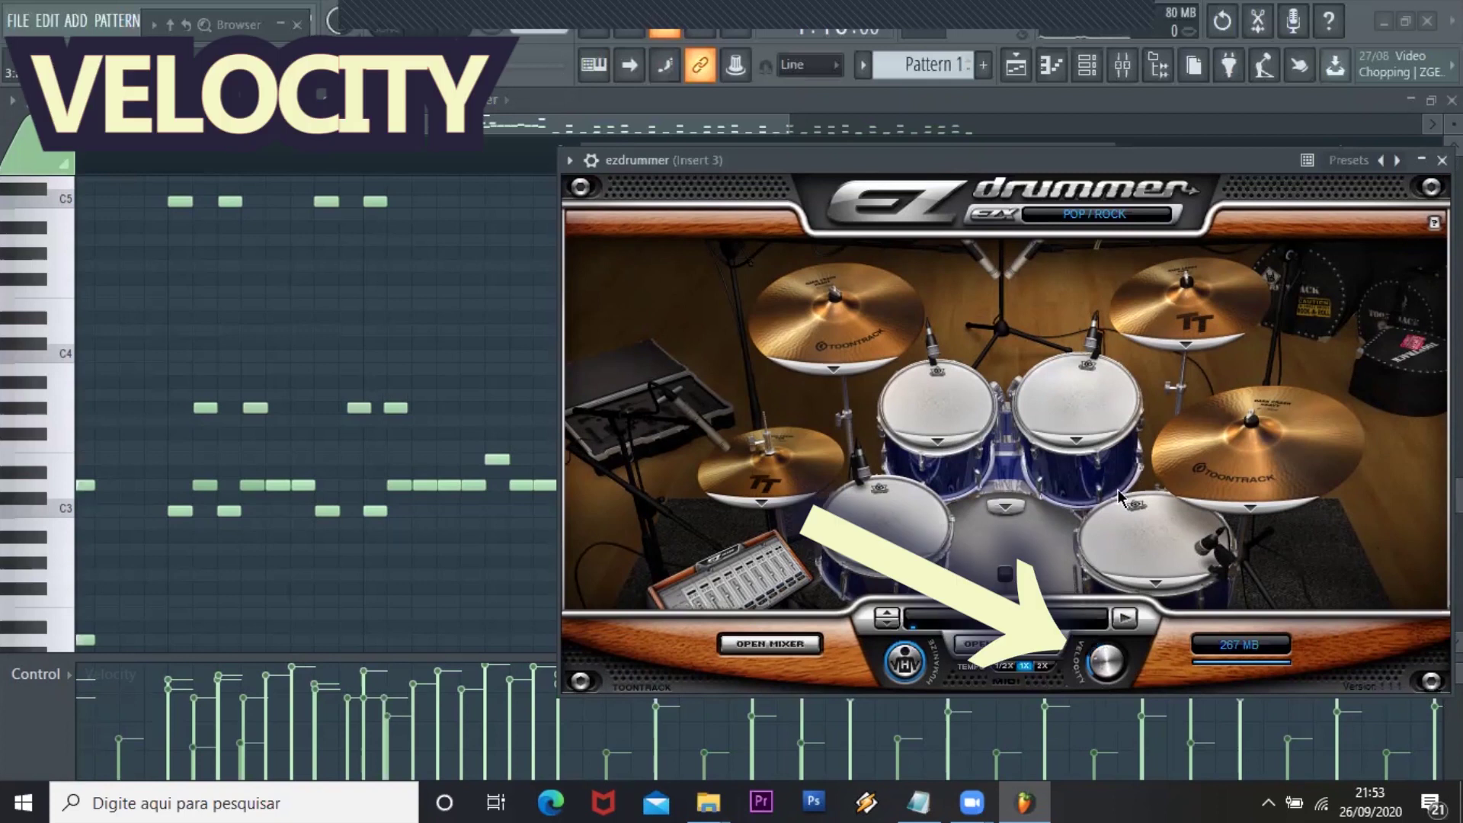
{"action": "left_click", "coordinate": [1125, 618]}
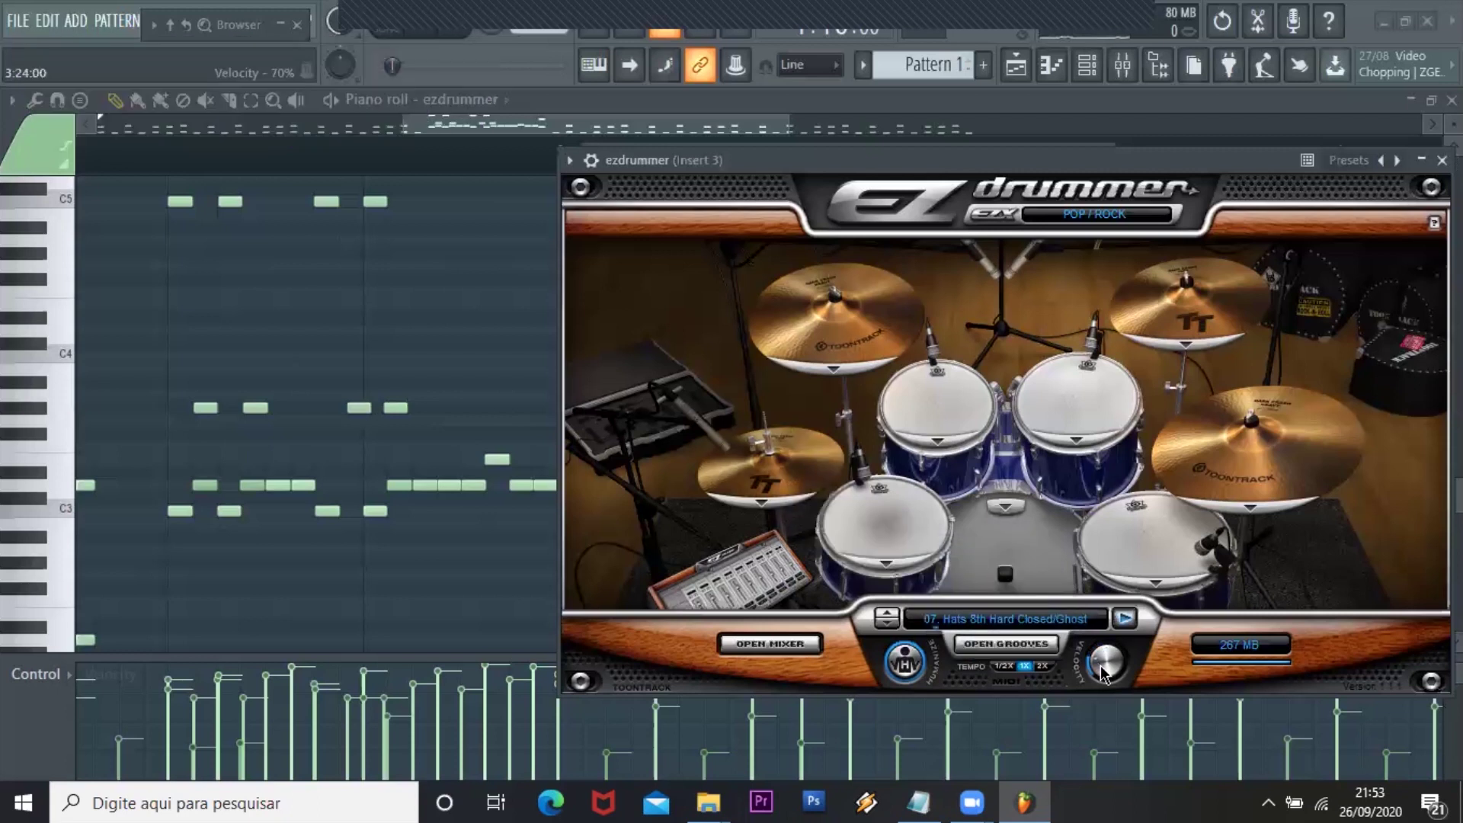
{"action": "left_click_drag", "start_coordinate": [1108, 668], "coordinate": [1265, 682]}
{"action": "left_click_drag", "start_coordinate": [1034, 665], "coordinate": [1107, 663]}
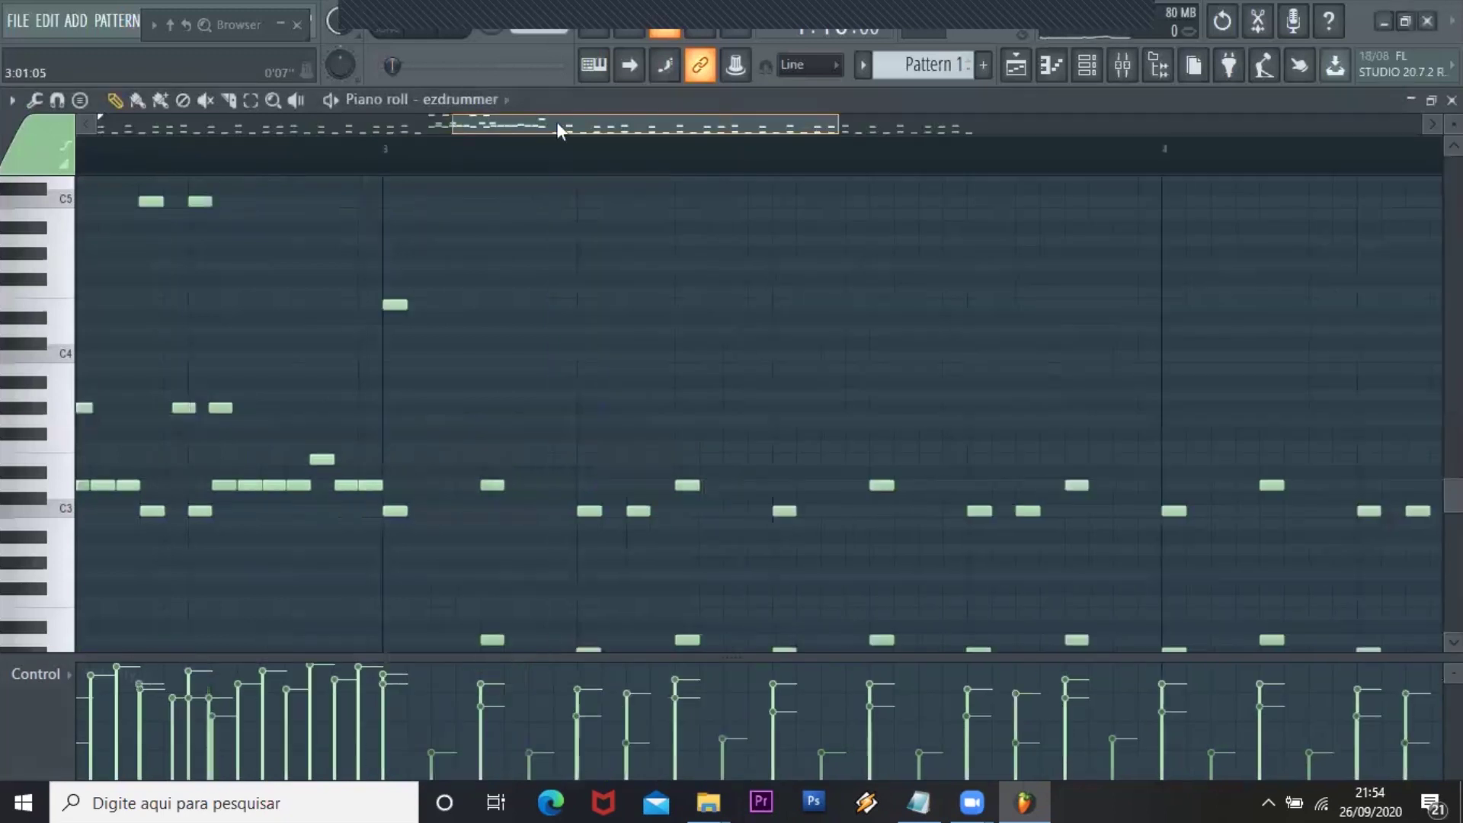
Play back bar 3 in the ezdrummer piano roll and cut all notes in its last quarter, from step 25
{"action": "left_click_drag", "start_coordinate": [558, 125], "coordinate": [619, 124]}
{"action": "left_click_drag", "start_coordinate": [902, 124], "coordinate": [841, 124]}
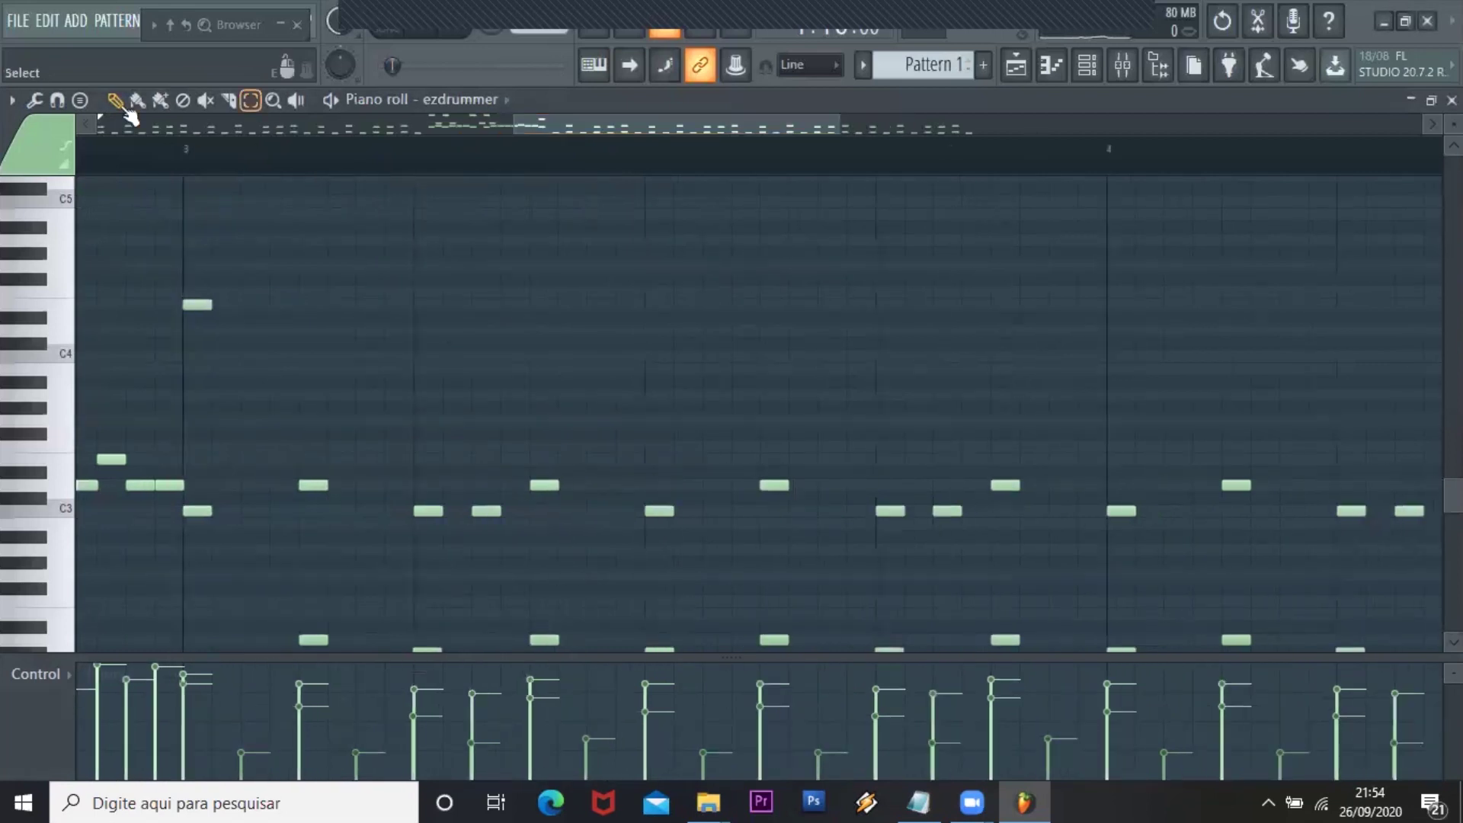
{"action": "left_click", "coordinate": [183, 162]}
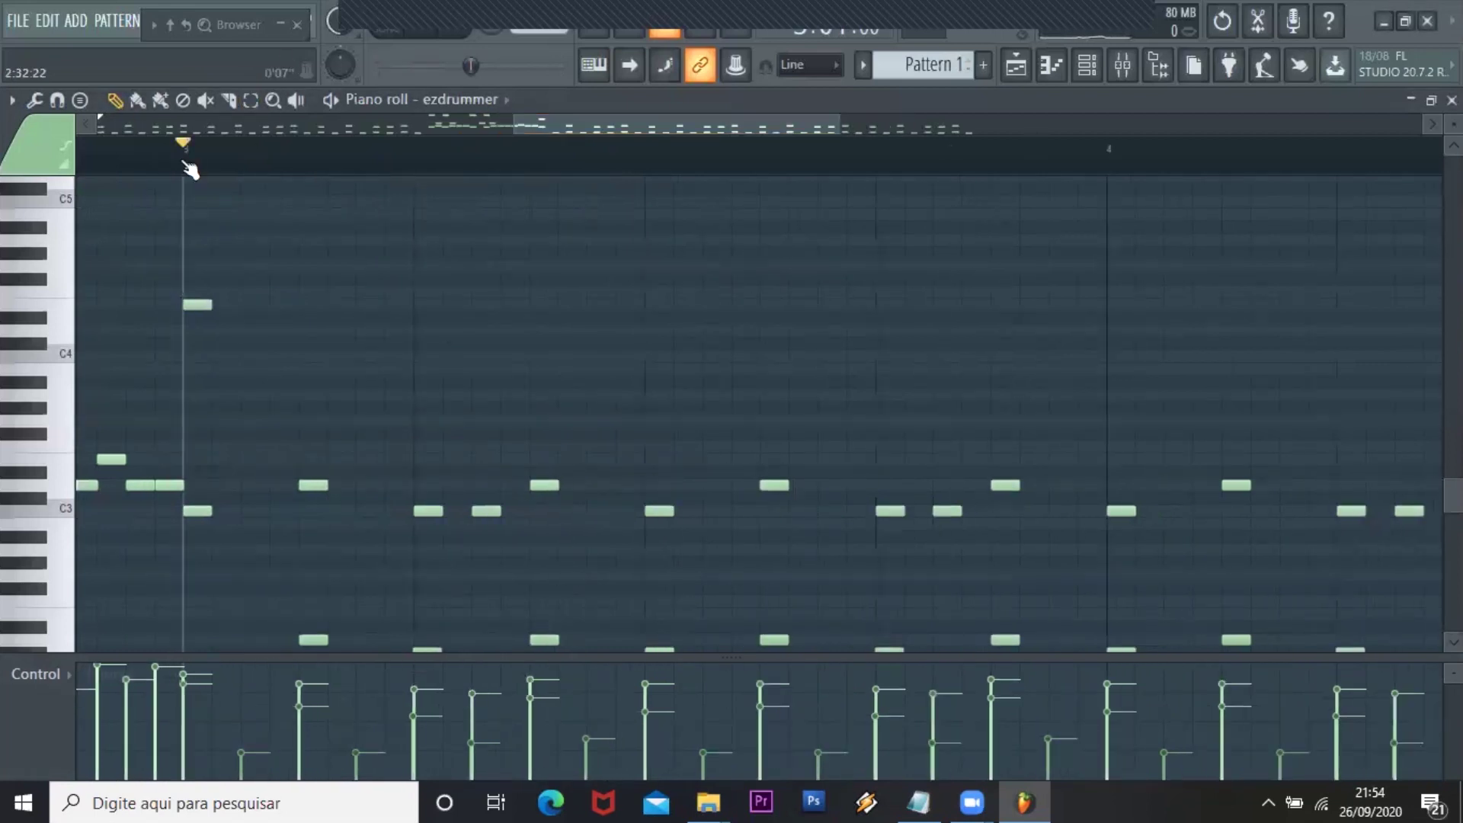
{"action": "key", "text": "space"}
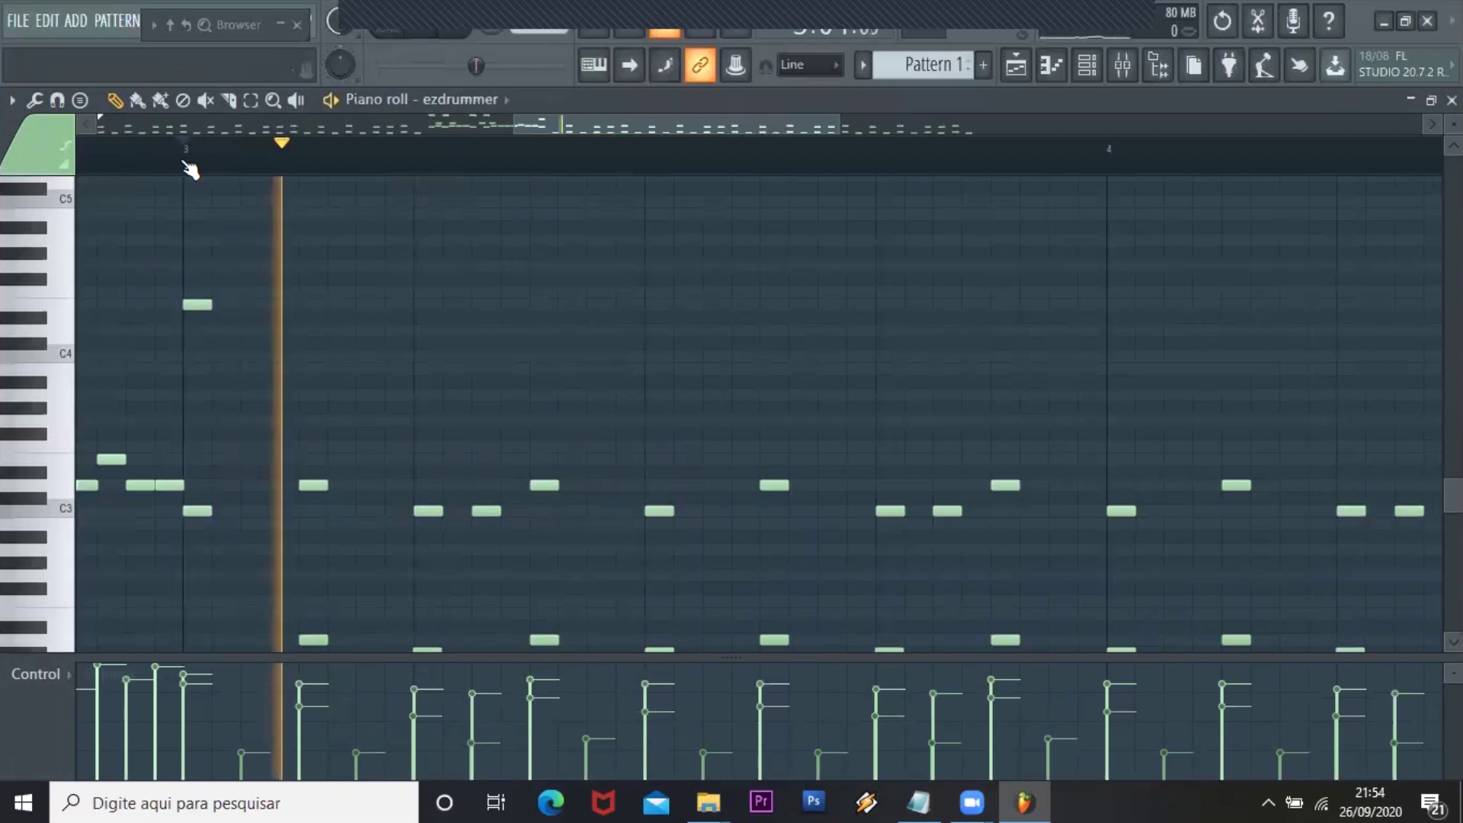
{"action": "left_click_drag", "start_coordinate": [611, 161], "coordinate": [834, 189]}
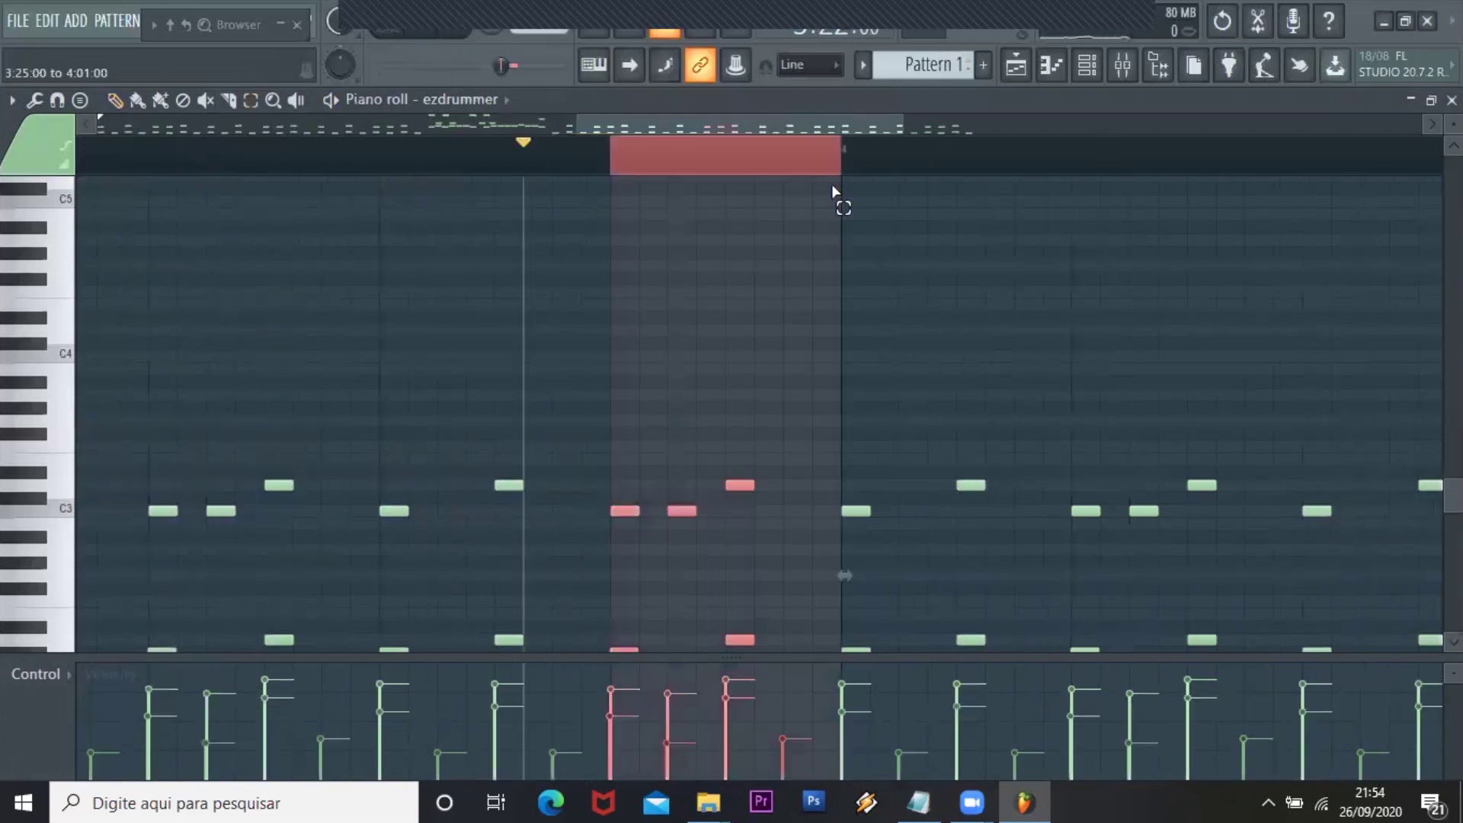
{"action": "key", "text": "ctrl+x"}
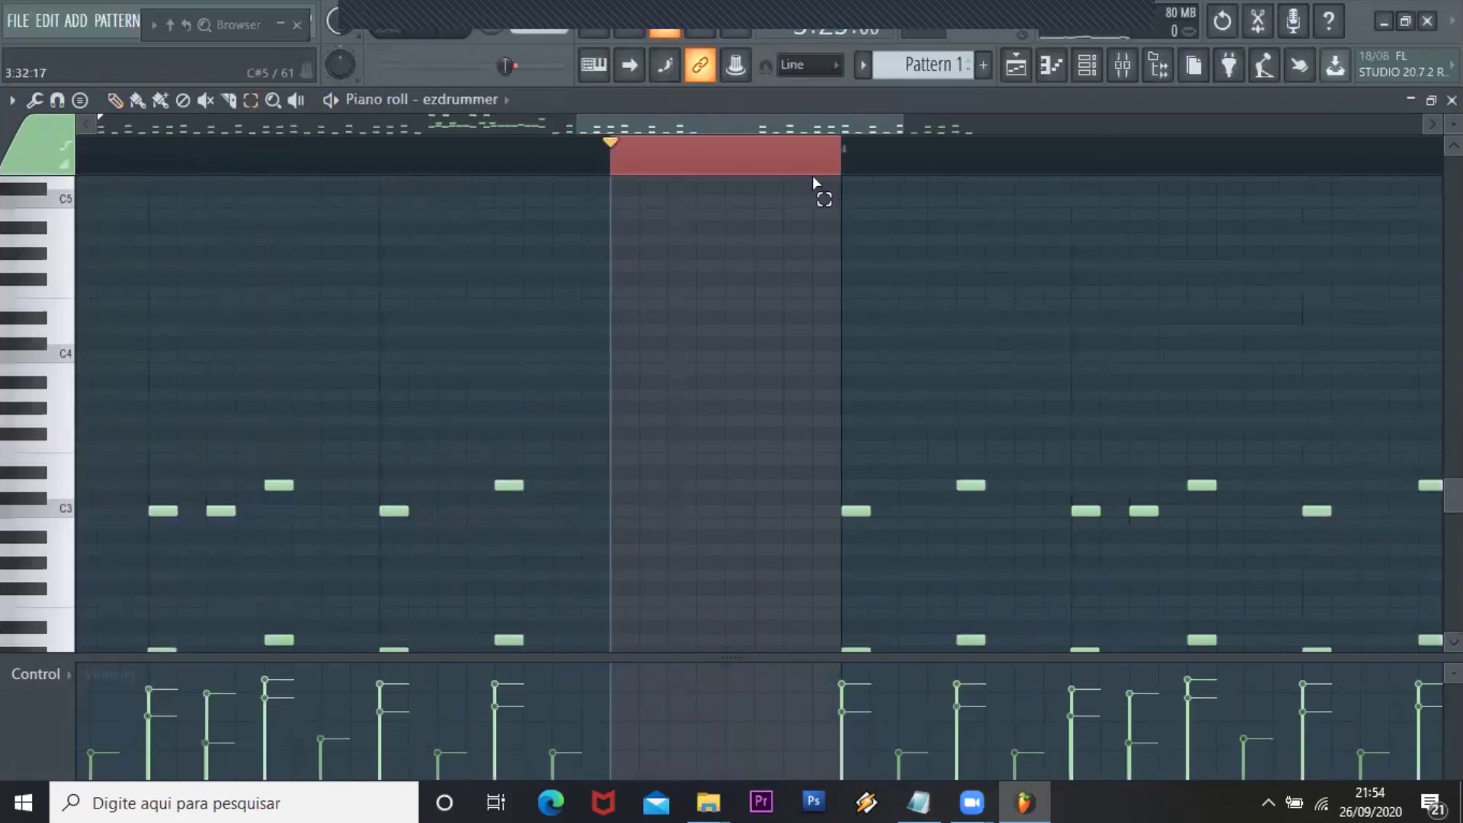
Draw an eight-note fill in bar 3's last quarter, two one-step notes each on D3, C4, B3 and G3, and play it back
{"action": "scroll", "coordinate": [655, 420], "scroll_direction": "down", "scroll_amount": 3}
{"action": "left_click", "coordinate": [621, 414]}
{"action": "left_click", "coordinate": [652, 413]}
{"action": "scroll", "coordinate": [678, 381], "scroll_direction": "up", "scroll_amount": 2}
{"action": "left_click", "coordinate": [682, 362]}
{"action": "left_click", "coordinate": [711, 362]}
{"action": "left_click", "coordinate": [745, 379]}
{"action": "left_click", "coordinate": [765, 378]}
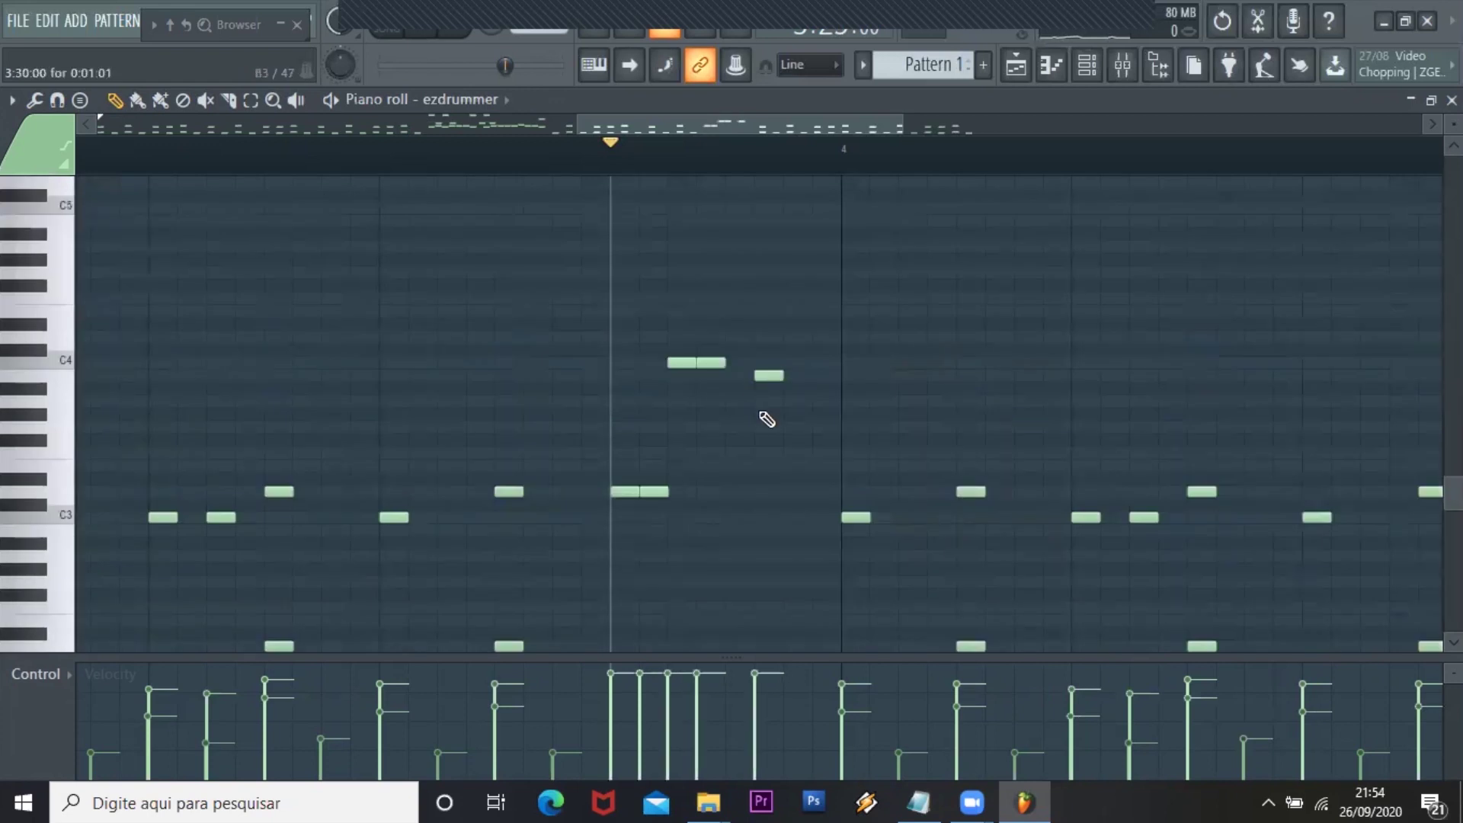
{"action": "left_click", "coordinate": [791, 430]}
{"action": "left_click", "coordinate": [822, 428]}
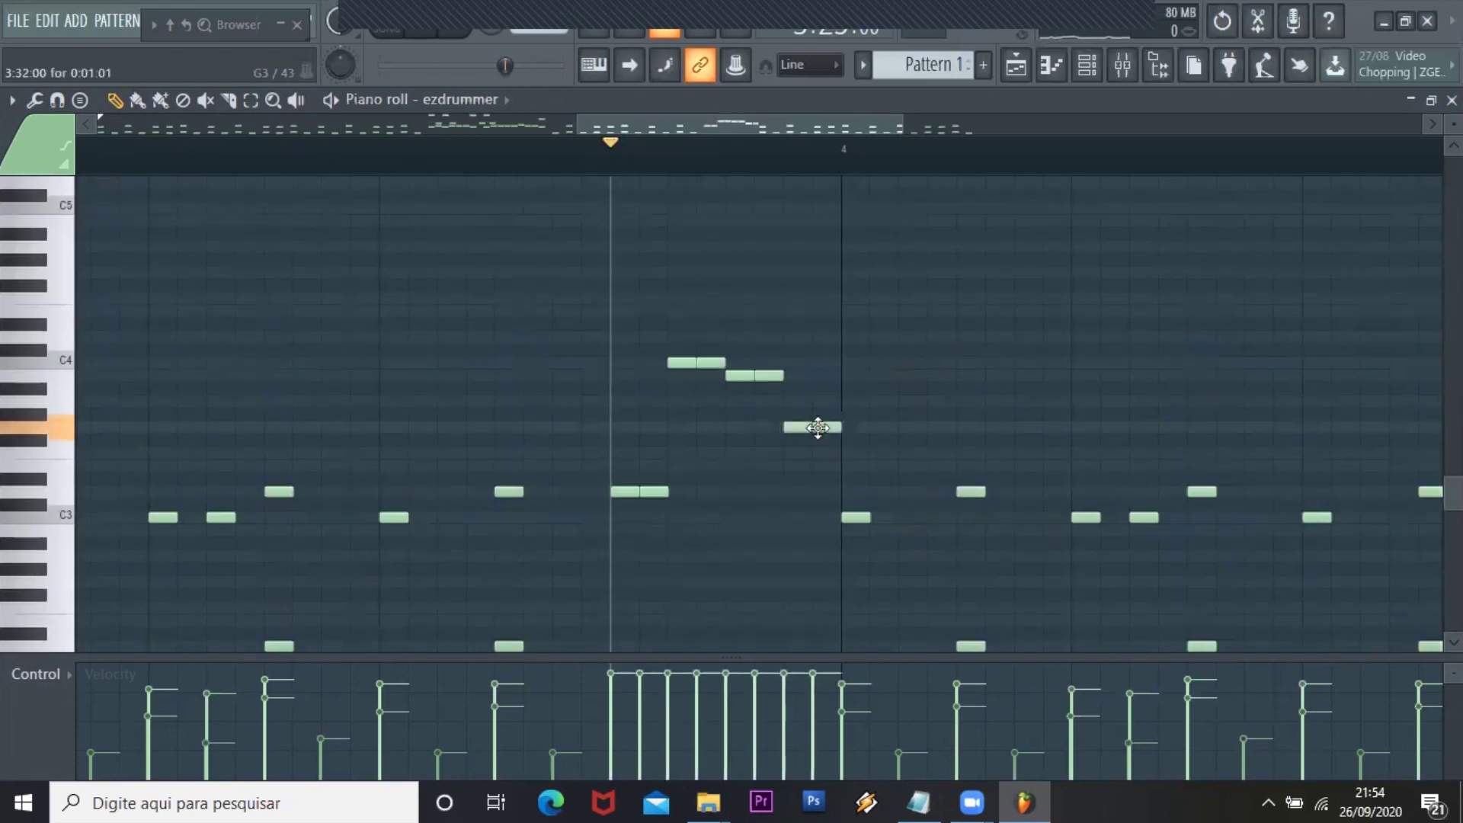
{"action": "key", "text": "space"}
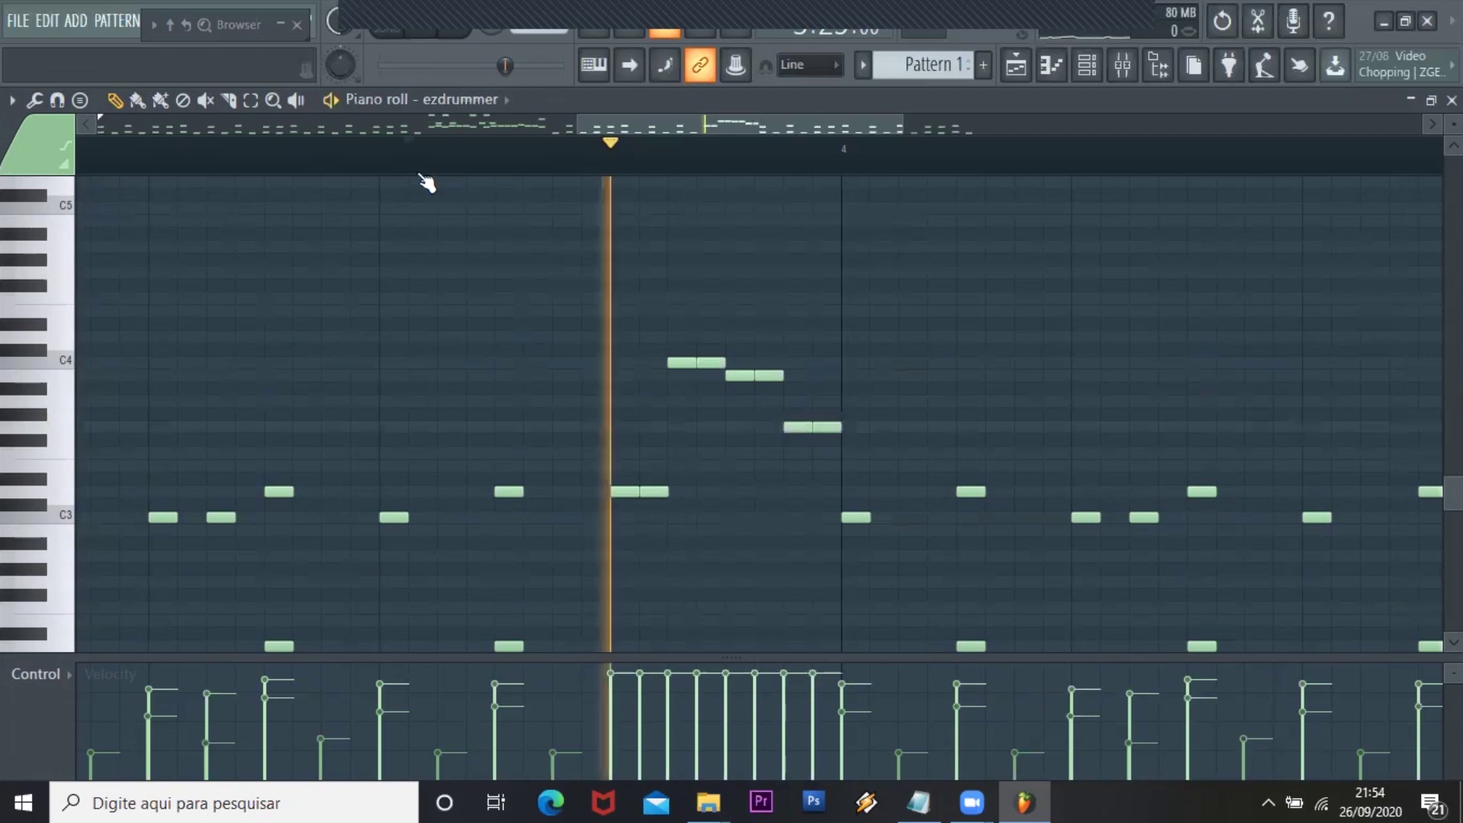
{"action": "key", "text": "space"}
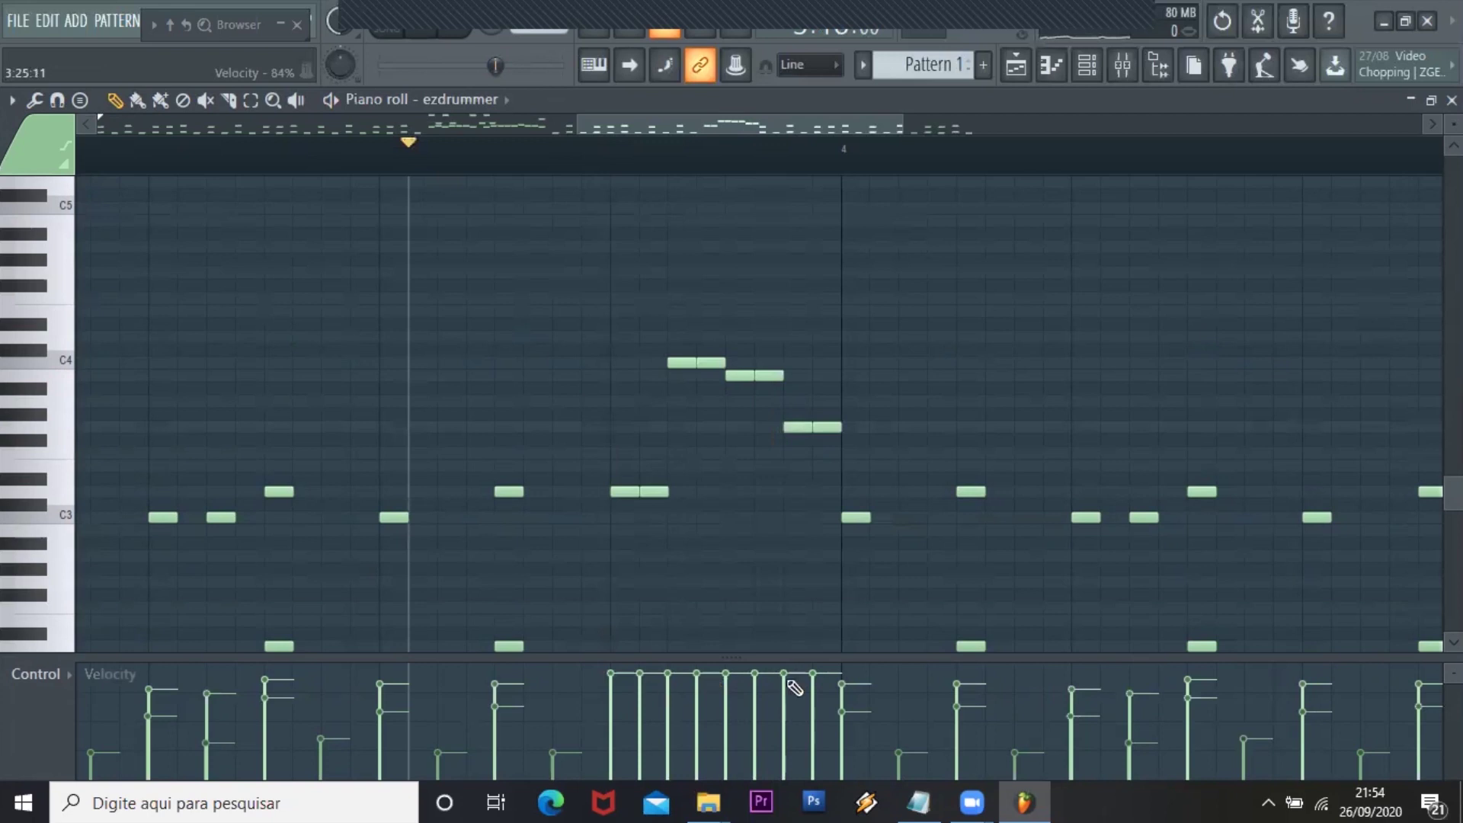
Vary the new fill's velocities by lowering every note except the first and fifth to differing levels, and play it back
{"action": "mouse_move", "coordinate": [648, 723]}
{"action": "left_mouse_down"}
{"action": "mouse_move", "coordinate": [676, 716]}
{"action": "mouse_move", "coordinate": [694, 732]}
{"action": "left_mouse_up"}
{"action": "left_click", "coordinate": [696, 722]}
{"action": "left_click", "coordinate": [754, 716]}
{"action": "left_click_drag", "start_coordinate": [812, 719], "coordinate": [784, 695]}
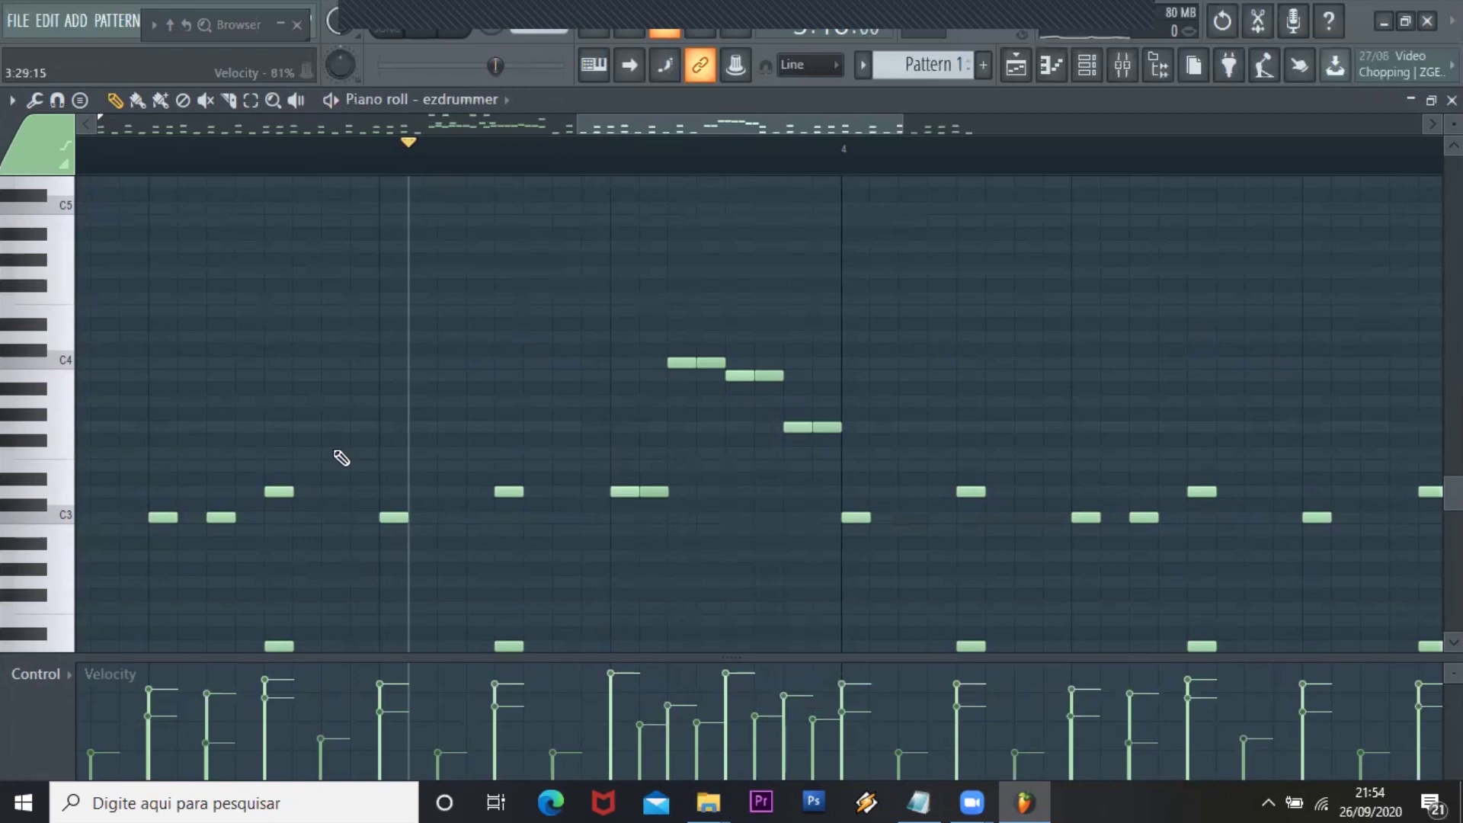
{"action": "key", "text": "space"}
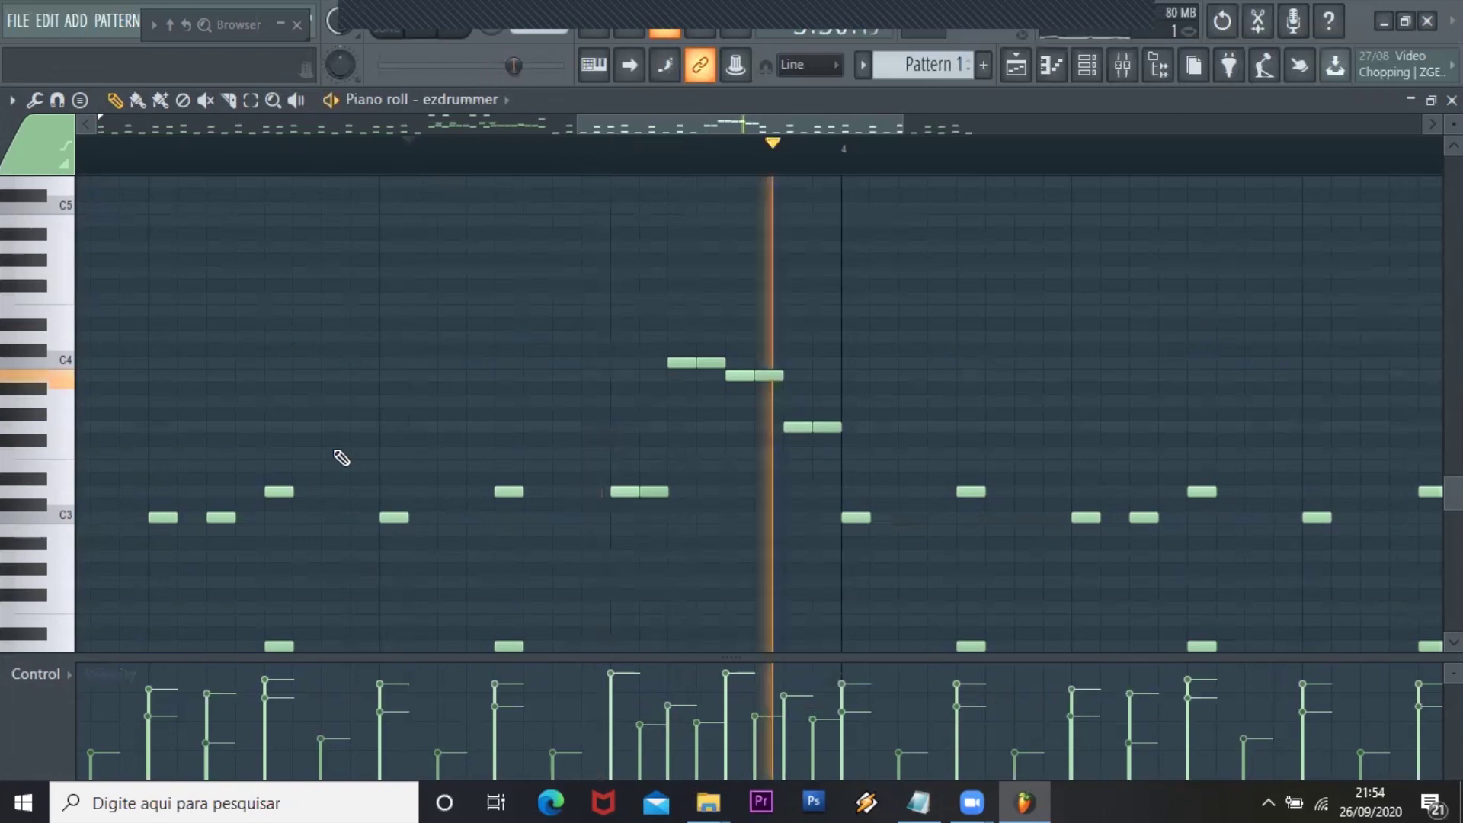
{"action": "key", "text": "space"}
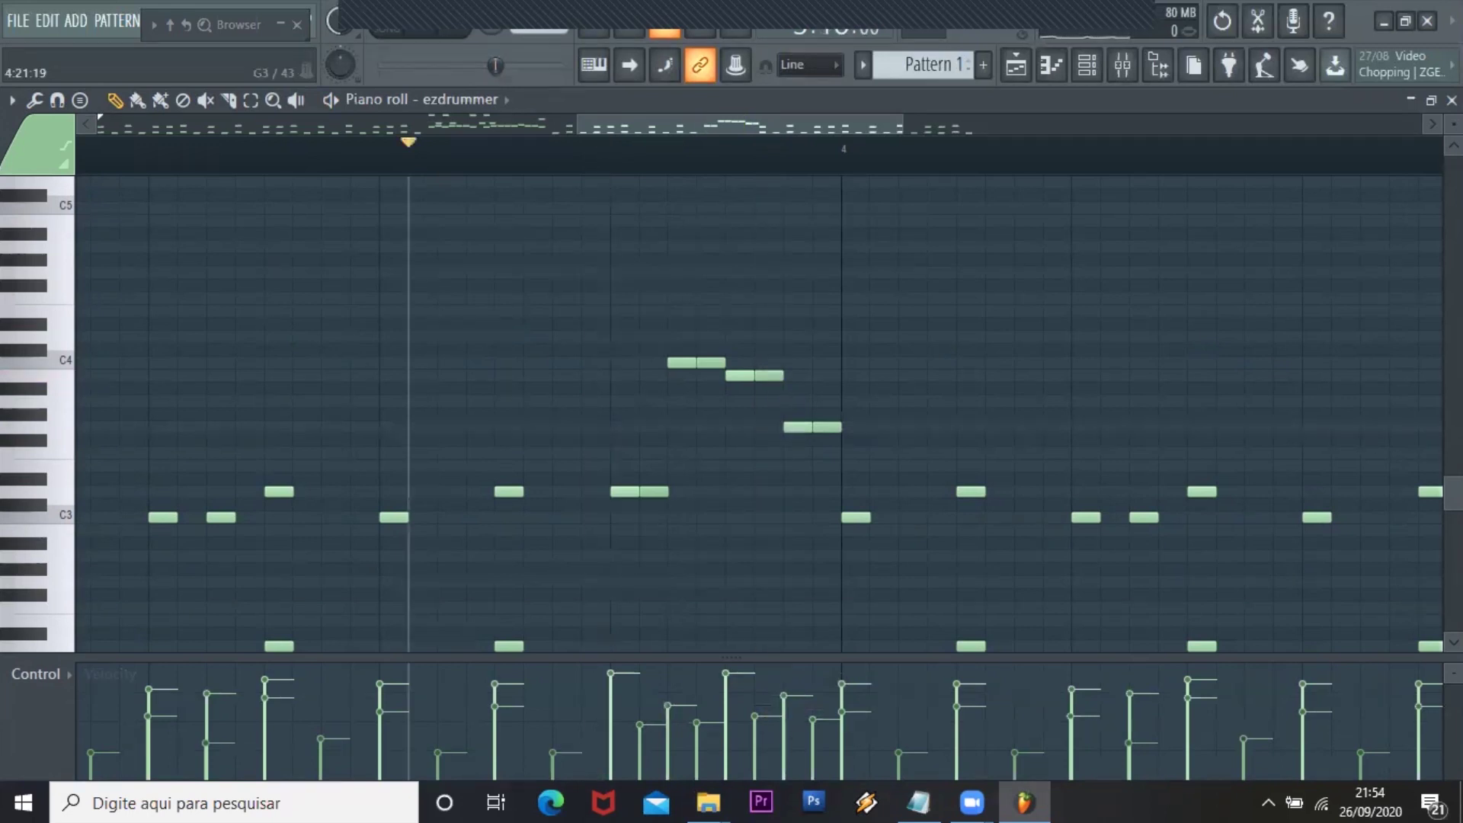
Replace the C#2 note at the start of bar 4 with a one-step A4 note and adjust its velocity in the note properties
{"action": "scroll", "coordinate": [849, 565], "scroll_direction": "down", "scroll_amount": 4}
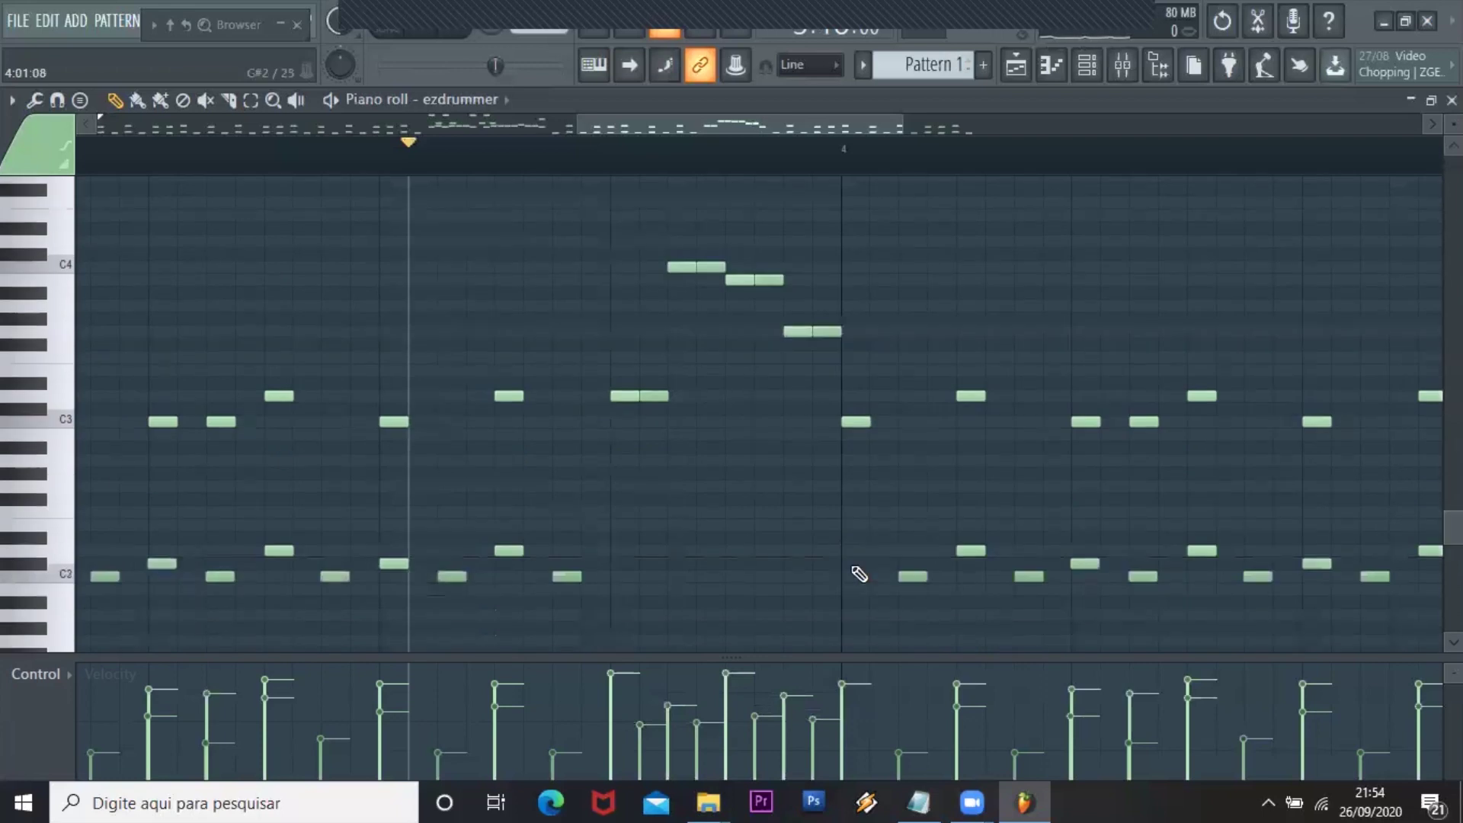
{"action": "scroll", "coordinate": [857, 274], "scroll_direction": "up", "scroll_amount": 2}
{"action": "scroll", "coordinate": [849, 265], "scroll_direction": "up", "scroll_amount": 3}
{"action": "left_click", "coordinate": [850, 267]}
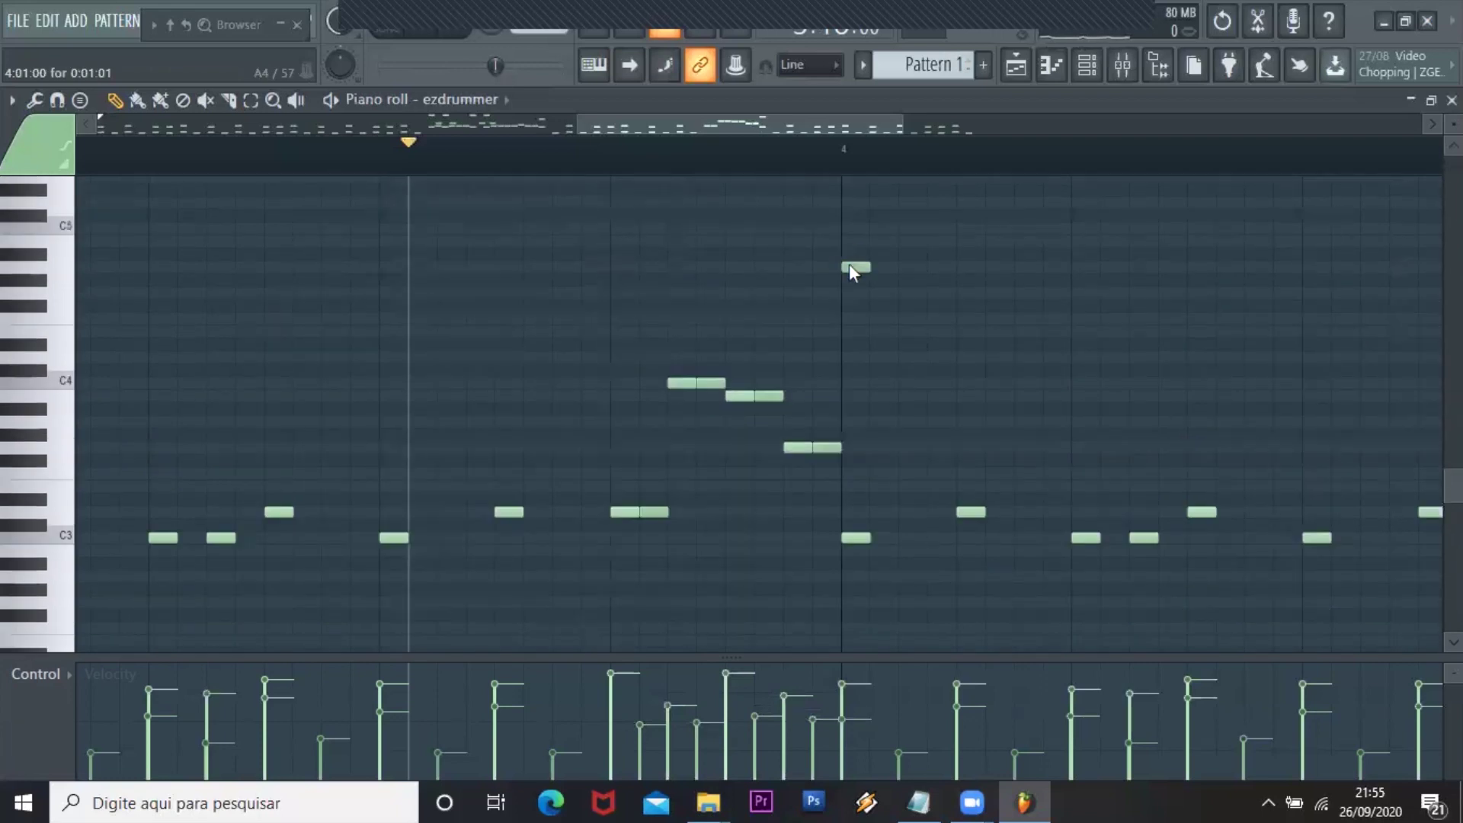
{"action": "double_click", "coordinate": [851, 268]}
{"action": "left_click_drag", "start_coordinate": [691, 312], "coordinate": [691, 283]}
{"action": "key", "text": "Return"}
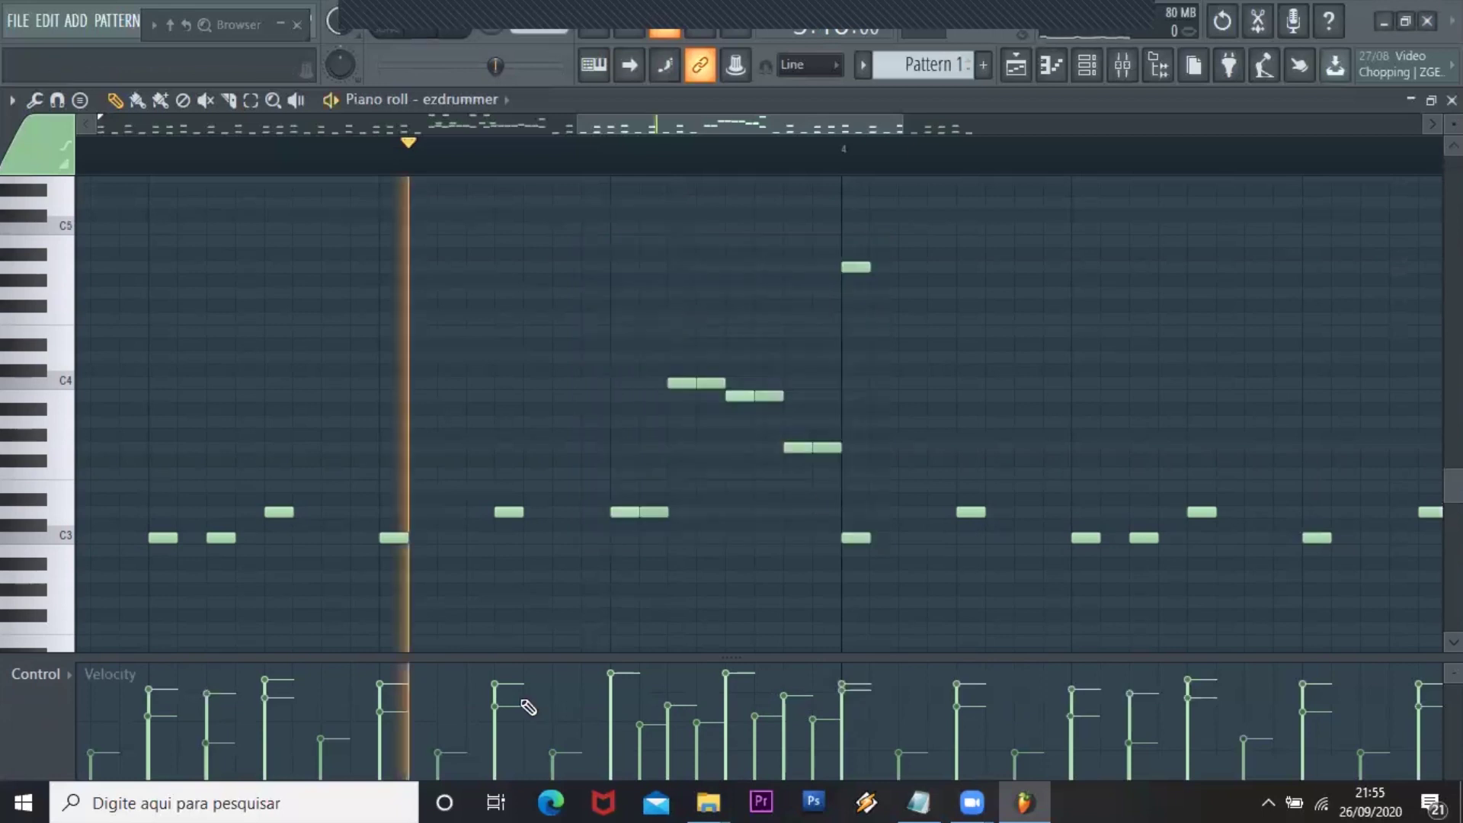
Play back the new fill and the hit at the start of bar 4, including a pass from early in bar 3
{"action": "key", "text": "space"}
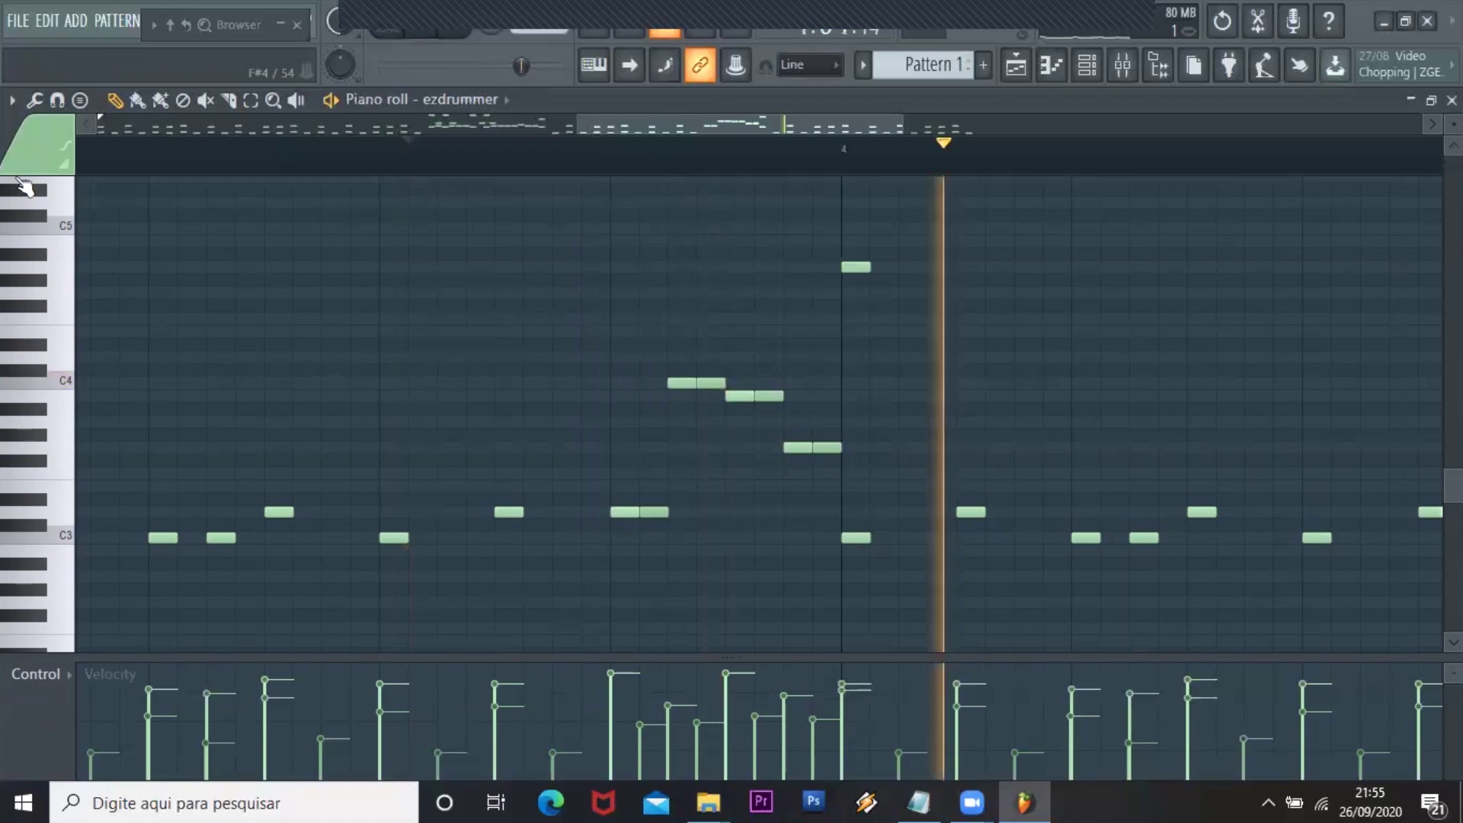
{"action": "left_click", "coordinate": [123, 158]}
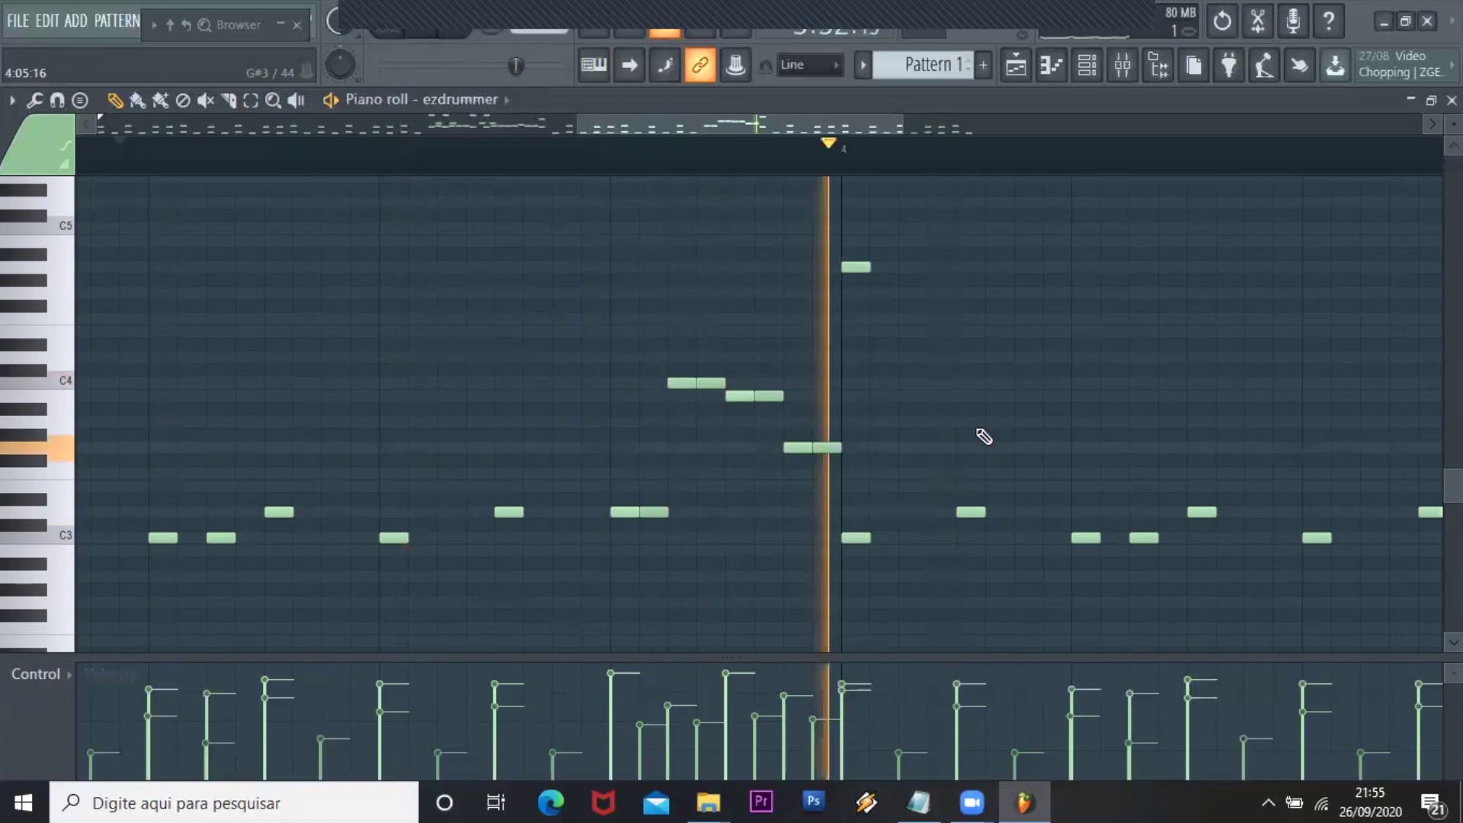
{"action": "key", "text": "space"}
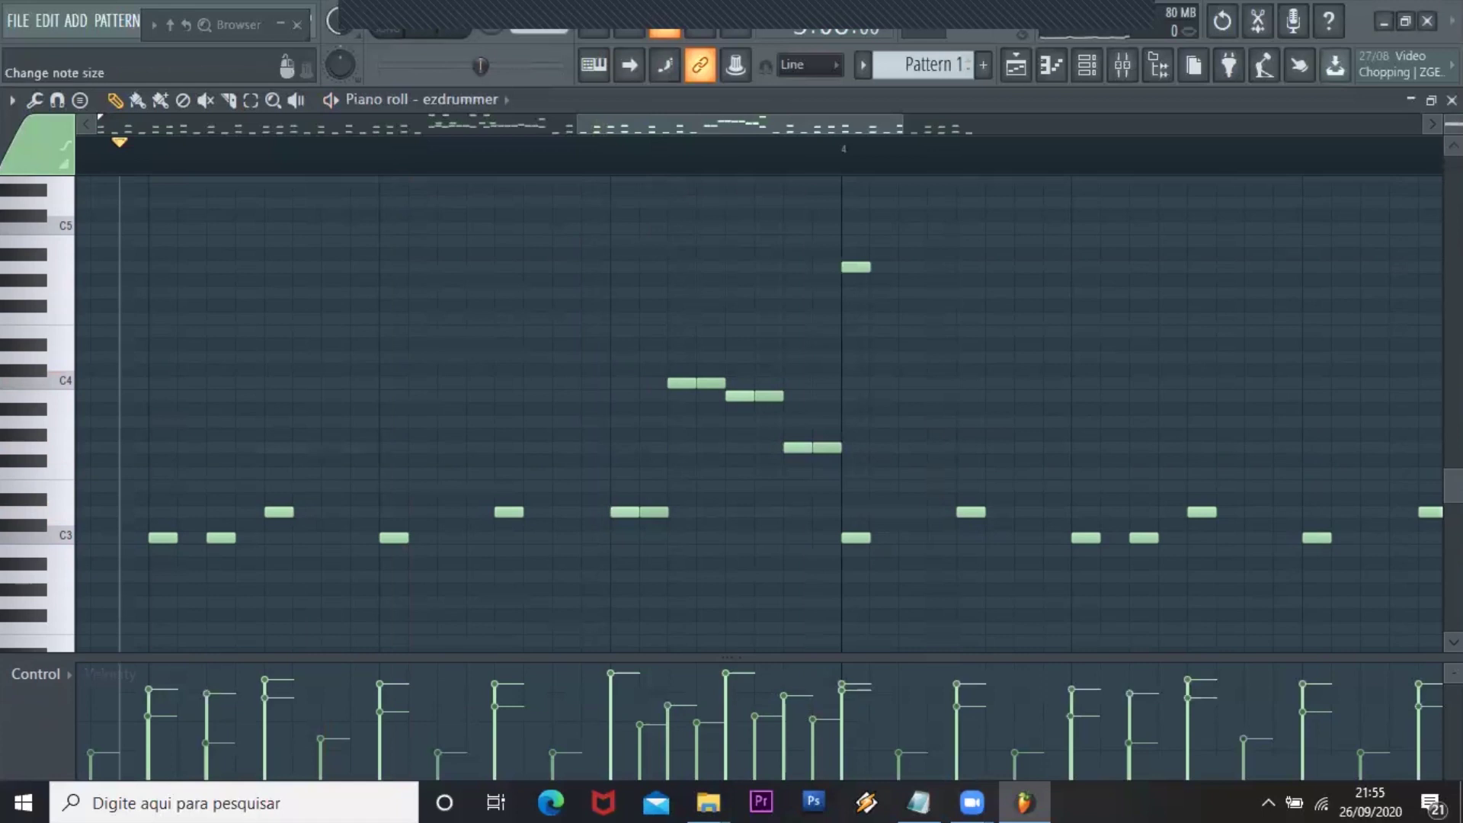
Review the four-bar drum pattern, including its fills and accent hits, and place the playback position at the start of bar 3
{"action": "scroll", "coordinate": [838, 452], "scroll_direction": "down", "scroll_amount": 4}
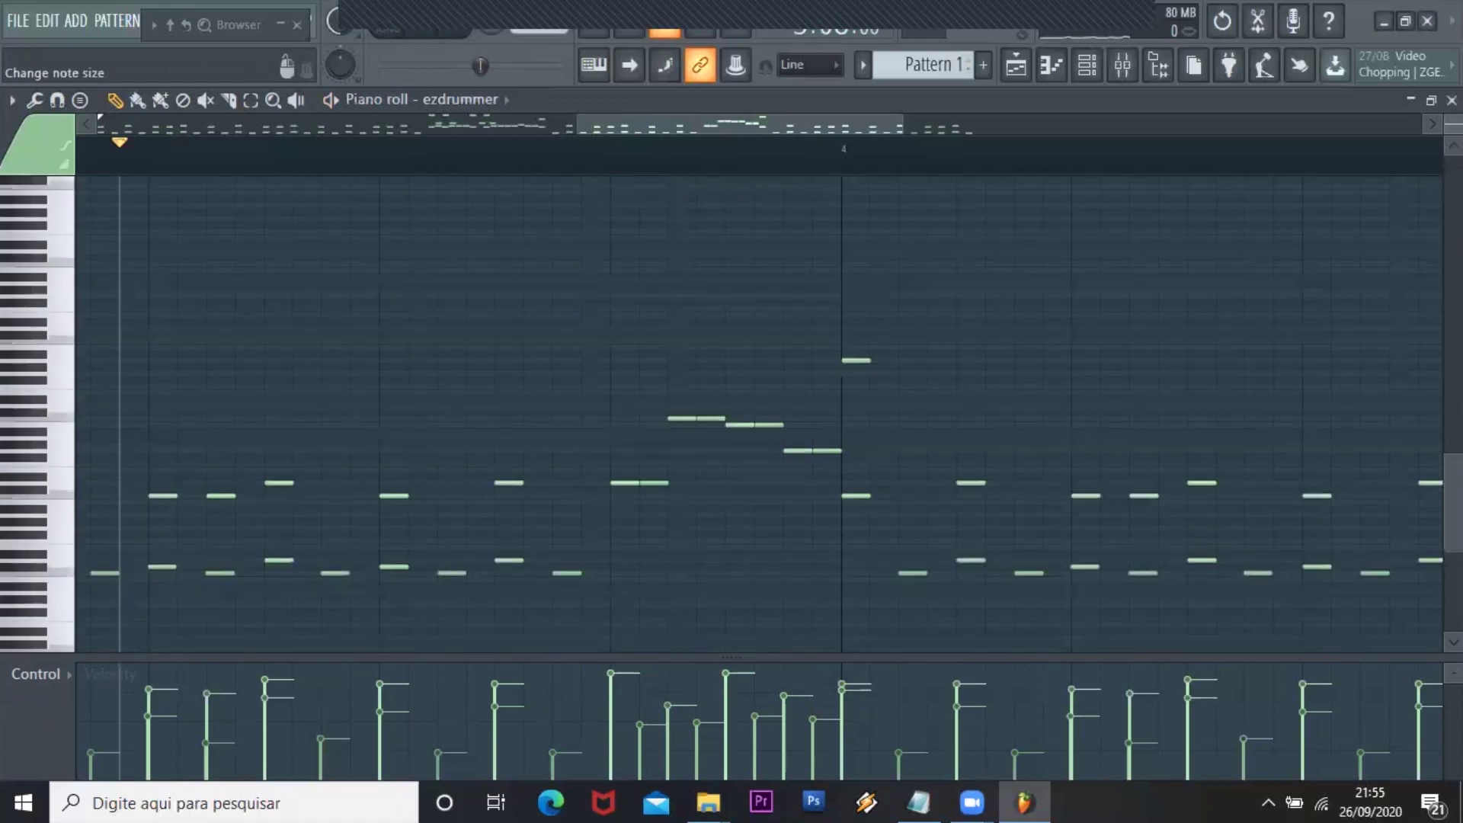
{"action": "scroll", "coordinate": [762, 480], "scroll_direction": "up", "scroll_amount": 2}
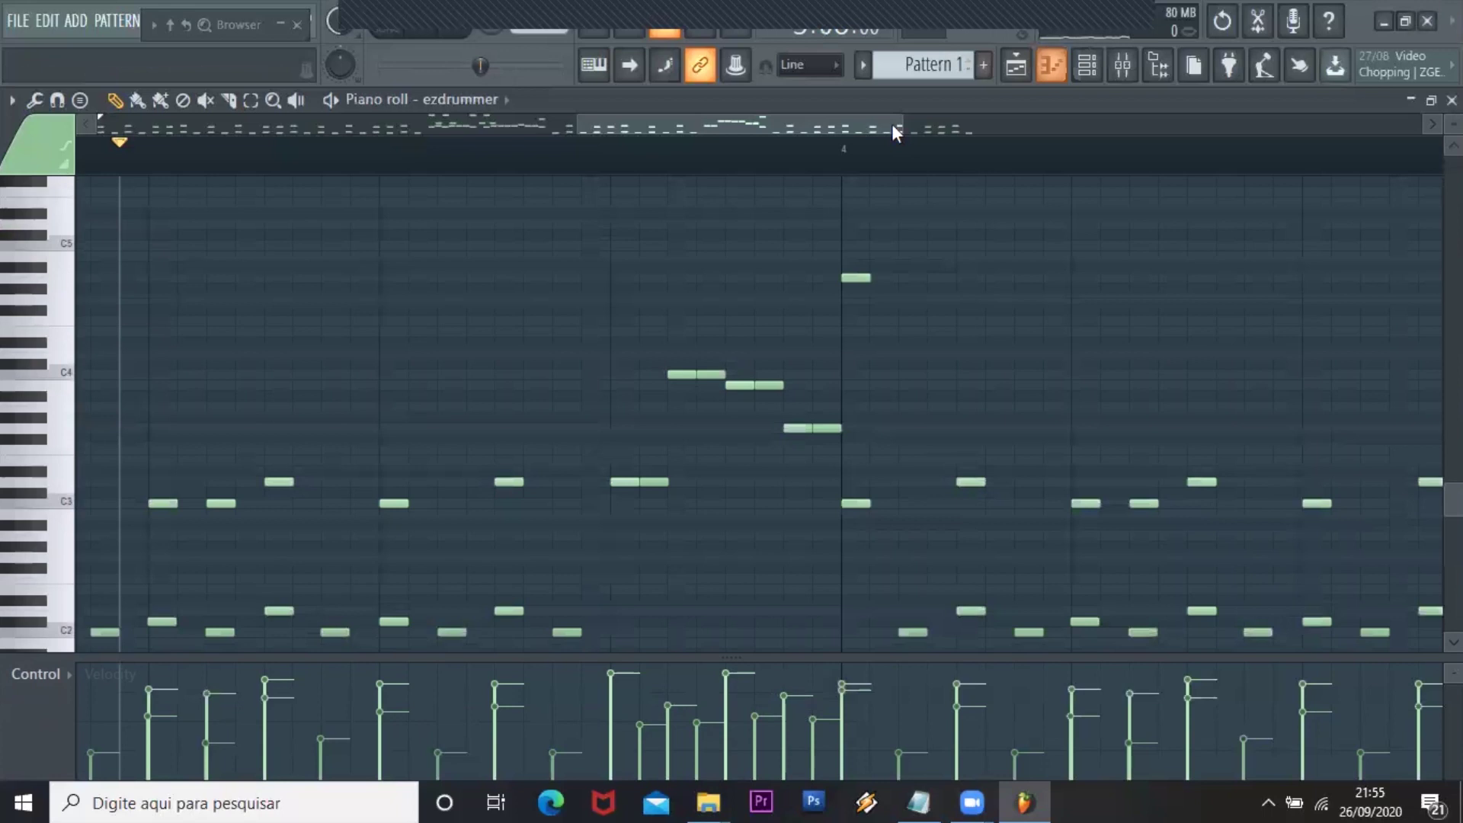
{"action": "left_click_drag", "start_coordinate": [597, 116], "coordinate": [310, 120]}
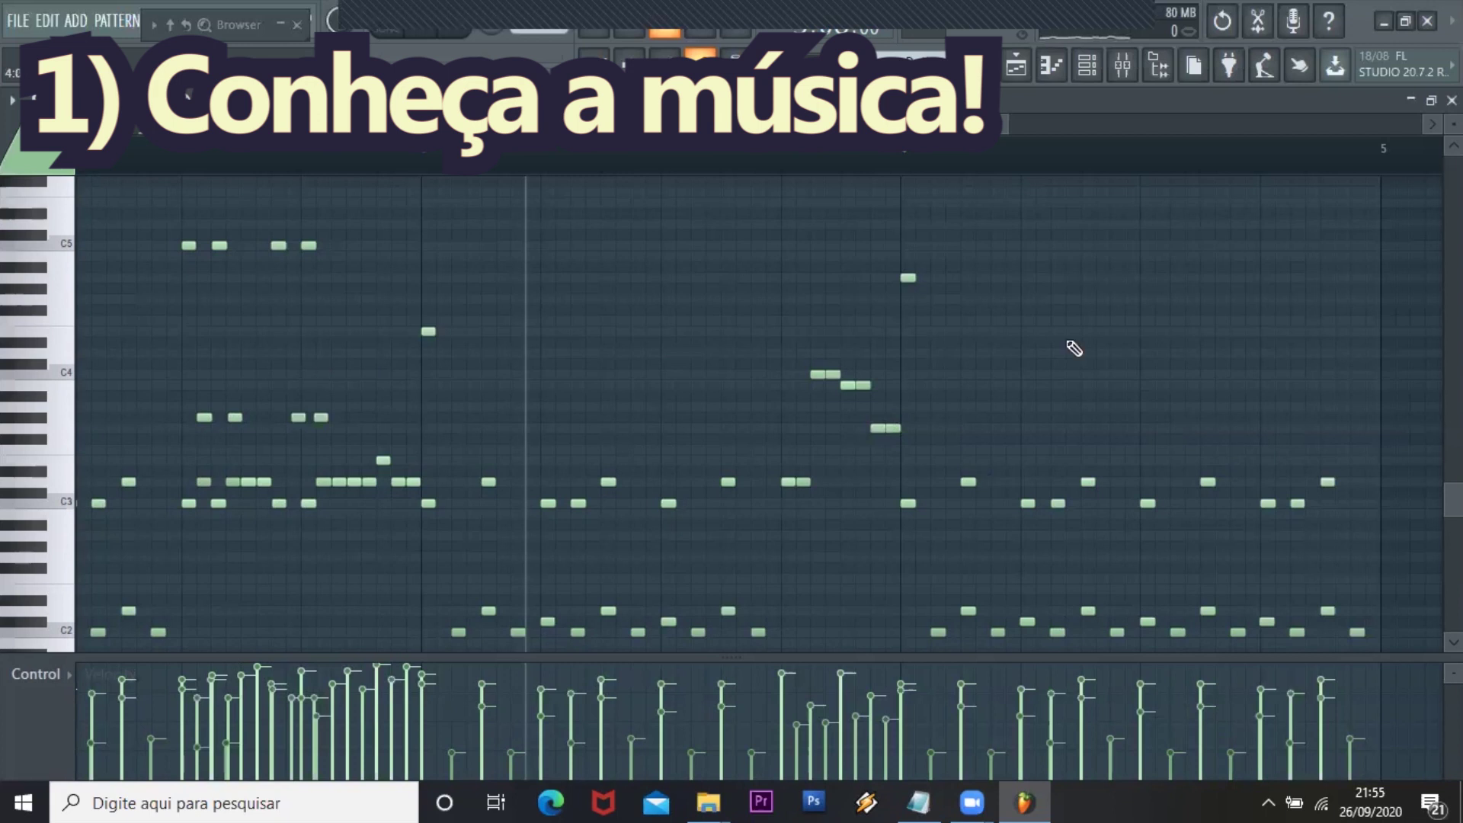
{"action": "scroll", "coordinate": [1074, 348], "scroll_direction": "down", "scroll_amount": 2}
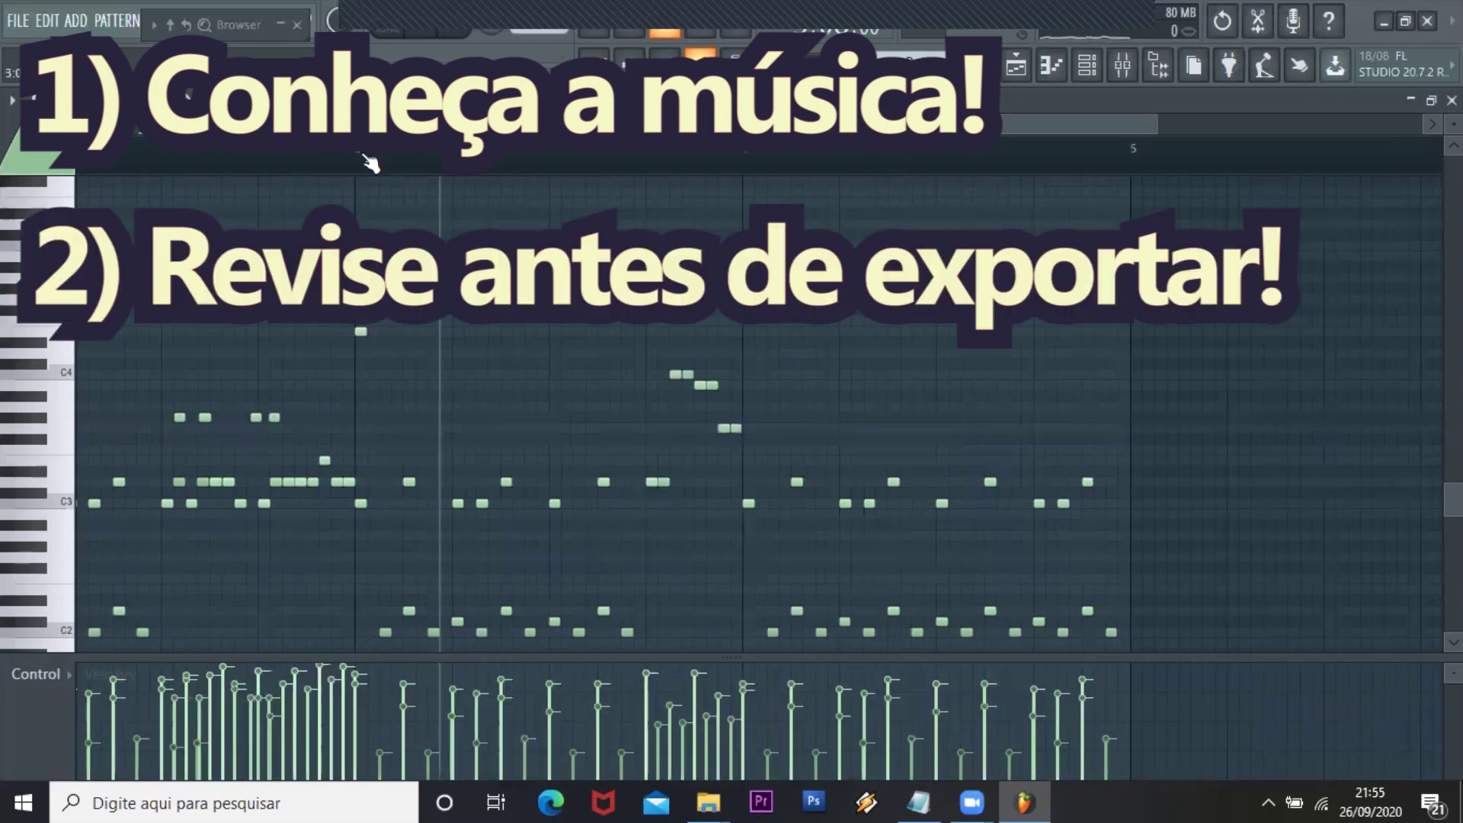
{"action": "left_click", "coordinate": [364, 156]}
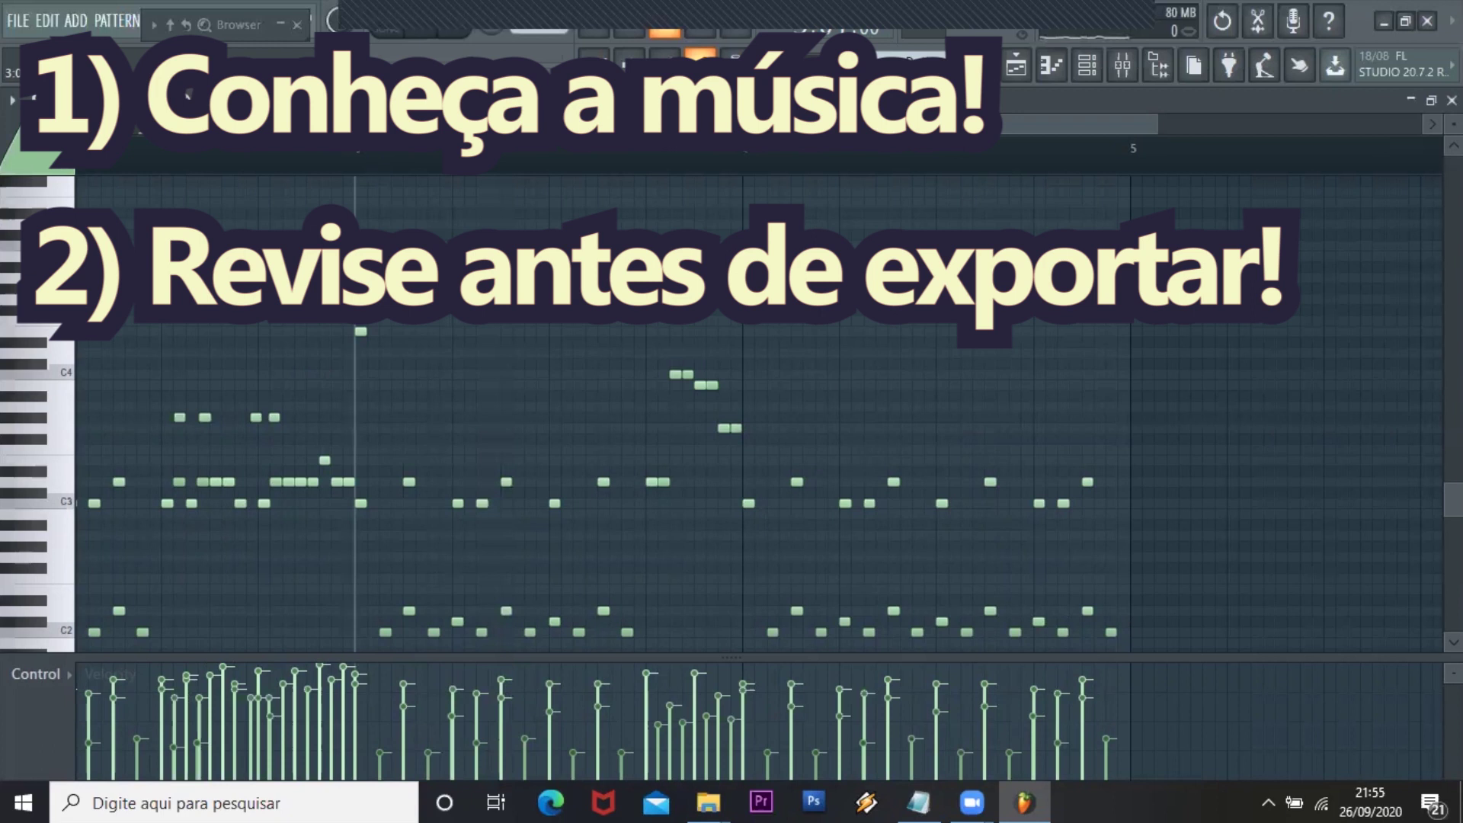
{"action": "left_click_drag", "start_coordinate": [610, 124], "coordinate": [335, 125]}
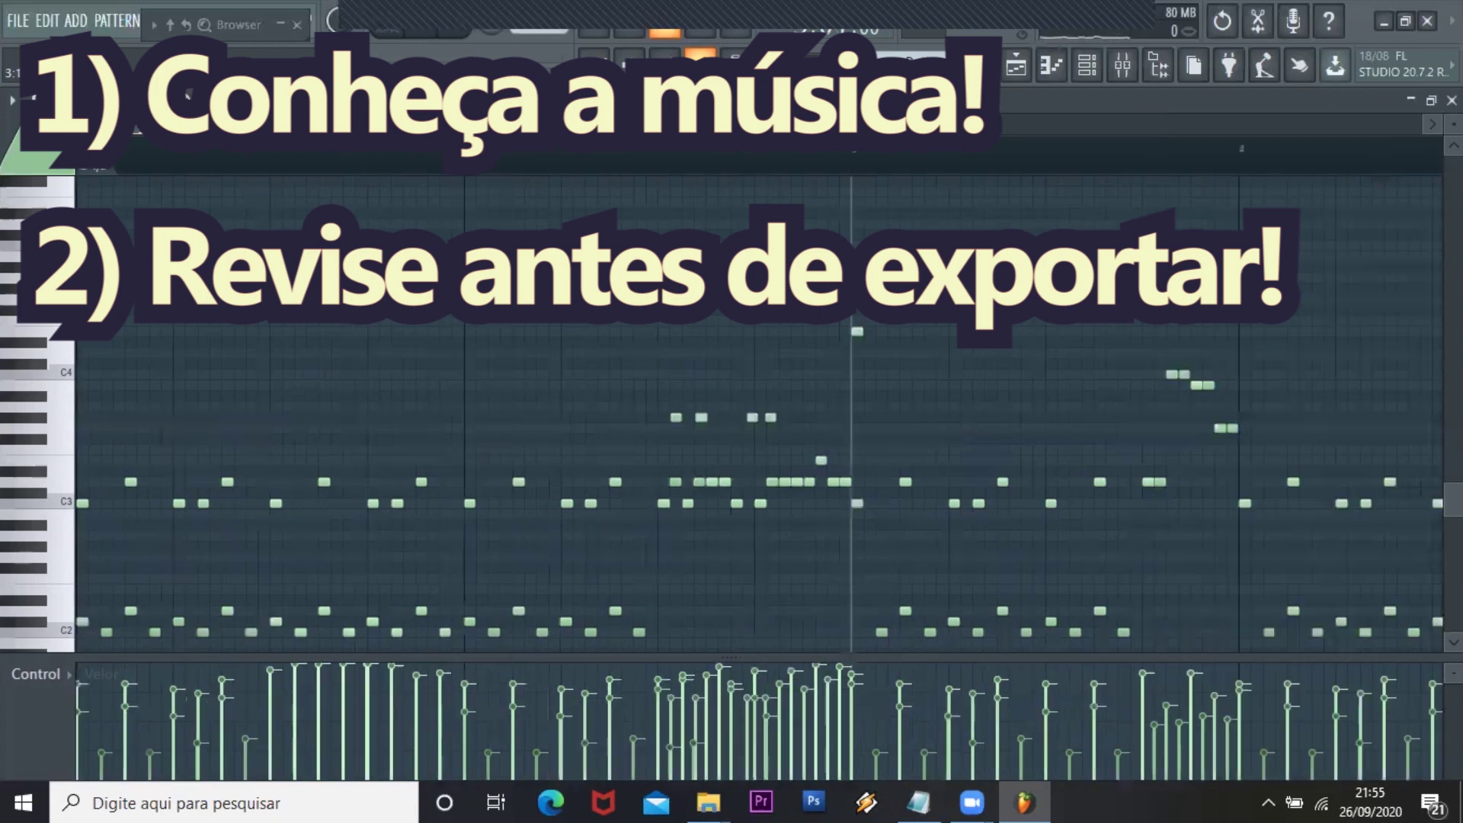
{"action": "key", "text": "ctrl+a"}
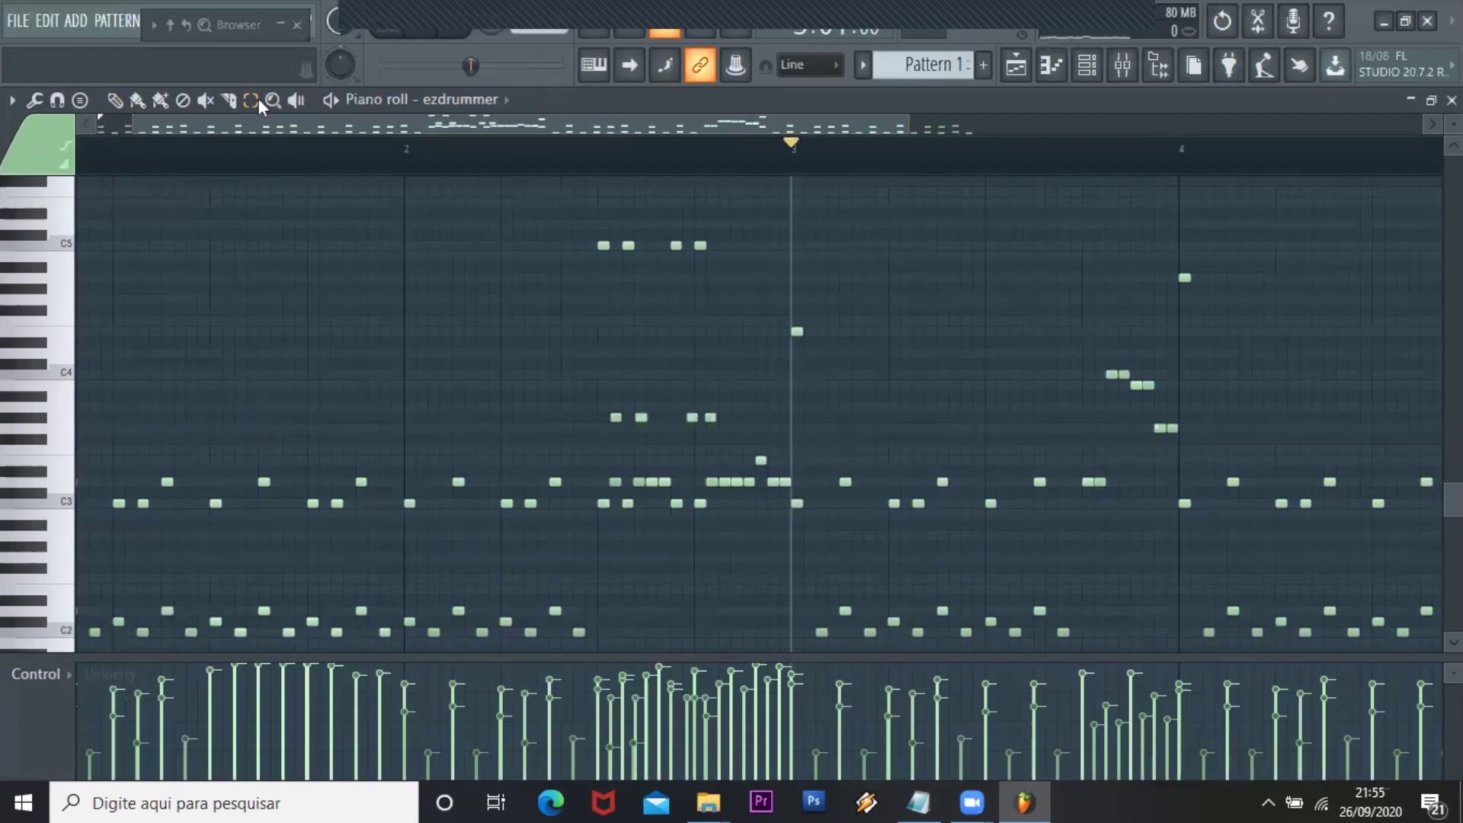
{"action": "left_click_drag", "start_coordinate": [815, 164], "coordinate": [364, 180]}
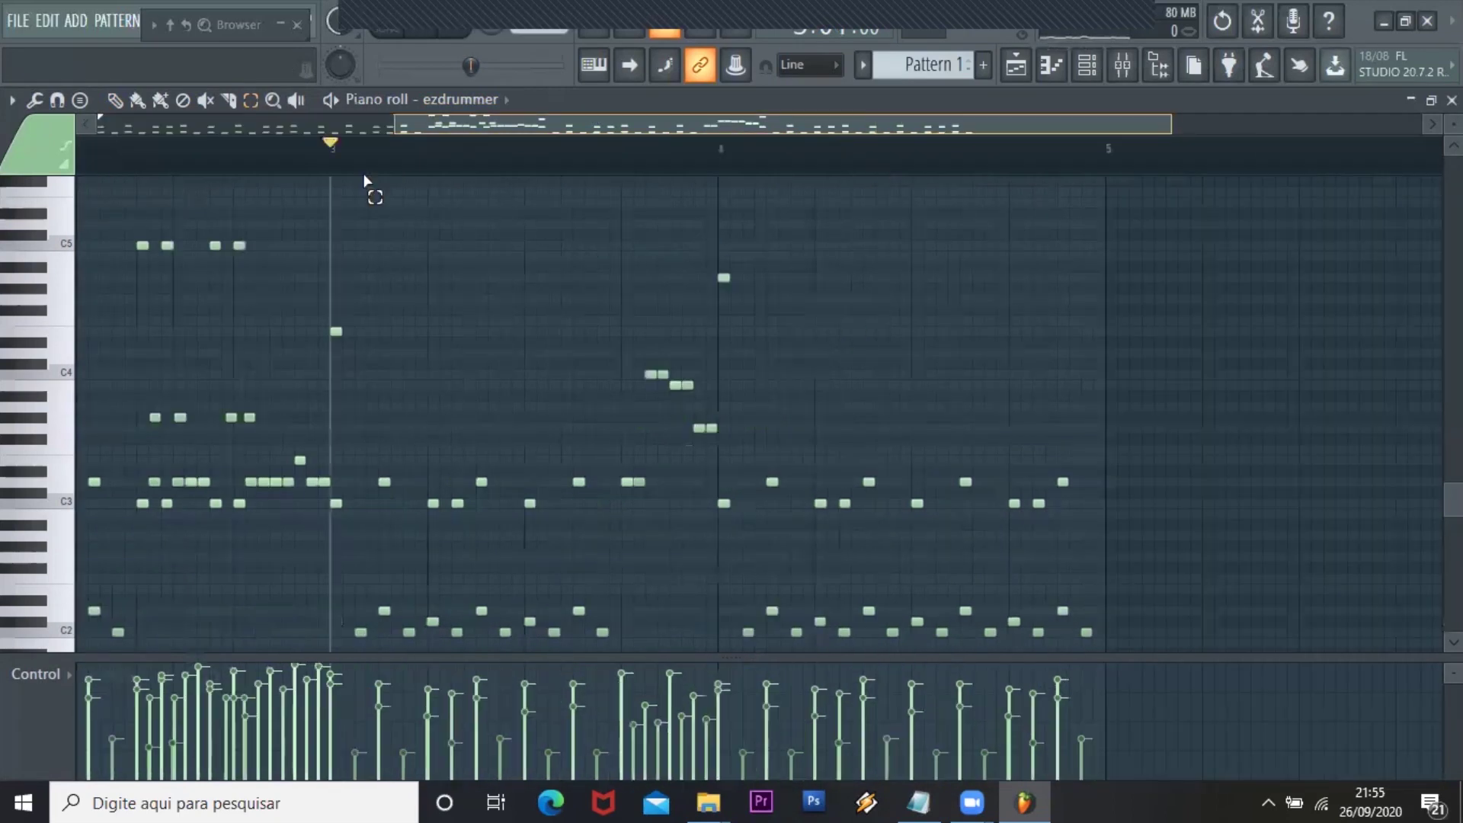
{"action": "scroll", "coordinate": [365, 180], "scroll_direction": "up", "scroll_amount": 3}
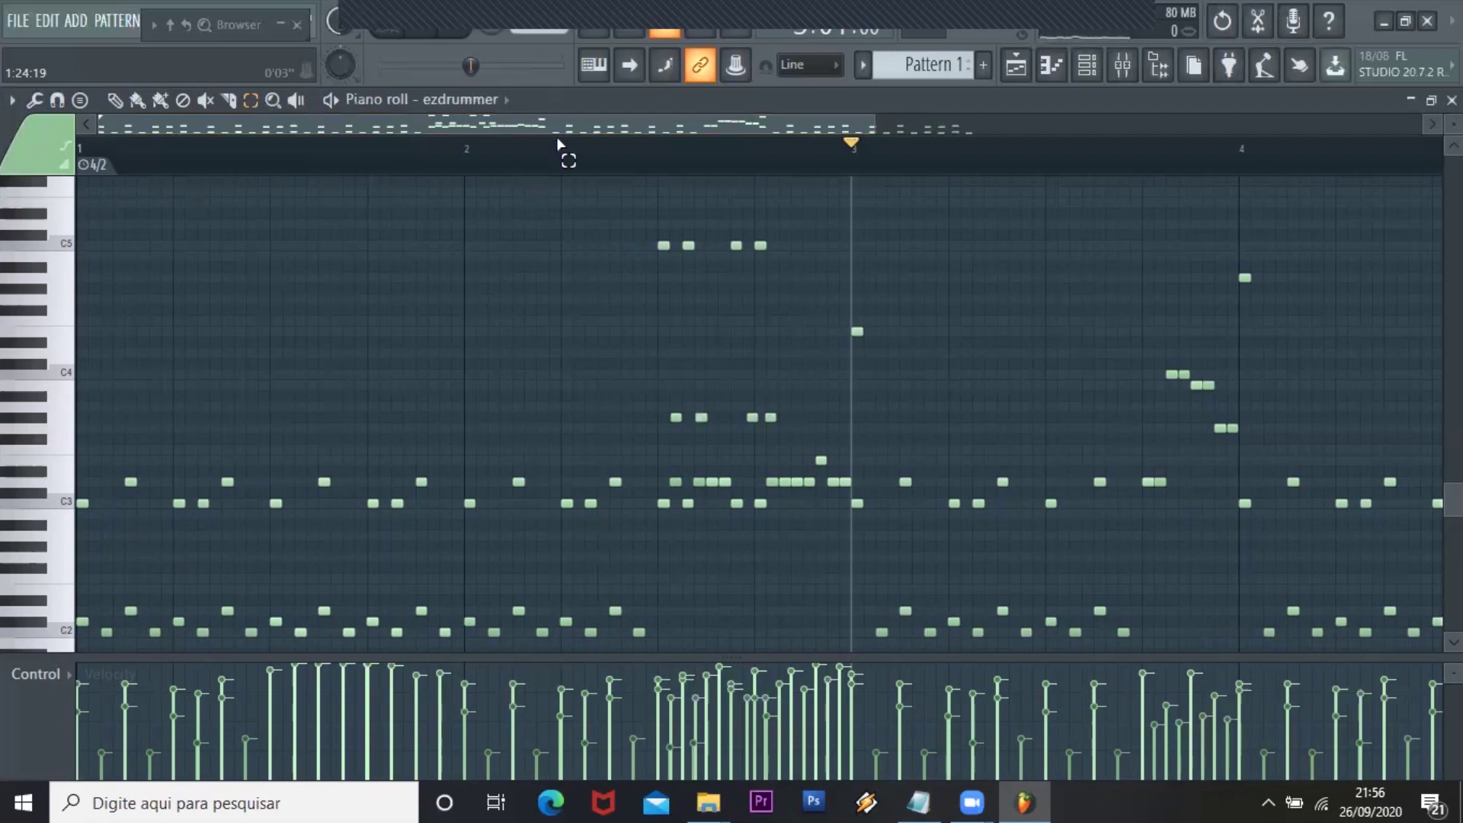
{"action": "left_click_drag", "start_coordinate": [547, 128], "coordinate": [597, 124]}
{"action": "left_click_drag", "start_coordinate": [703, 127], "coordinate": [830, 128]}
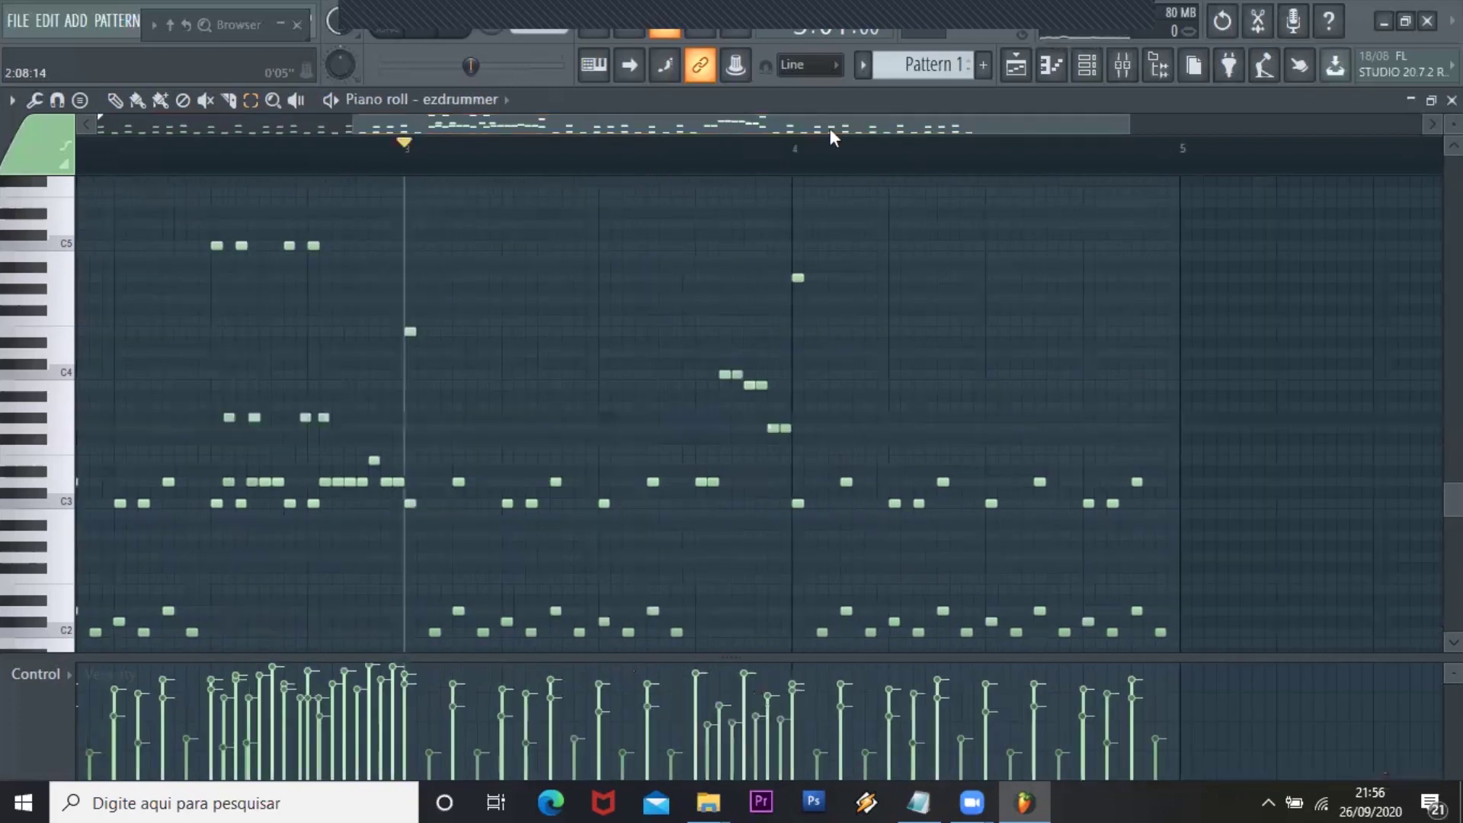